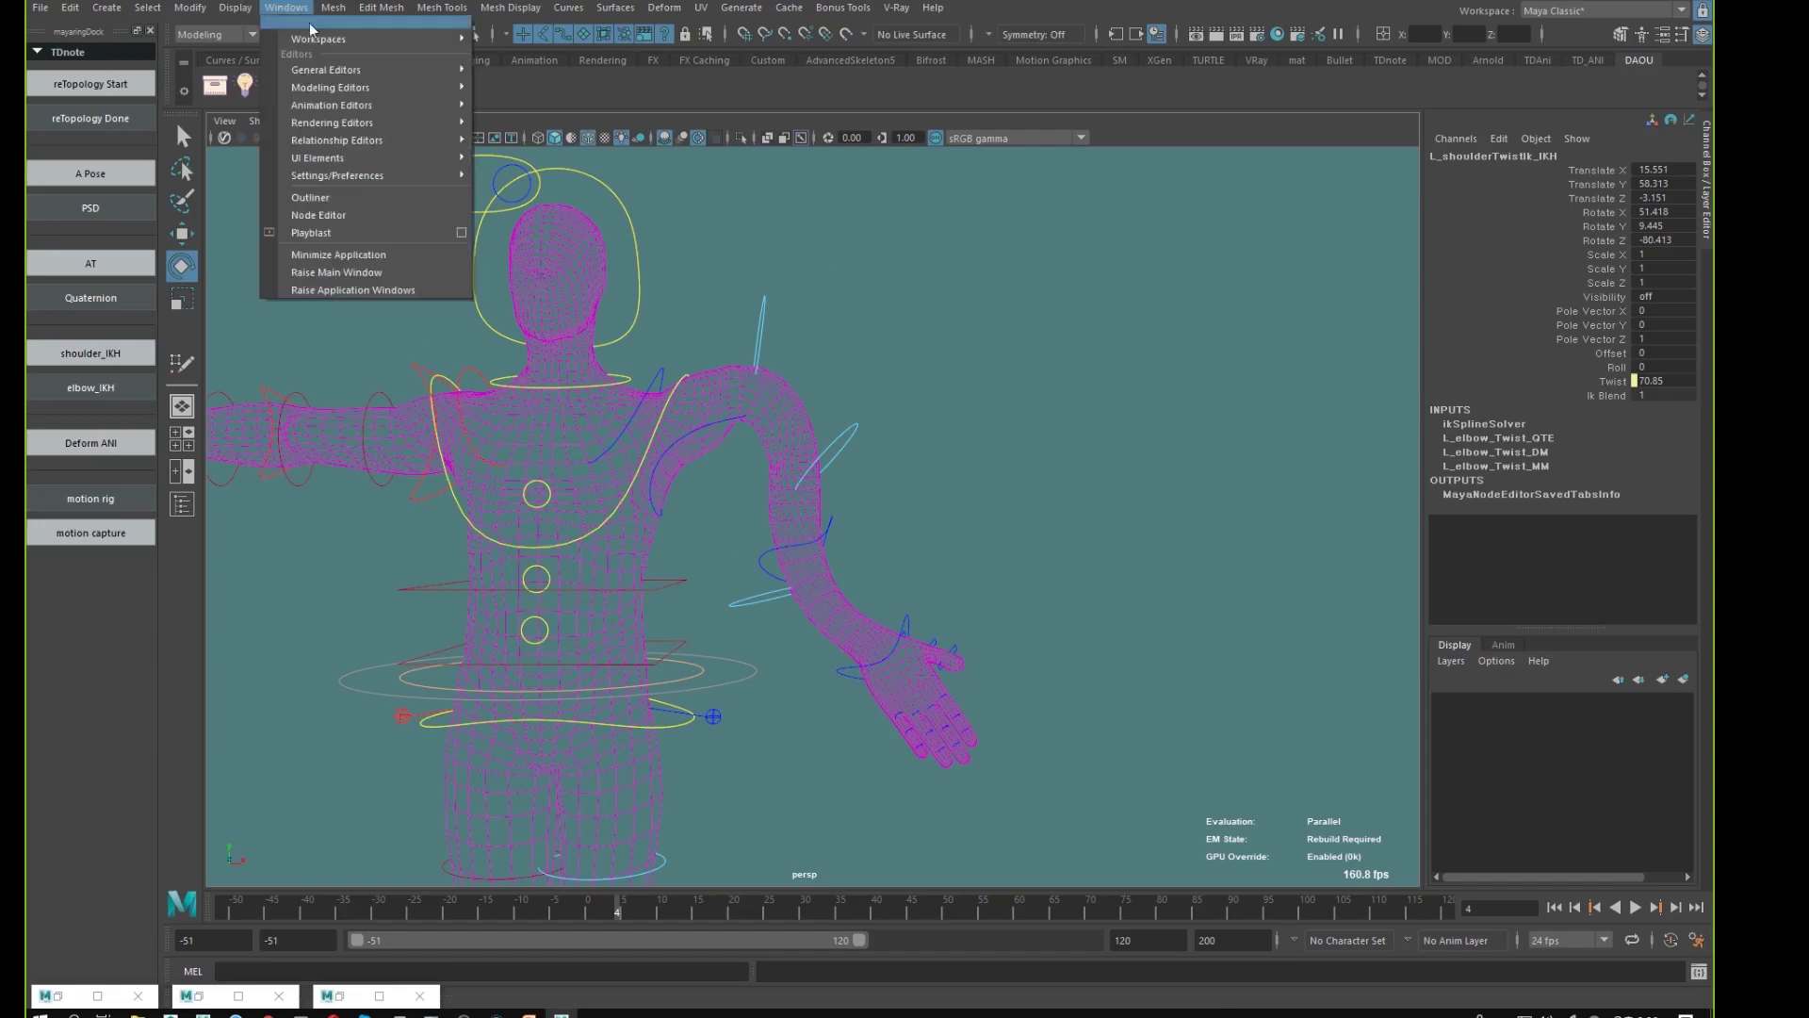
# - Open the Node Editor, graph the input and output connections of L_shoulderTwistIk_IKH, and move the window clear of the character
pyautogui.click(345, 216)
pyautogui.moveTo(941, 537); pyautogui.dragTo(933, 275)
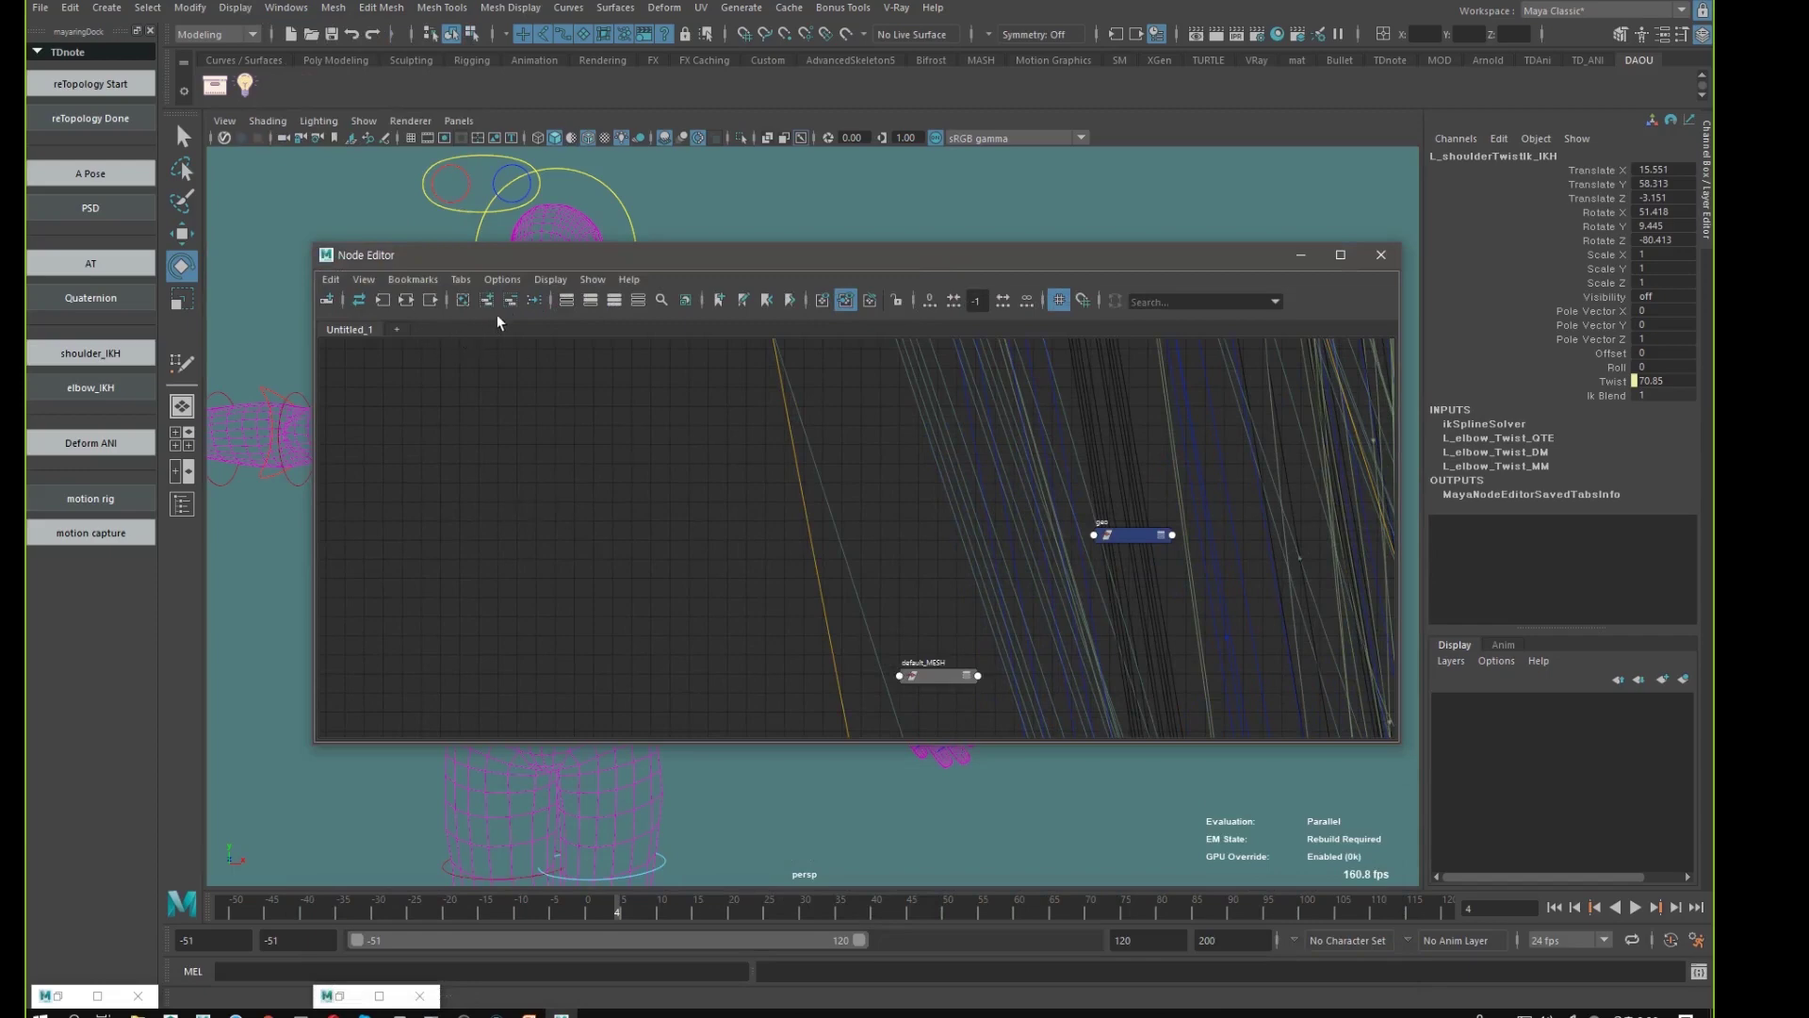
pyautogui.click(412, 304)
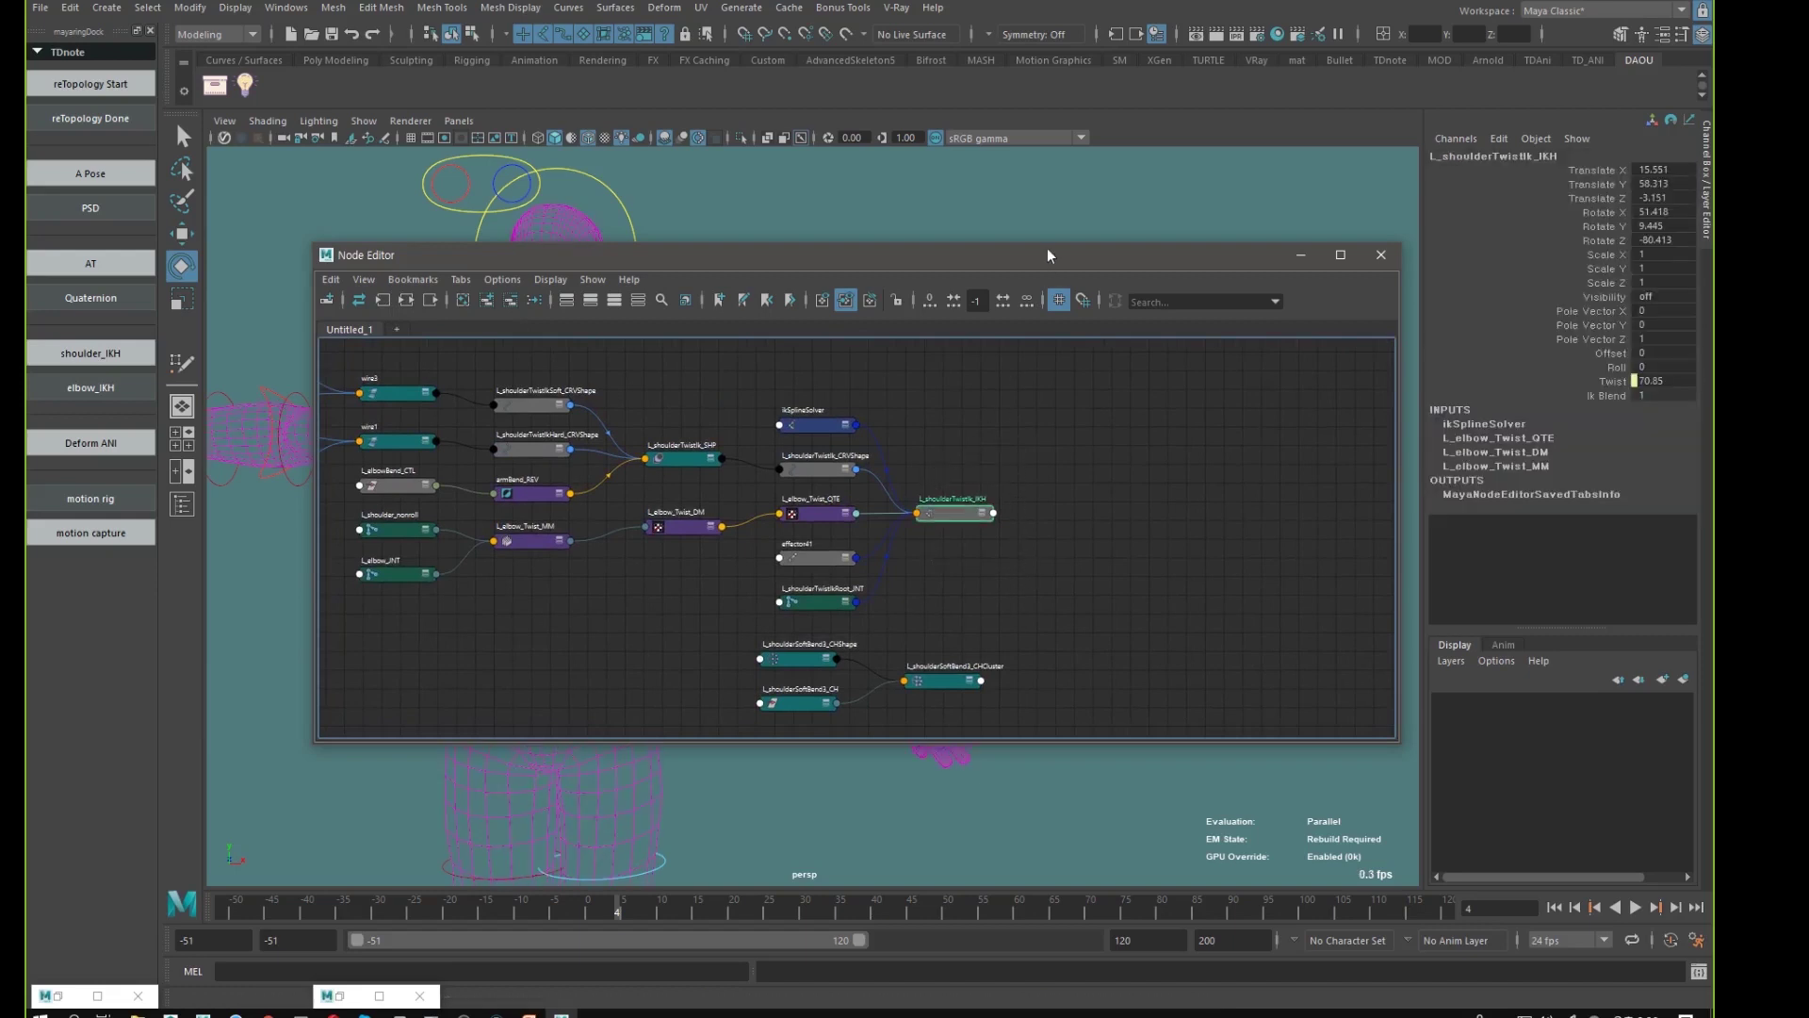
pyautogui.moveTo(1048, 247); pyautogui.dragTo(1500, 345)
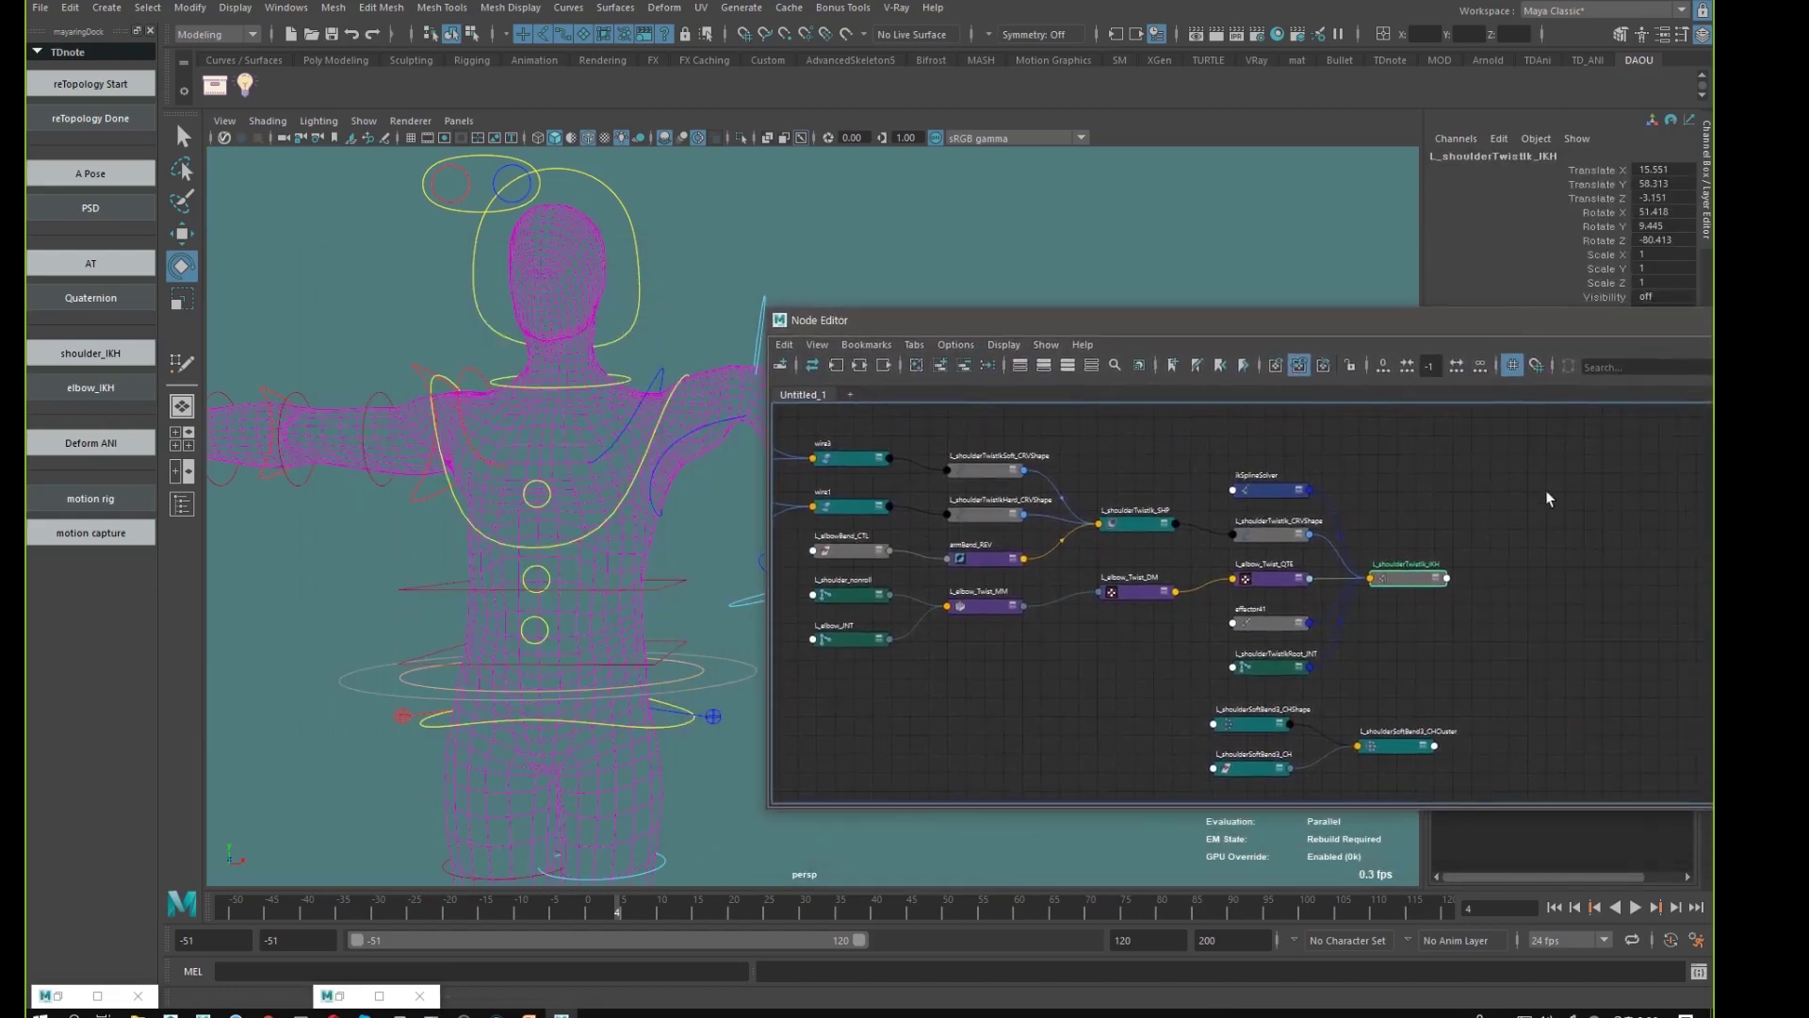
# - Reduce the graph to the twist chain only: L_shoulder_nonroll, L_elbow_JNT, L_elbow_Twist_MM, L_elbow_Twist_DM, L_elbow_Twist_QTE and L_shoulderTwistIk_IKH
pyautogui.keyDown('alt'); pyautogui.moveTo(1278, 605); pyautogui.dragTo(1167, 588, button='middle'); pyautogui.keyUp('alt')
pyautogui.keyDown('alt'); pyautogui.moveTo(1039, 605); pyautogui.dragTo(1128, 594, button='middle'); pyautogui.keyUp('alt')
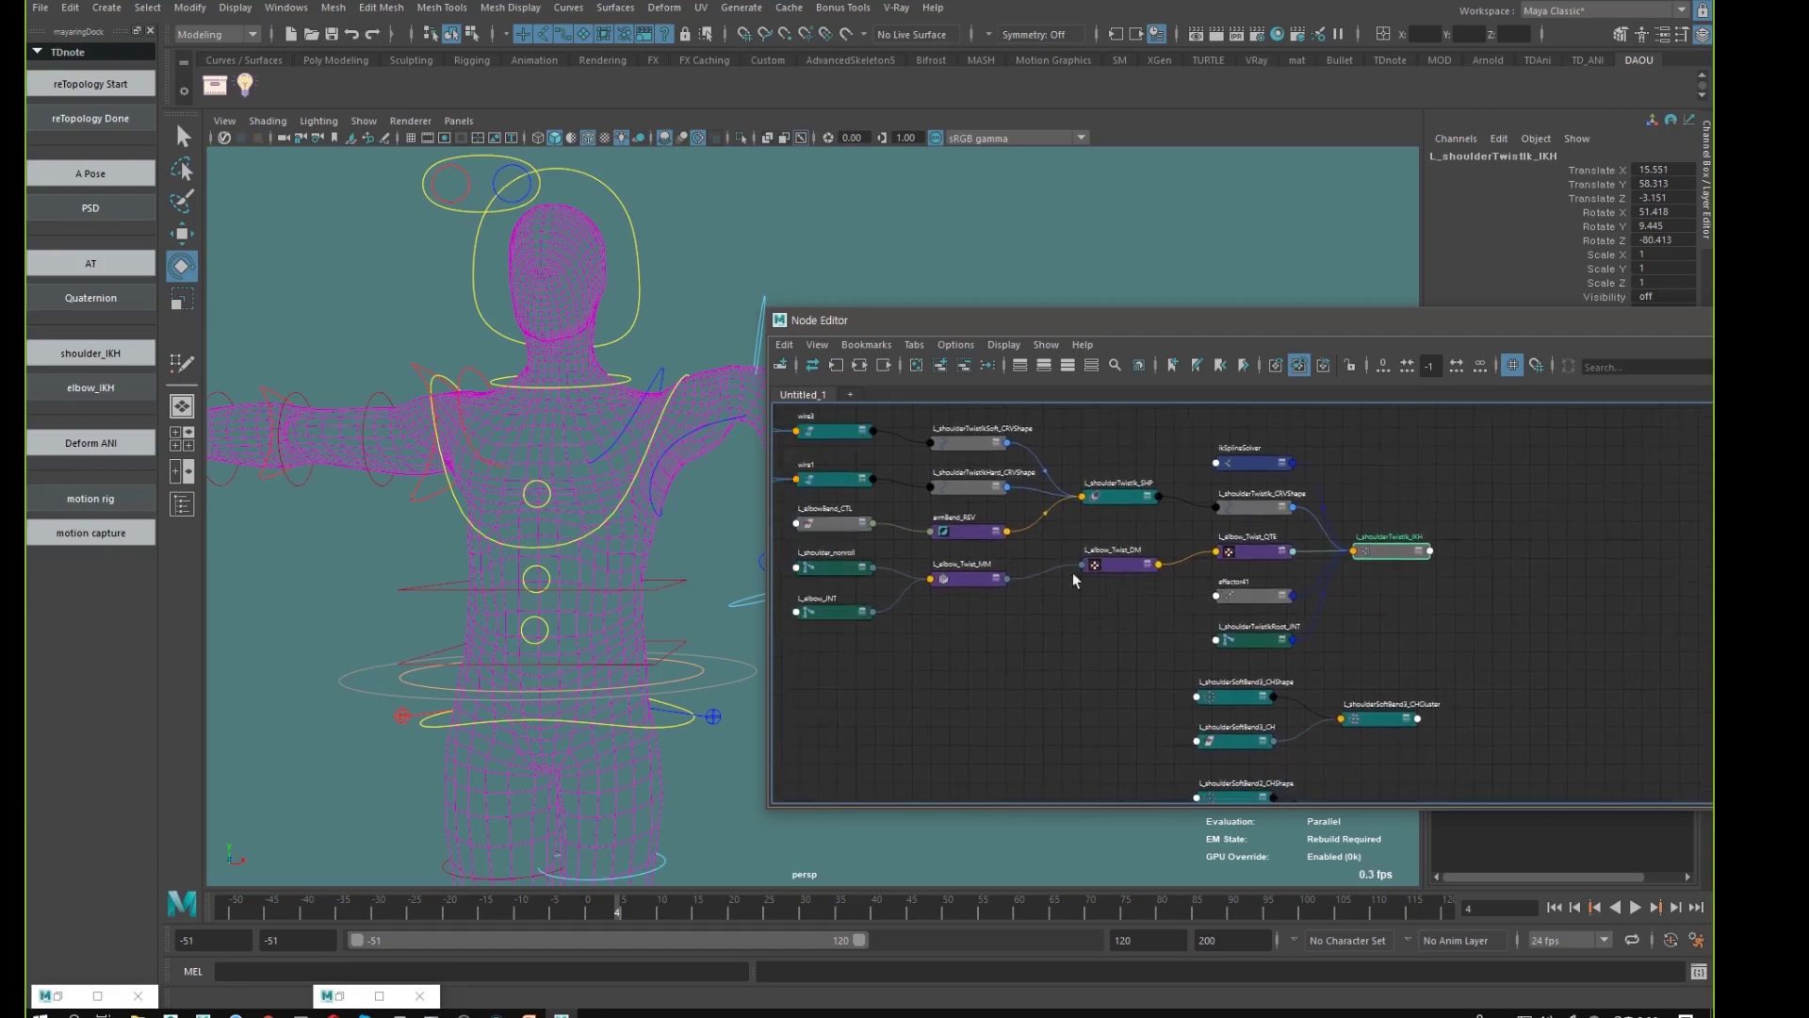
pyautogui.moveTo(940, 648); pyautogui.dragTo(859, 567)
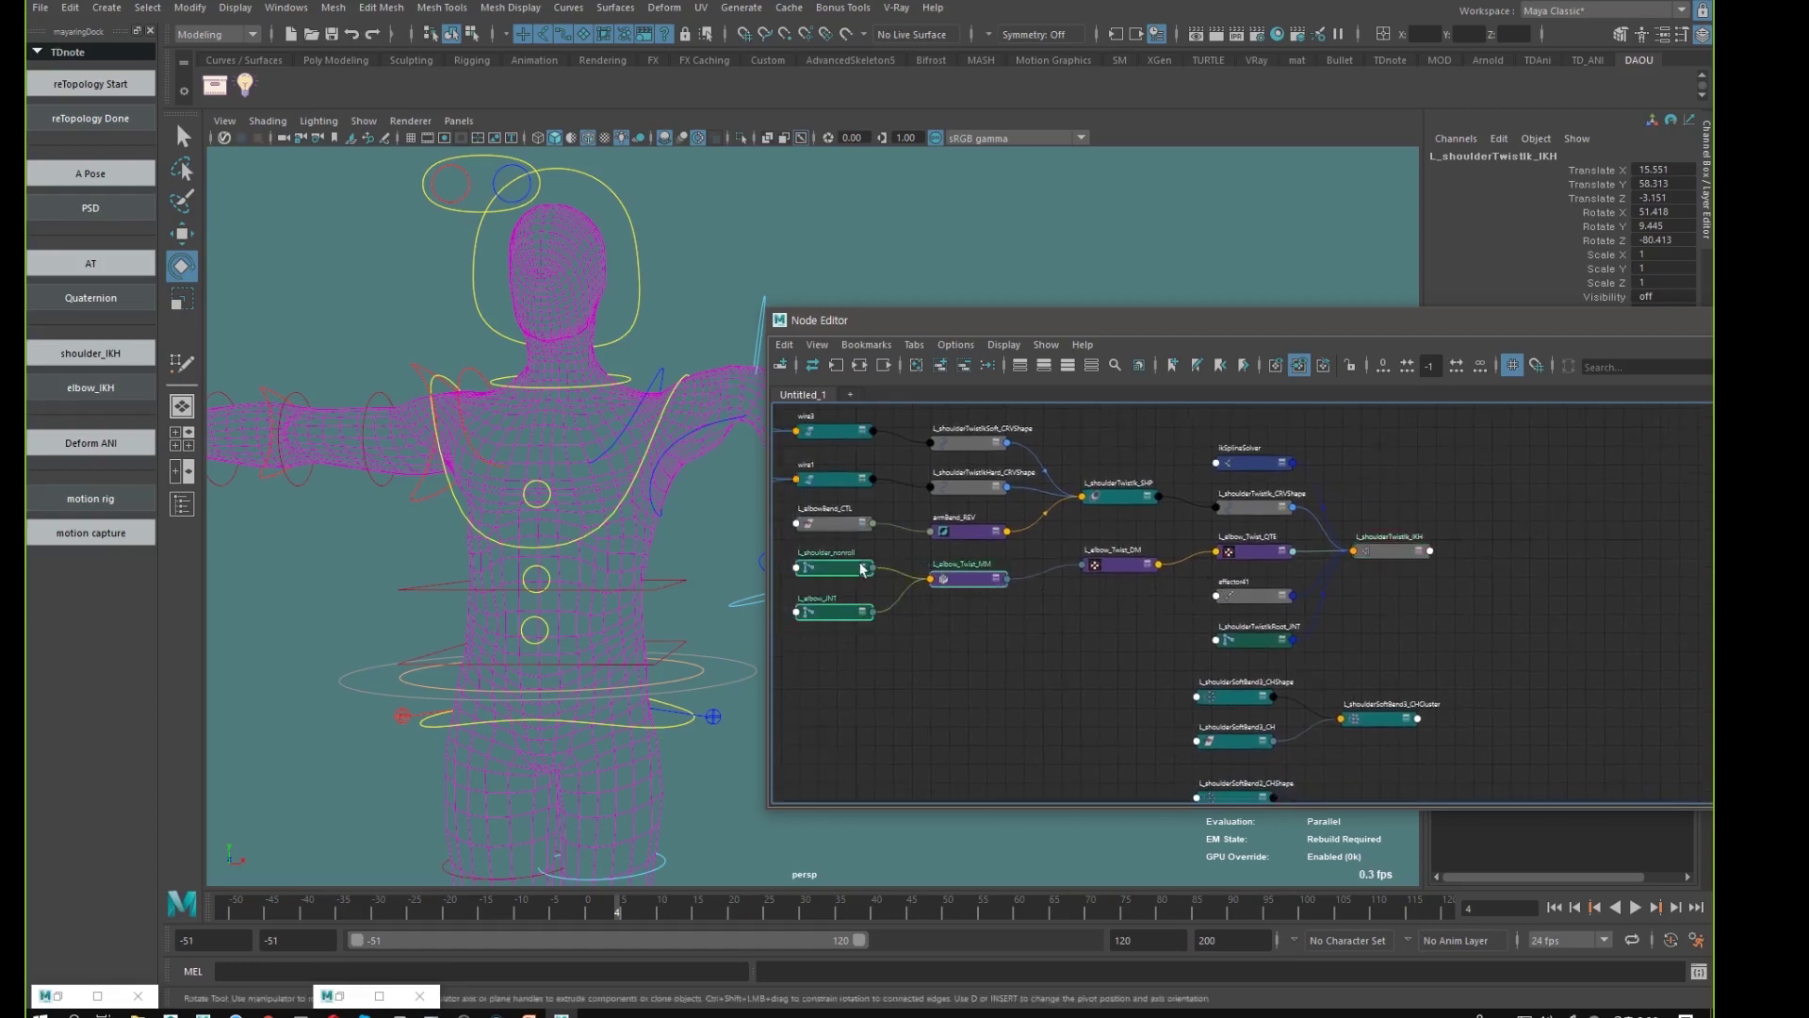
pyautogui.click(1374, 550)
pyautogui.click(918, 371)
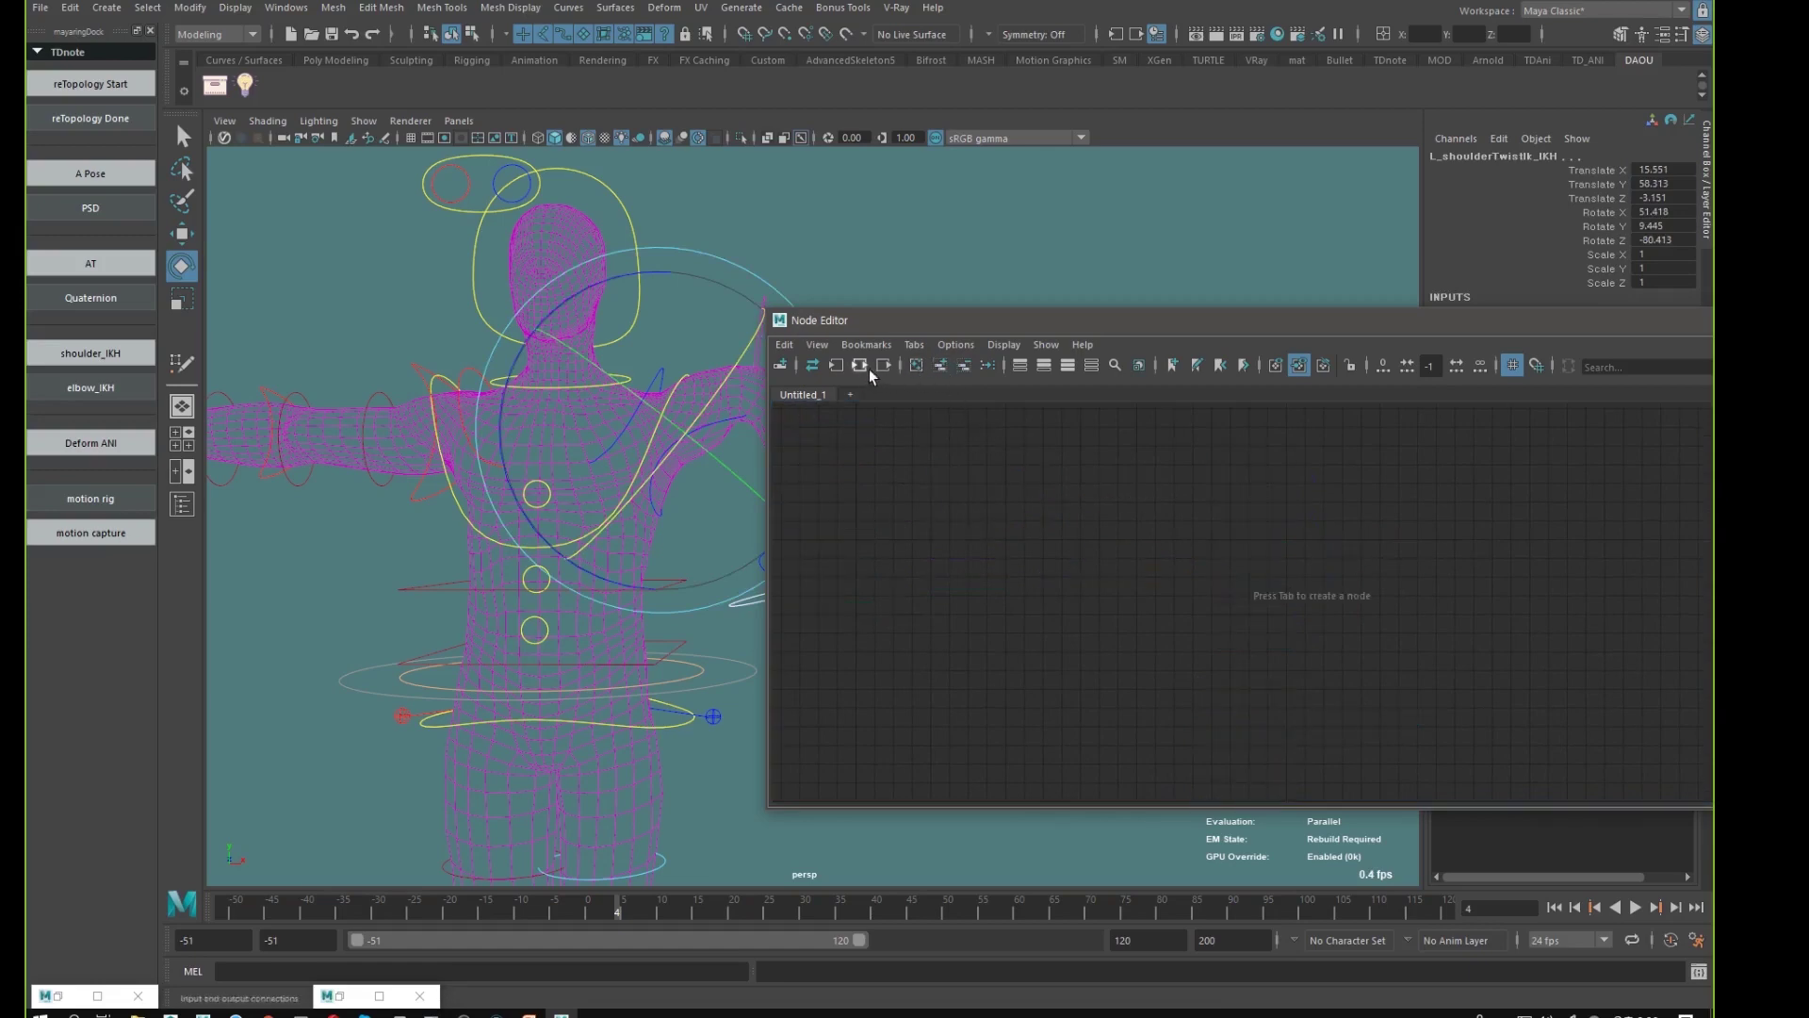
pyautogui.click(941, 368)
pyautogui.keyDown('alt'); pyautogui.moveTo(1265, 667); pyautogui.dragTo(1194, 650, button='middle'); pyautogui.keyUp('alt')
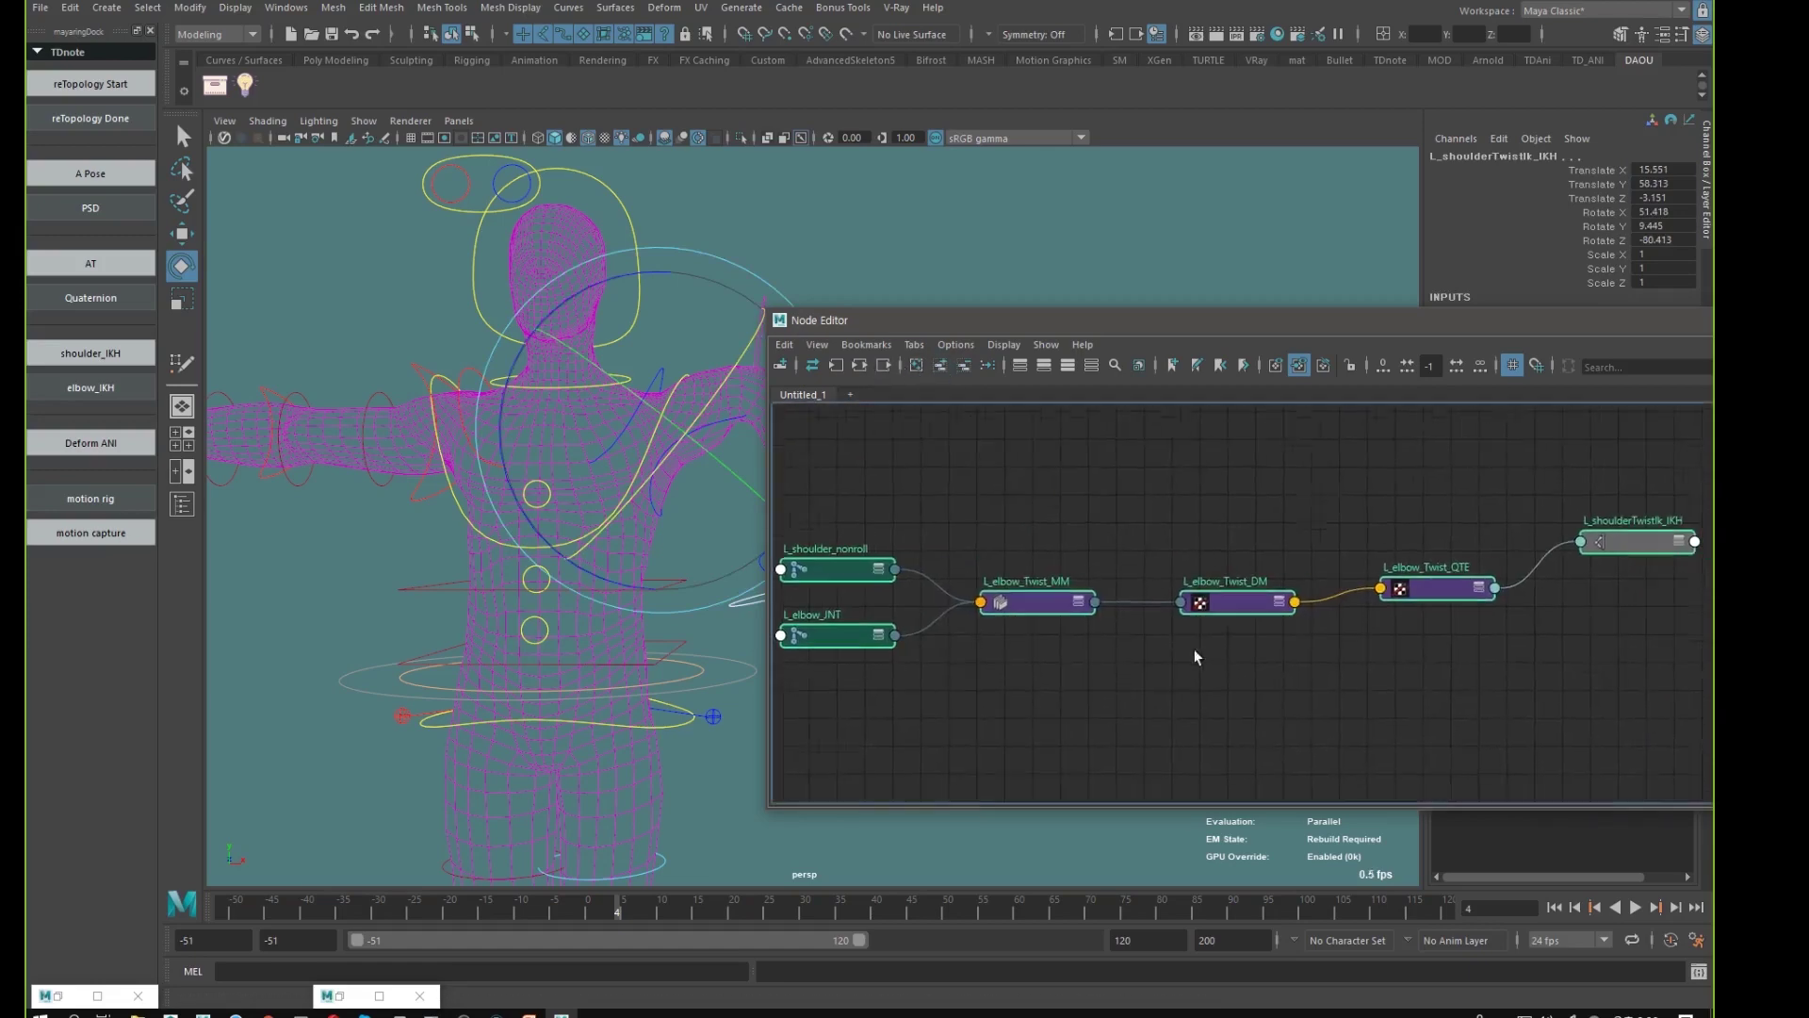
pyautogui.keyDown('alt'); pyautogui.moveTo(1302, 667); pyautogui.dragTo(1211, 646, button='right'); pyautogui.keyUp('alt')
pyautogui.keyDown('alt'); pyautogui.moveTo(1217, 634); pyautogui.dragTo(1195, 602, button='middle'); pyautogui.keyUp('alt')
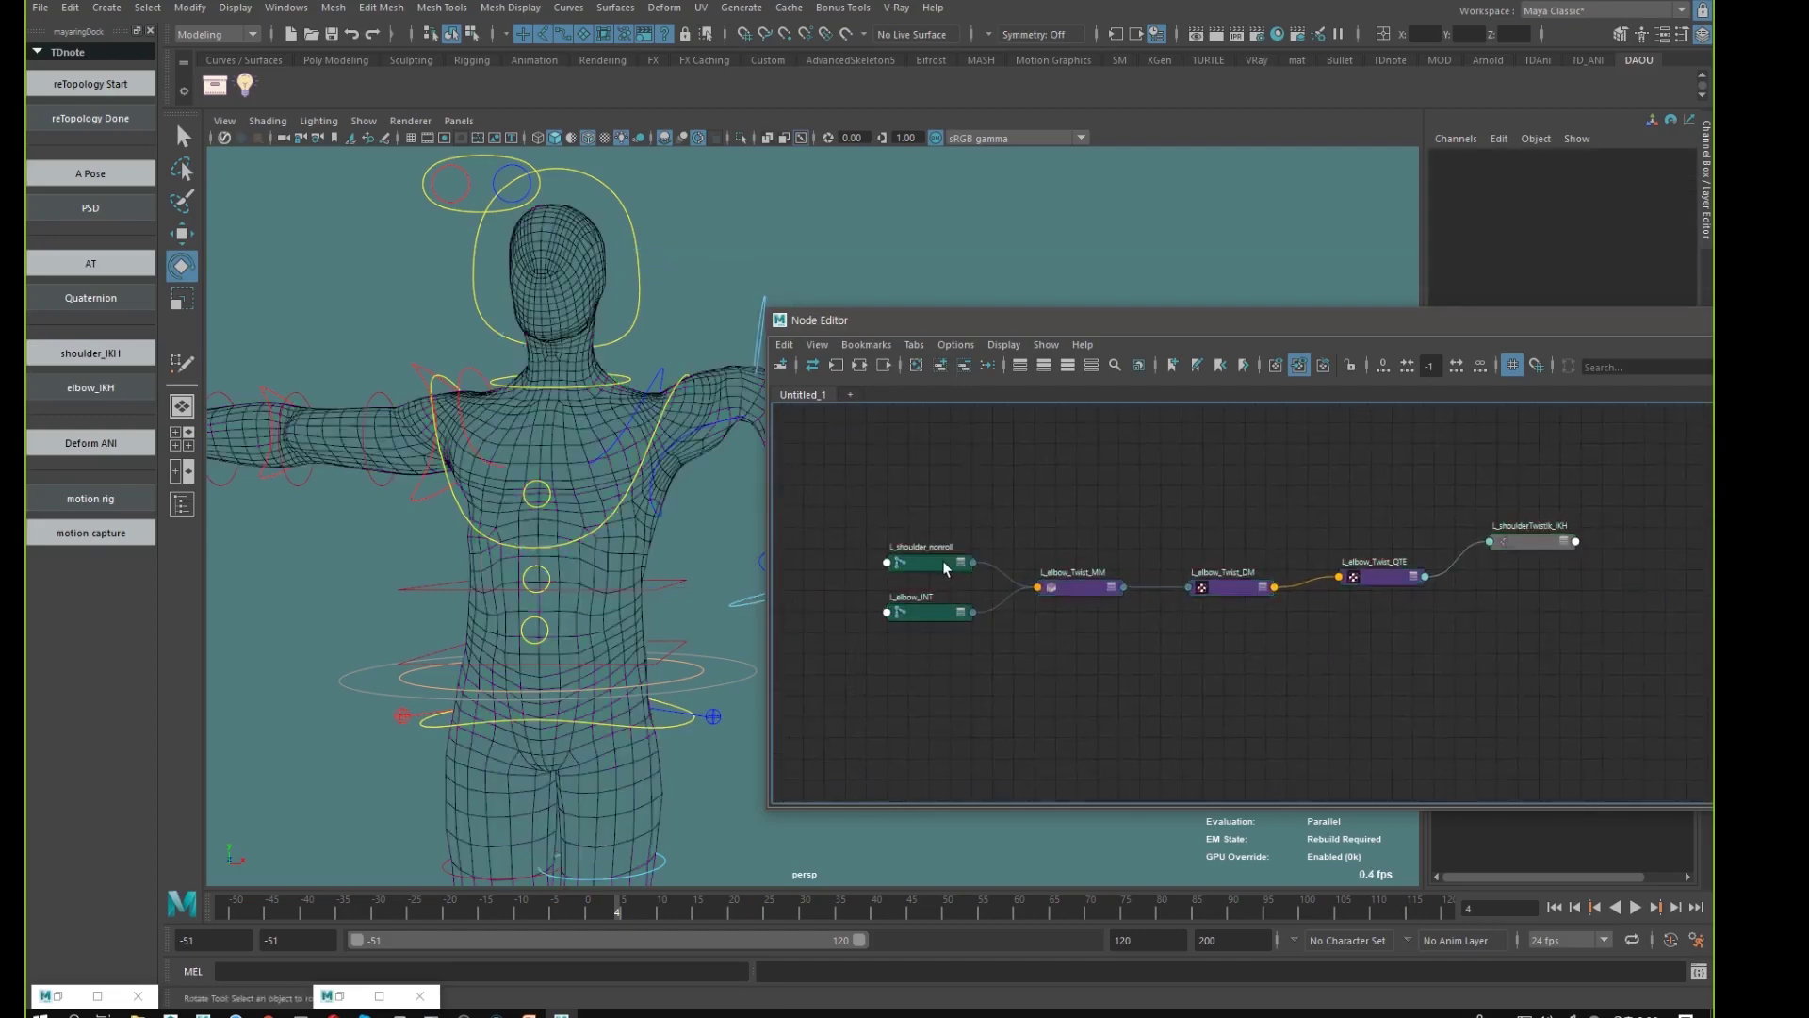
# - Spread the L_shoulder_nonroll and L_elbow_JNT nodes apart vertically and shift the Node Editor window off the arm
pyautogui.moveTo(942, 562); pyautogui.dragTo(946, 512)
pyautogui.moveTo(927, 614); pyautogui.dragTo(925, 648)
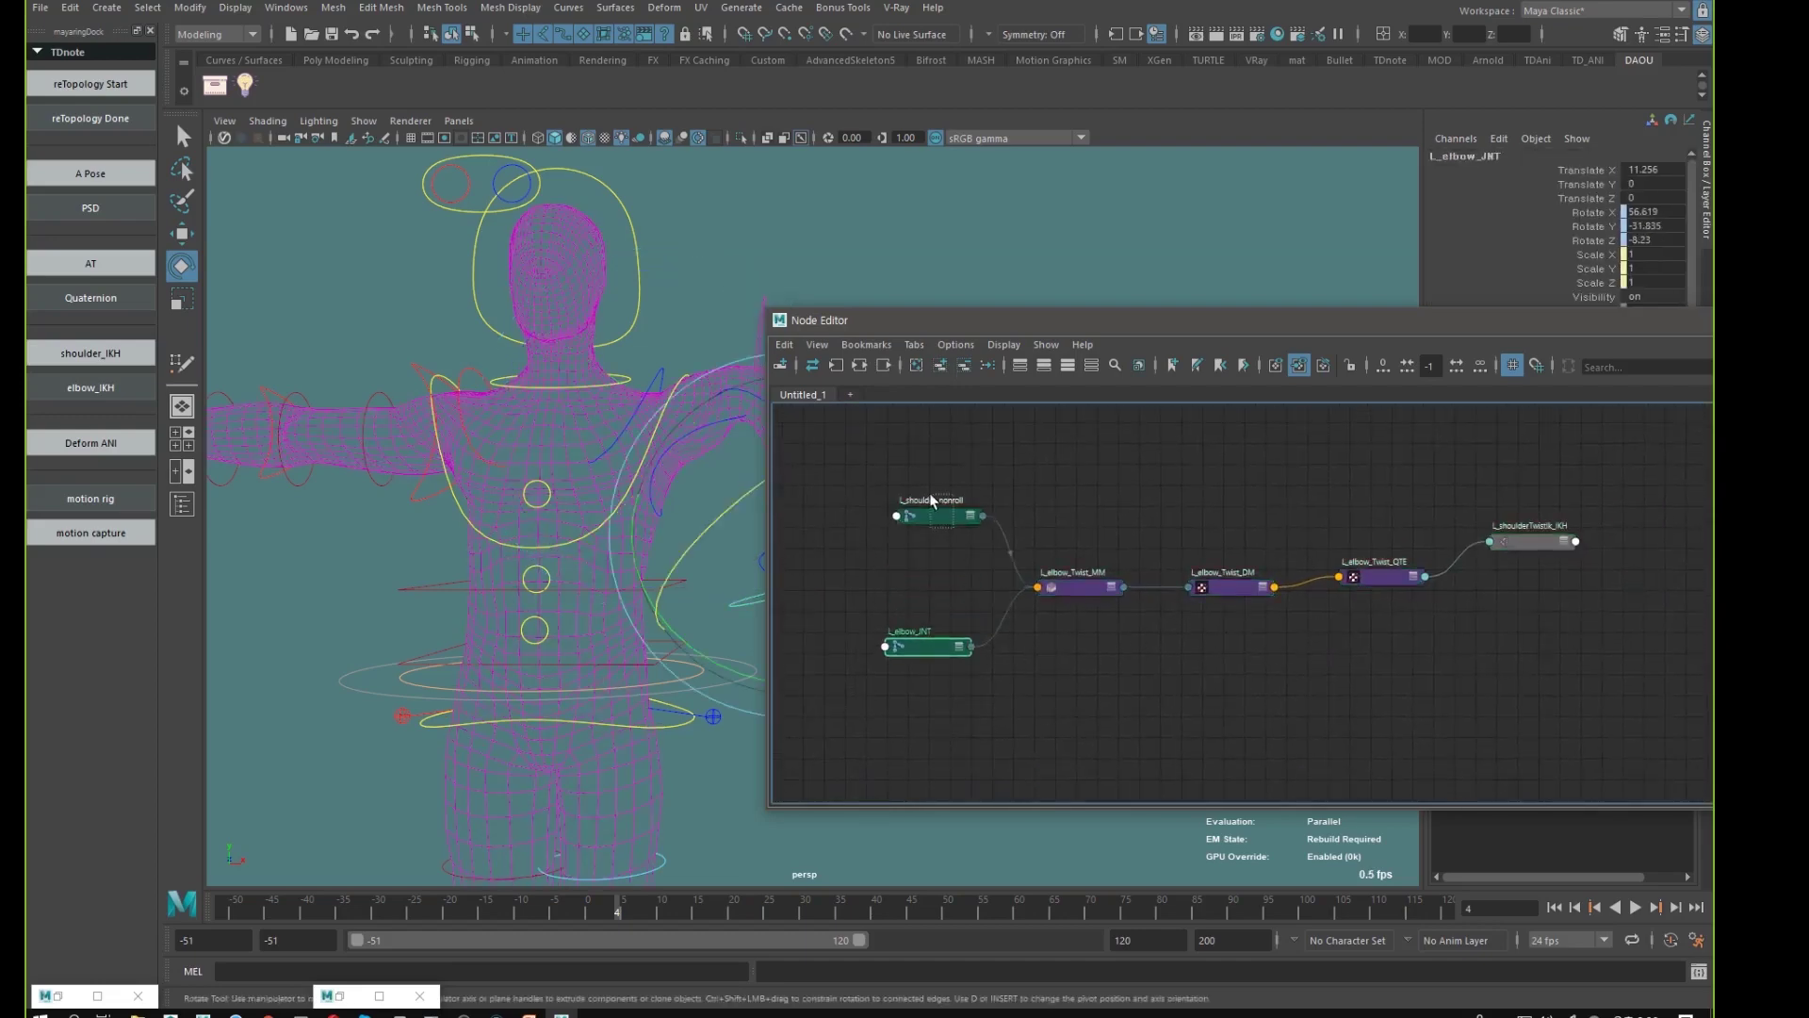
pyautogui.click(932, 513)
pyautogui.keyDown('alt'); pyautogui.moveTo(993, 528); pyautogui.dragTo(1001, 576, button='middle'); pyautogui.keyUp('alt')
pyautogui.moveTo(1103, 332); pyautogui.dragTo(1185, 317)
pyautogui.keyDown('alt'); pyautogui.moveTo(1198, 603); pyautogui.dragTo(1089, 603, button='middle'); pyautogui.keyUp('alt')
# - Show the attributes of L_elbow_Twist_MM and expand its Matrix In inputs
pyautogui.click(1105, 592)
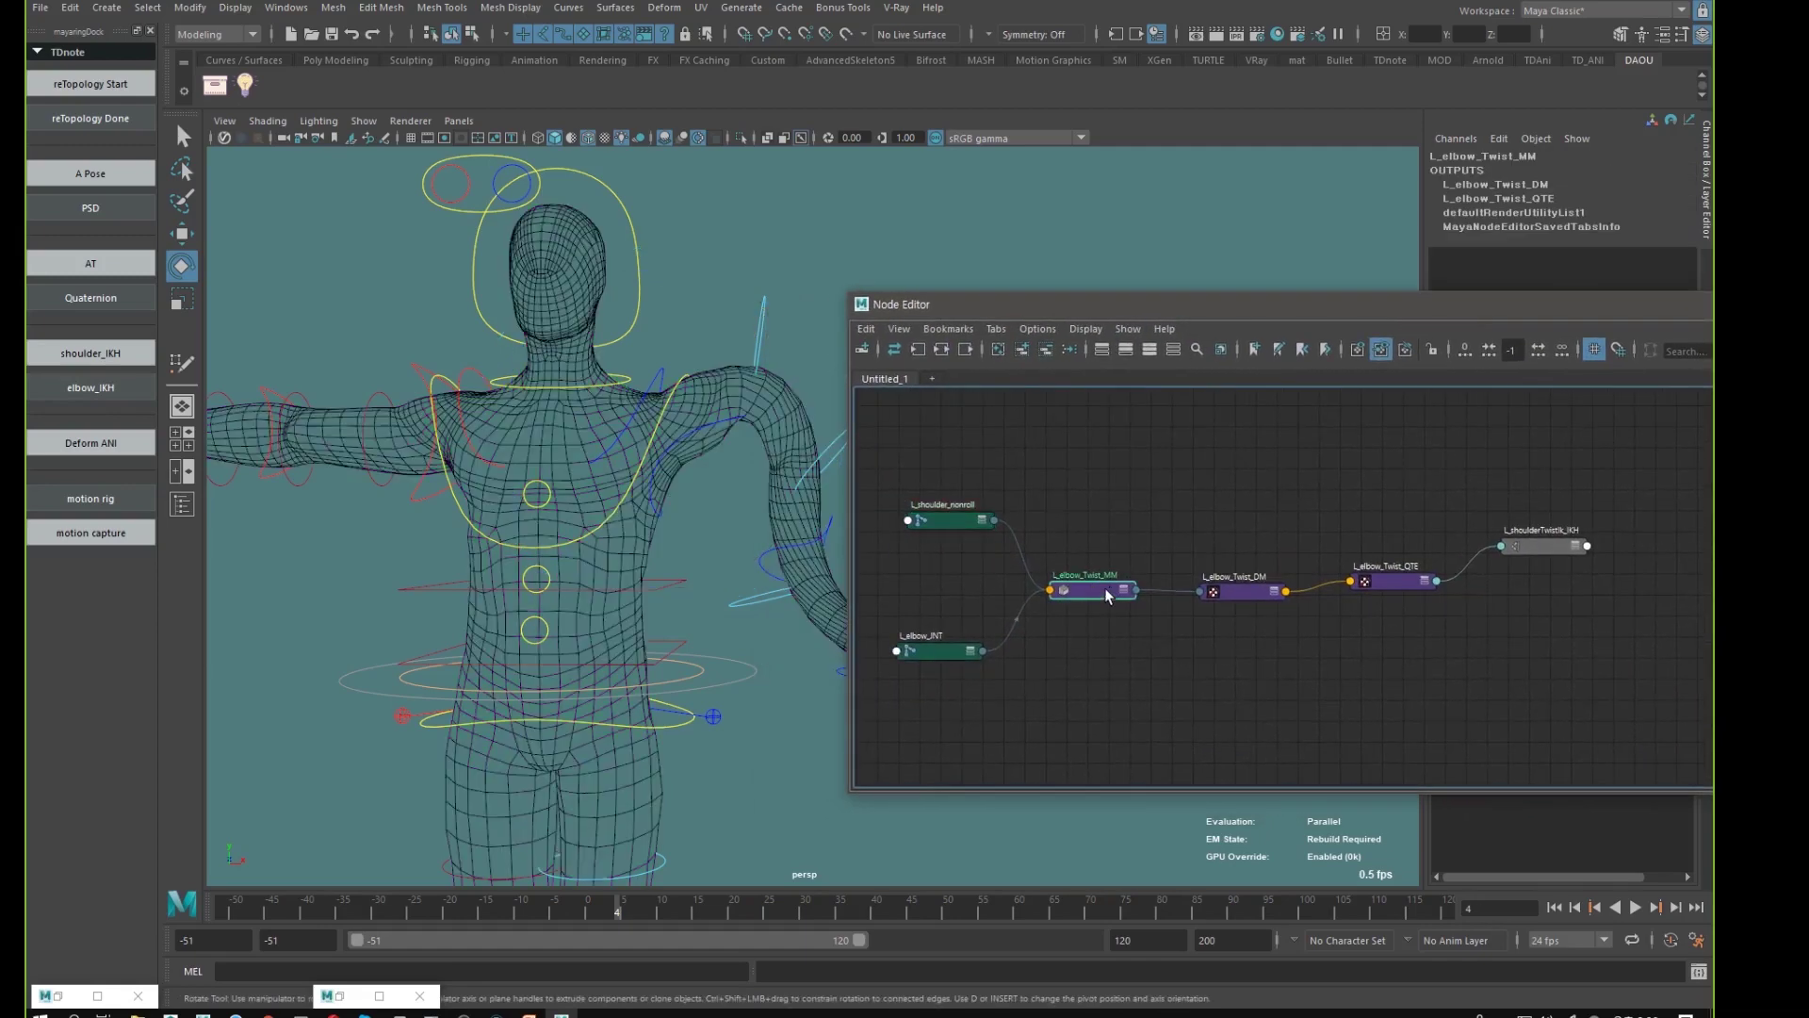
pyautogui.press('3')
pyautogui.moveTo(1099, 596); pyautogui.dragTo(1124, 541)
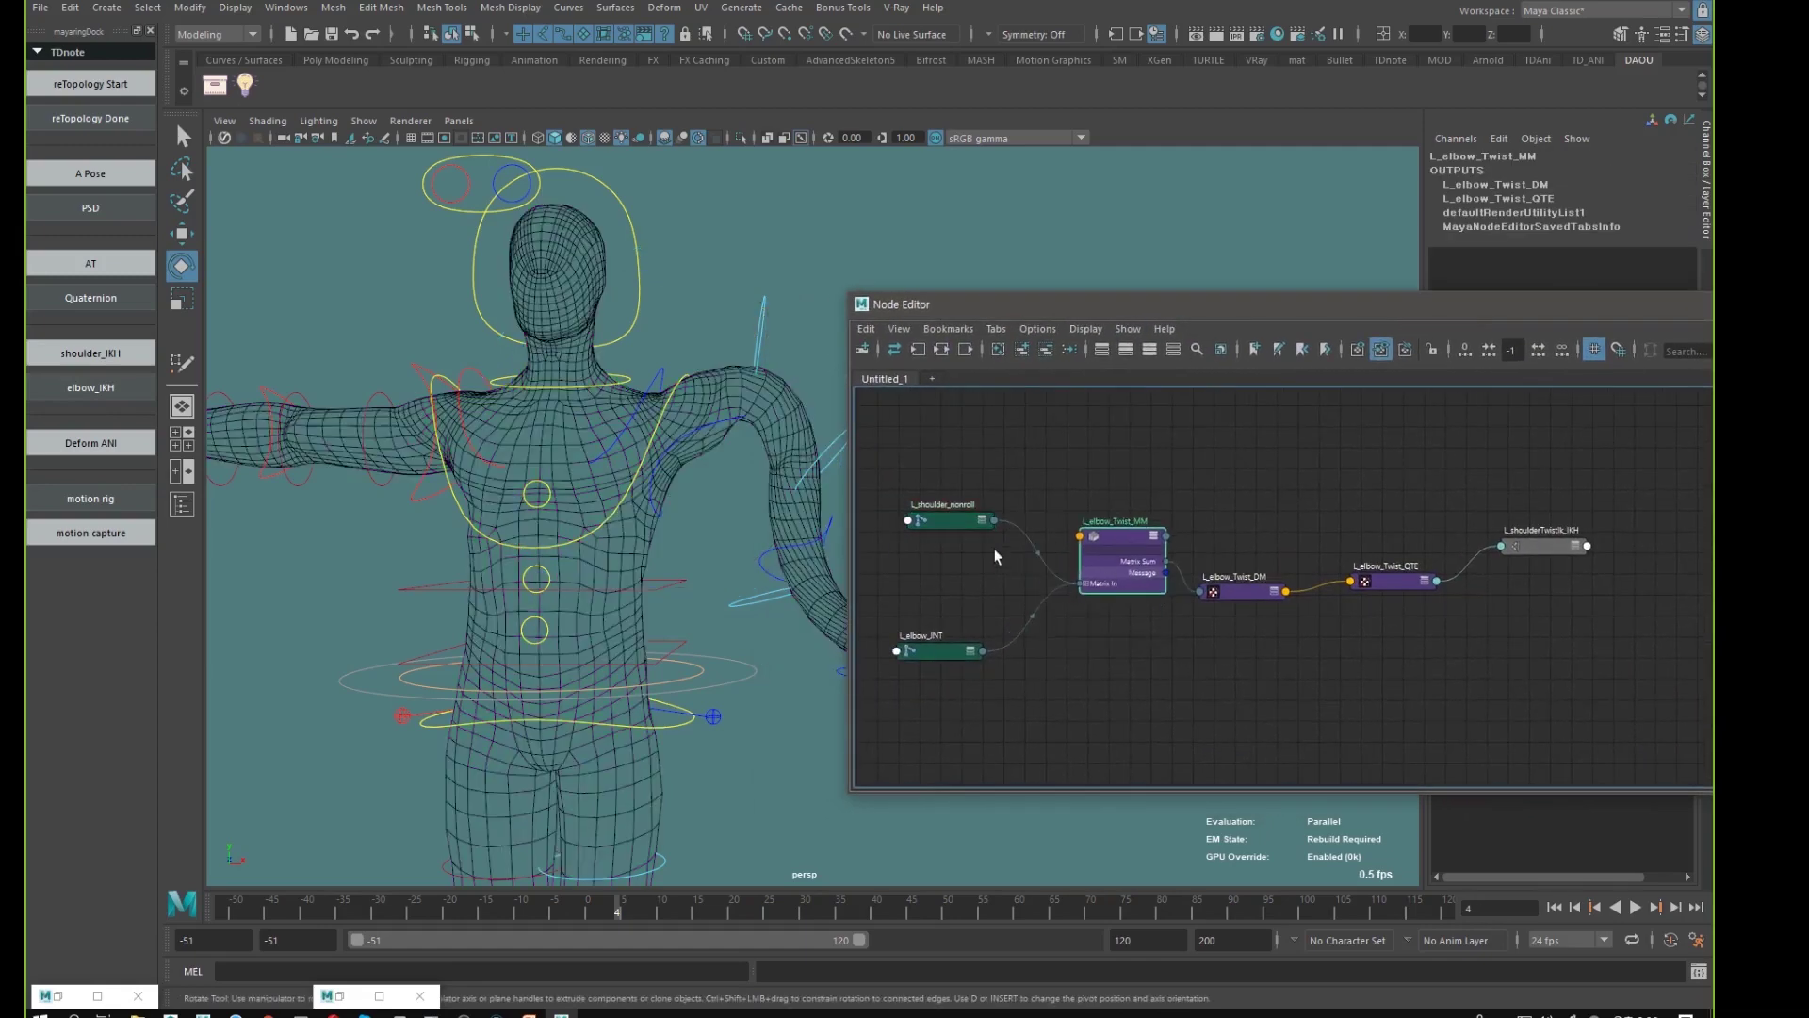
pyautogui.click(960, 525)
pyautogui.click(1086, 583)
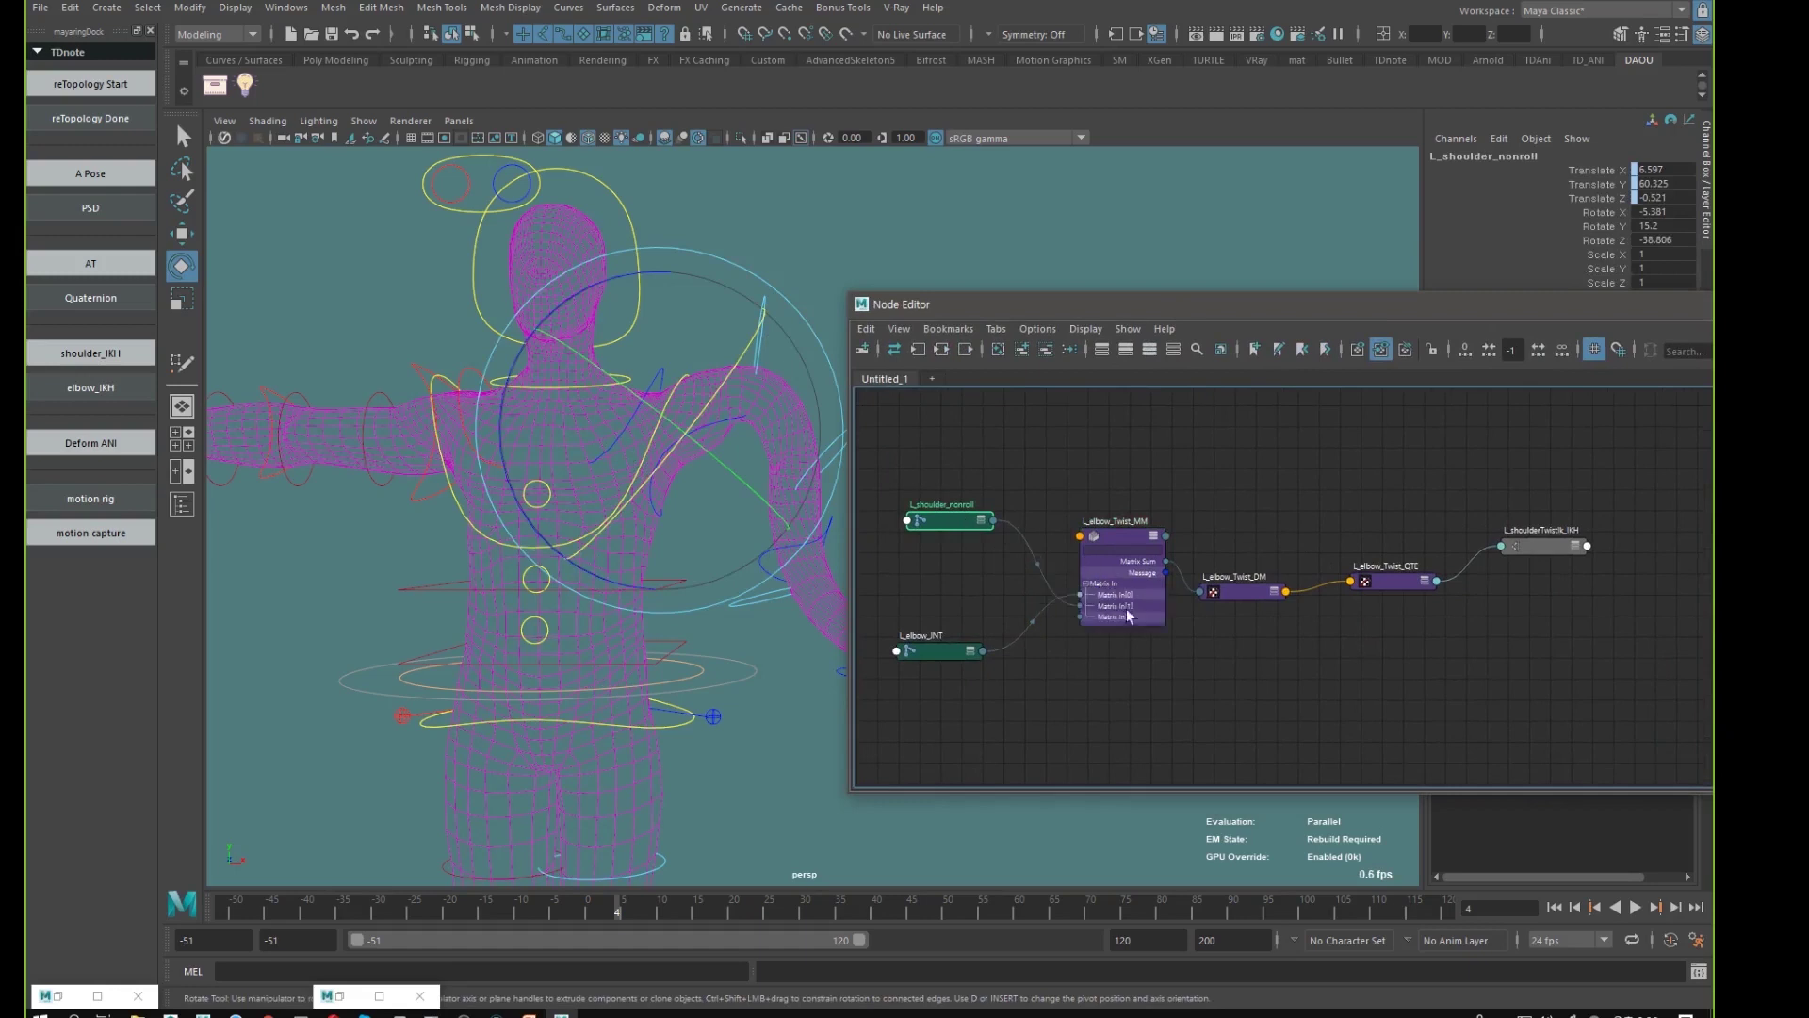
# - Swap the two joint nodes in the graph so that L_elbow_JNT sits above L_shoulder_nonroll
pyautogui.keyDown('alt'); pyautogui.moveTo(1055, 671); pyautogui.dragTo(1070, 693, button='middle'); pyautogui.keyUp('alt')
pyautogui.moveTo(987, 544); pyautogui.dragTo(967, 774)
pyautogui.moveTo(967, 679); pyautogui.dragTo(995, 513)
pyautogui.moveTo(951, 772); pyautogui.dragTo(974, 643)
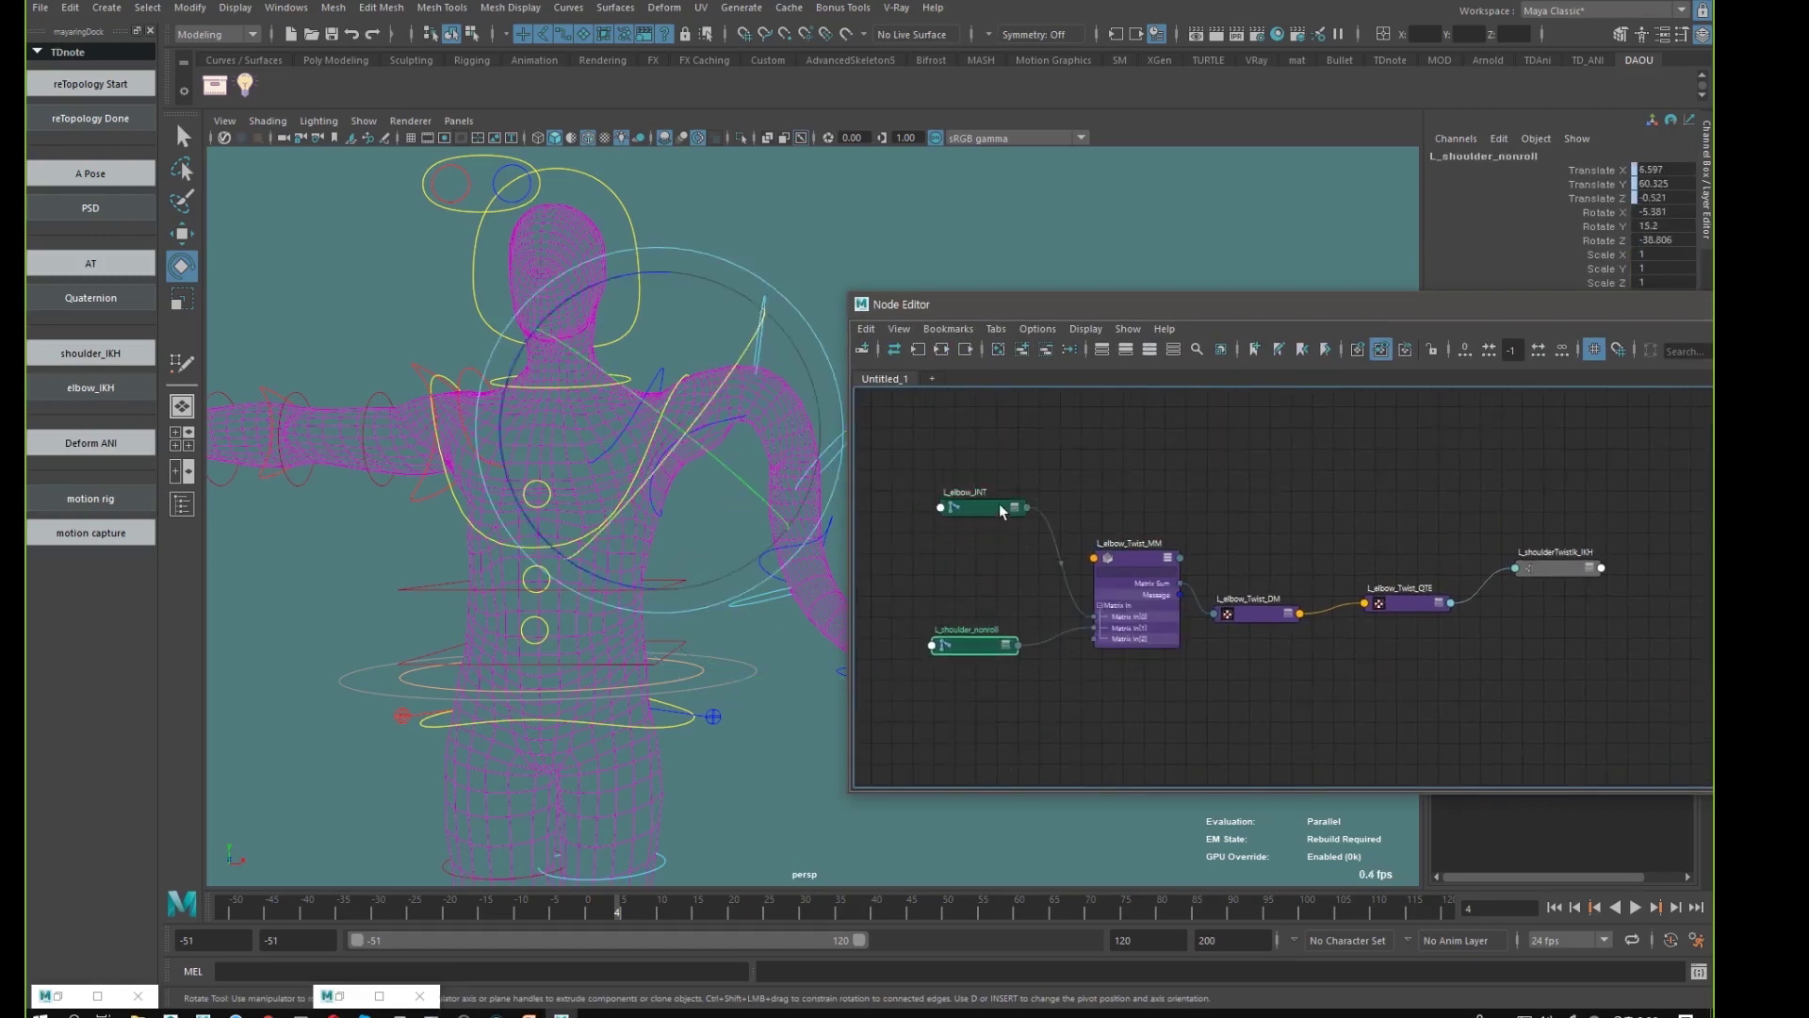
pyautogui.moveTo(1001, 510); pyautogui.dragTo(980, 497)
# - Show the full attribute lists of L_shoulder_nonroll and L_elbow_JNT and arrange both nodes before L_elbow_Twist_MM
pyautogui.keyDown('alt'); pyautogui.moveTo(697, 523); pyautogui.dragTo(508, 517, button='middle'); pyautogui.keyUp('alt')
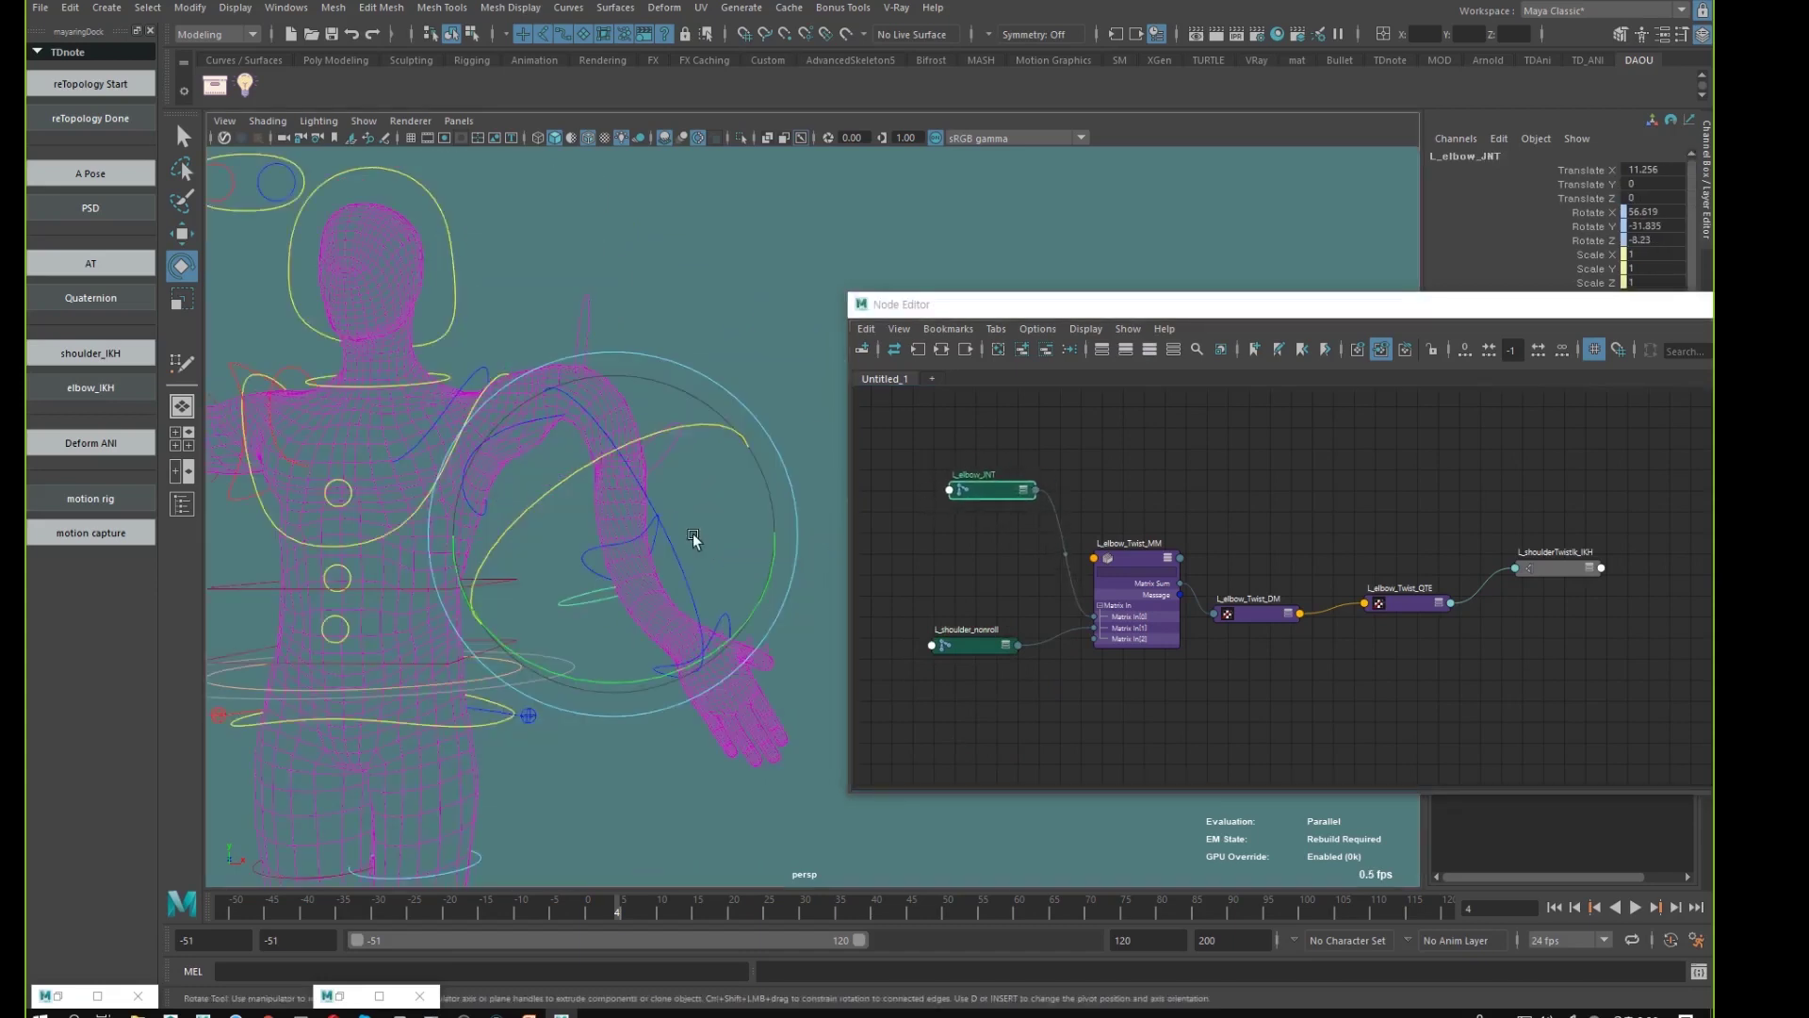
pyautogui.click(980, 645)
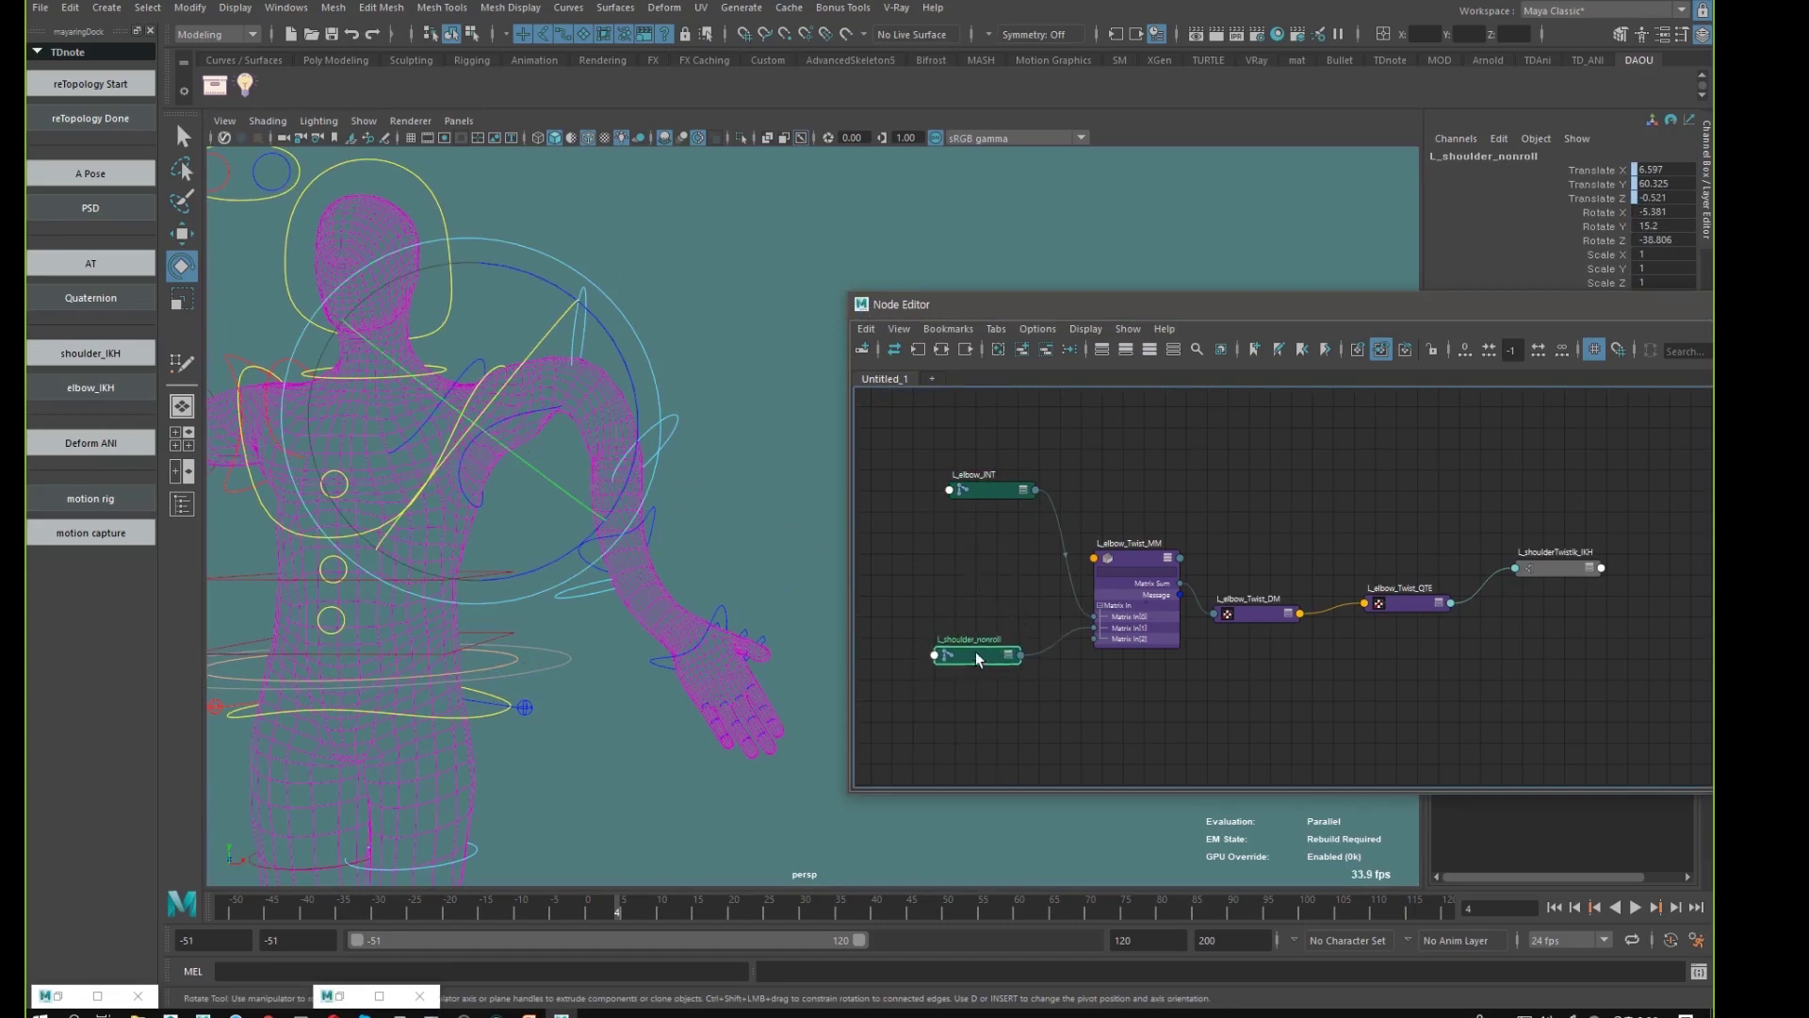
pyautogui.press('4')
pyautogui.moveTo(987, 655); pyautogui.dragTo(906, 539)
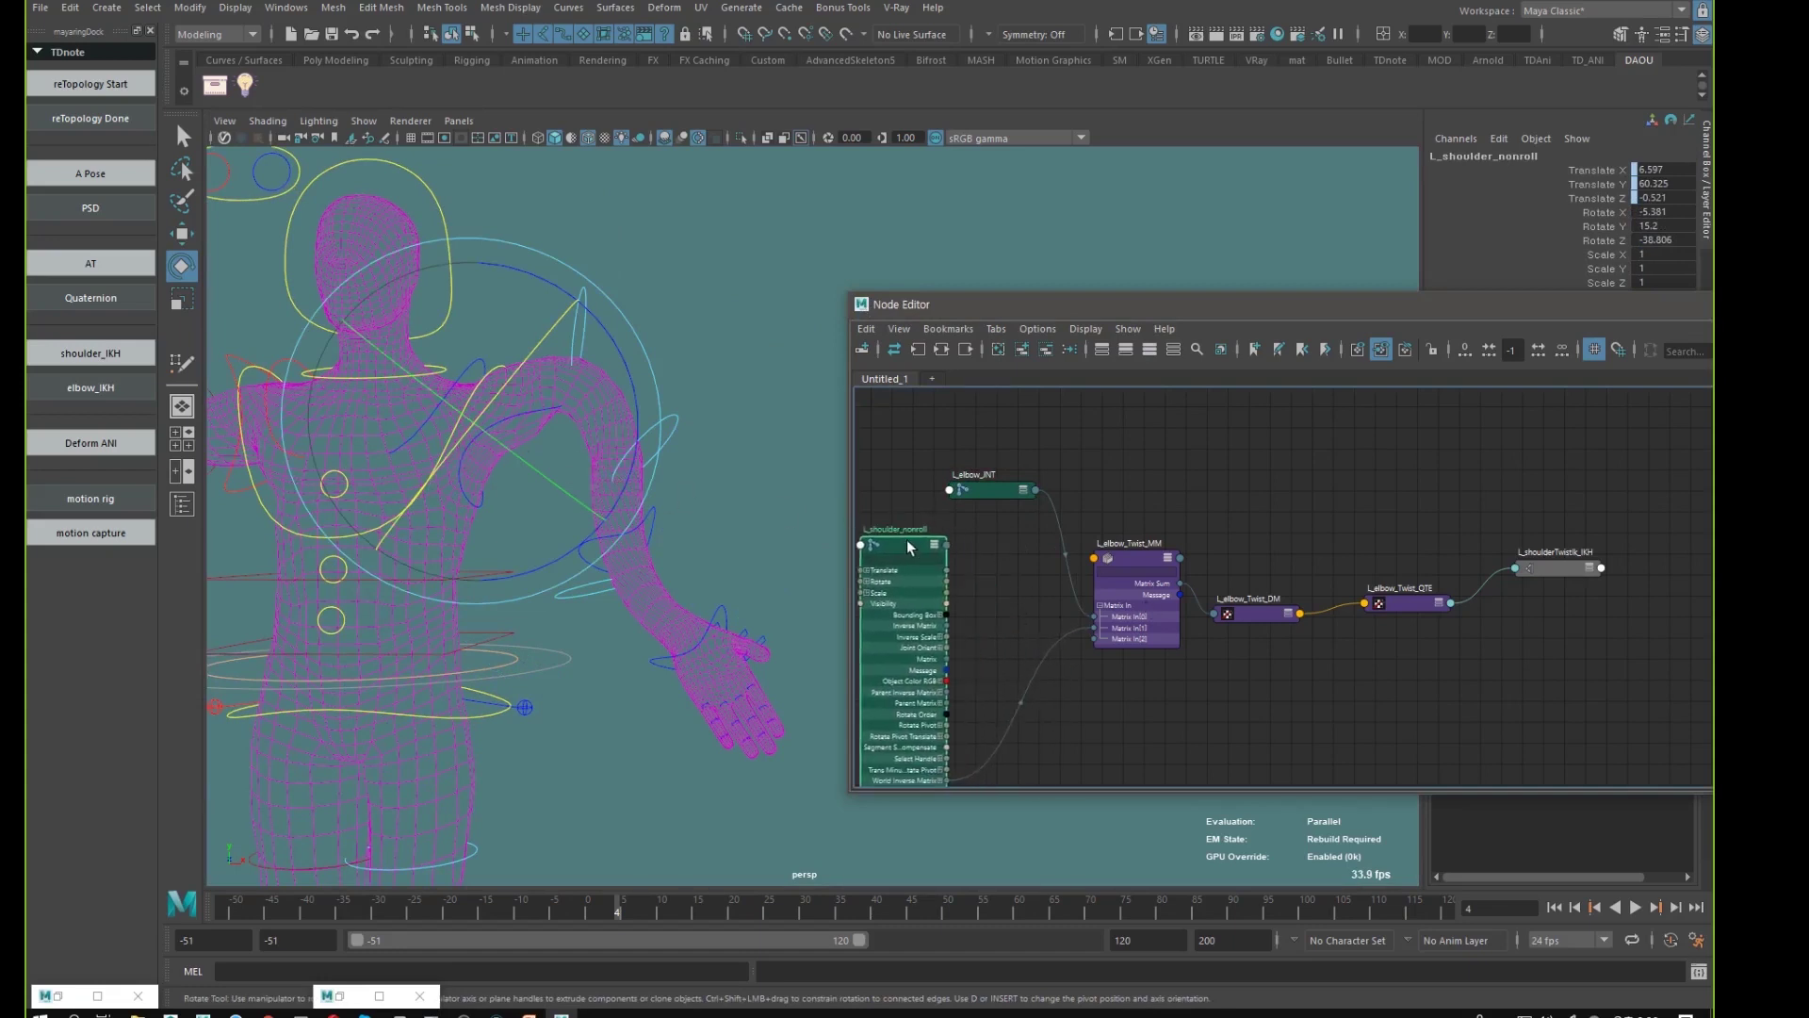
pyautogui.click(990, 488)
pyautogui.press('4')
pyautogui.moveTo(995, 490); pyautogui.dragTo(1005, 375)
pyautogui.keyDown('alt'); pyautogui.moveTo(1252, 448); pyautogui.dragTo(1213, 544, button='middle'); pyautogui.keyUp('alt')
pyautogui.moveTo(1024, 463); pyautogui.dragTo(1021, 419)
# - Activate the Move tool, nudge L_elbow_JNT and L_elbow_Twist_MM upward in the graph, and show L_elbow_Twist_MM in the Attribute Editor
pyautogui.press('w')
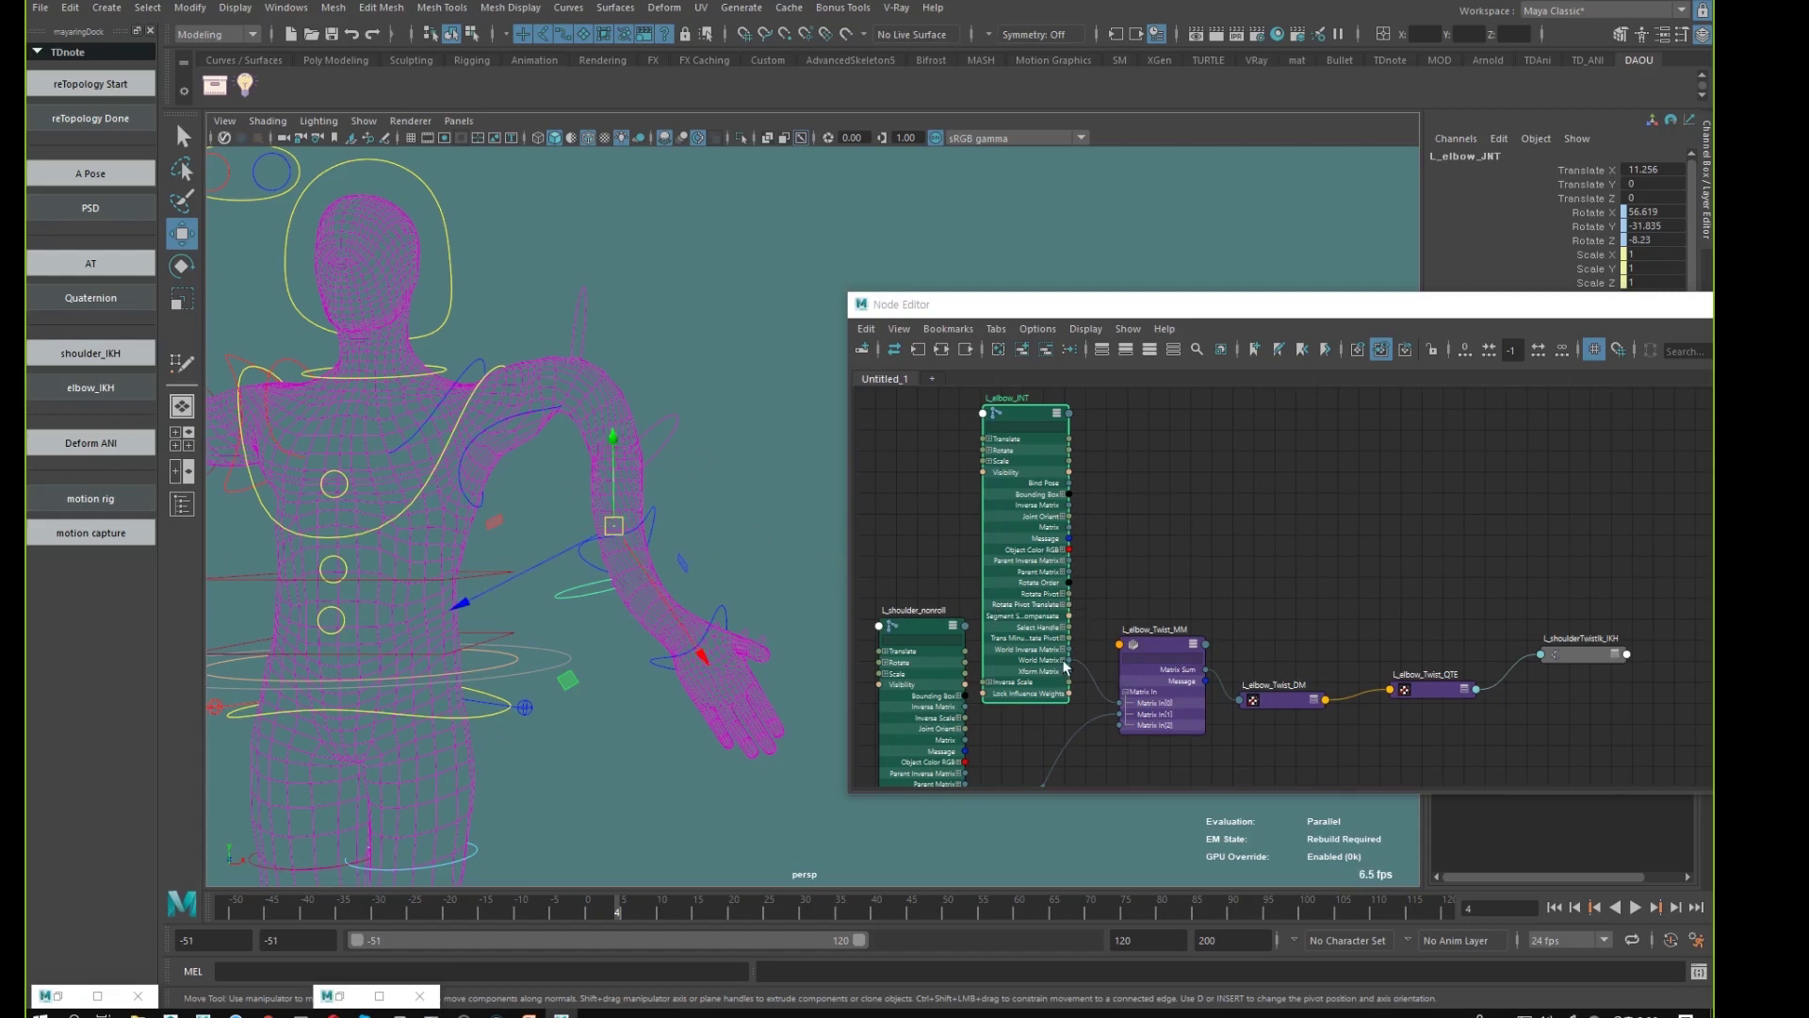
pyautogui.click(1026, 423)
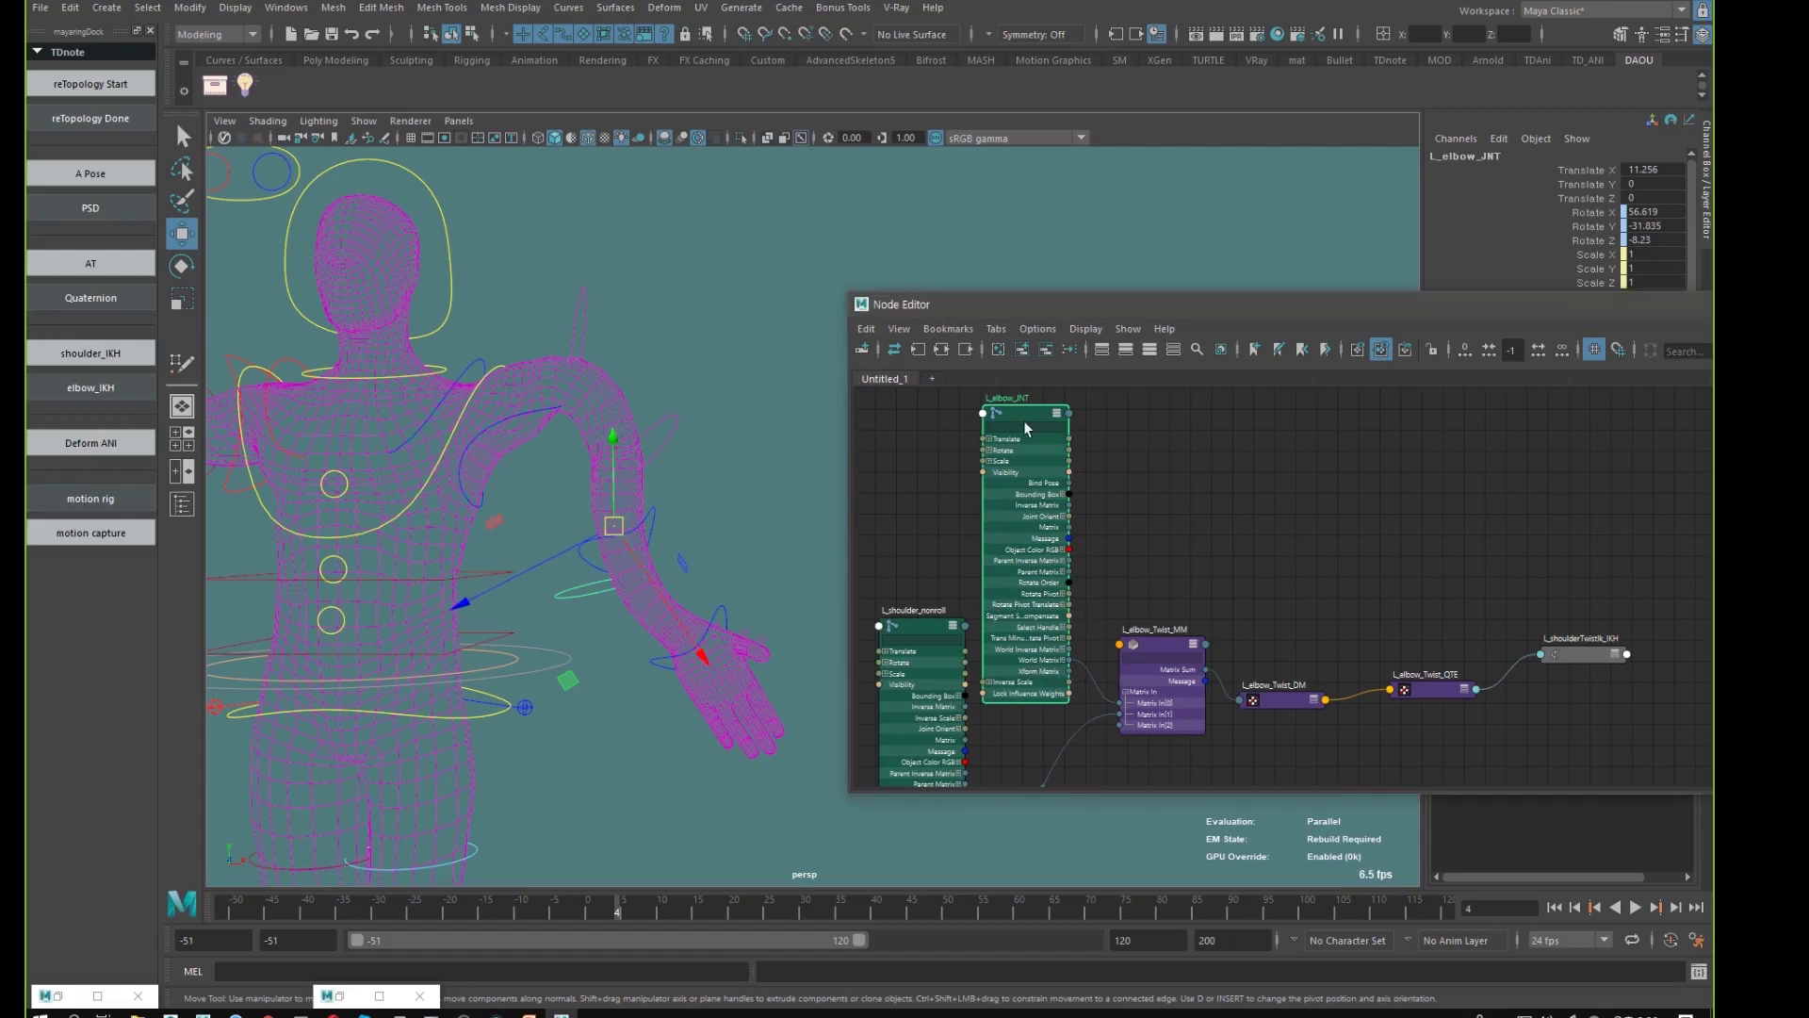
pyautogui.moveTo(1027, 419); pyautogui.dragTo(1031, 411)
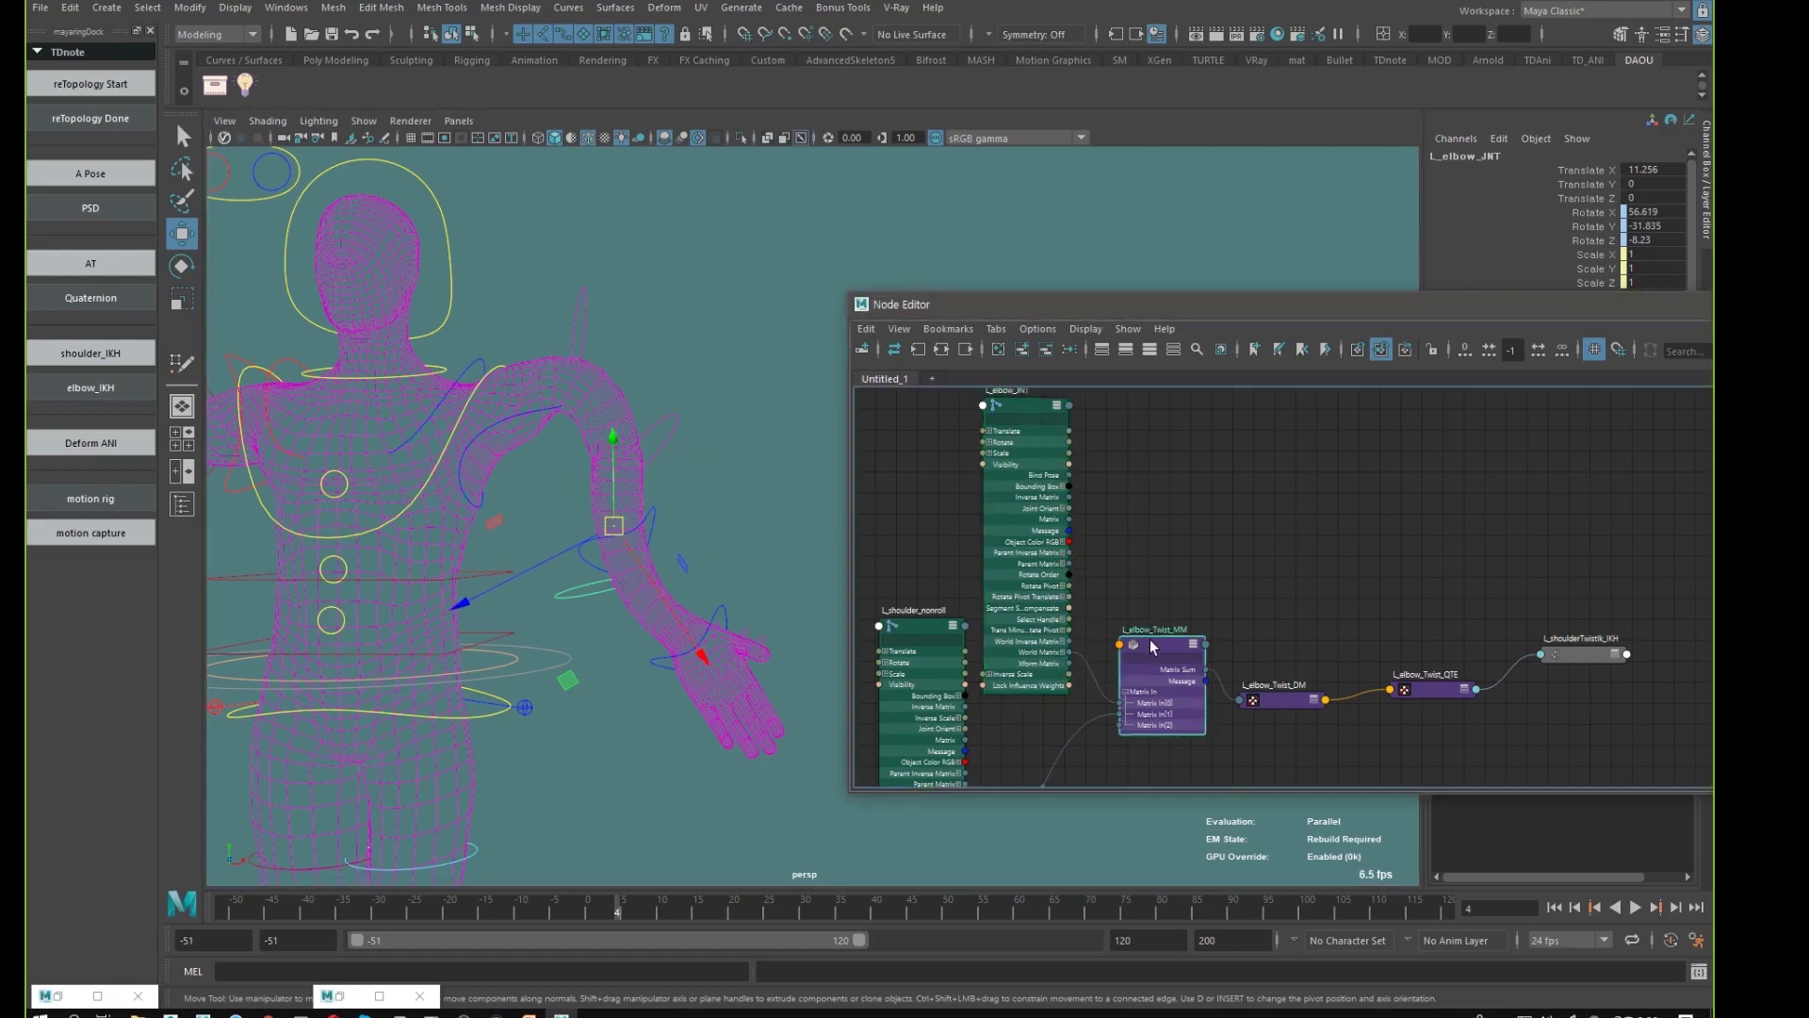
pyautogui.moveTo(1149, 638); pyautogui.dragTo(1146, 629)
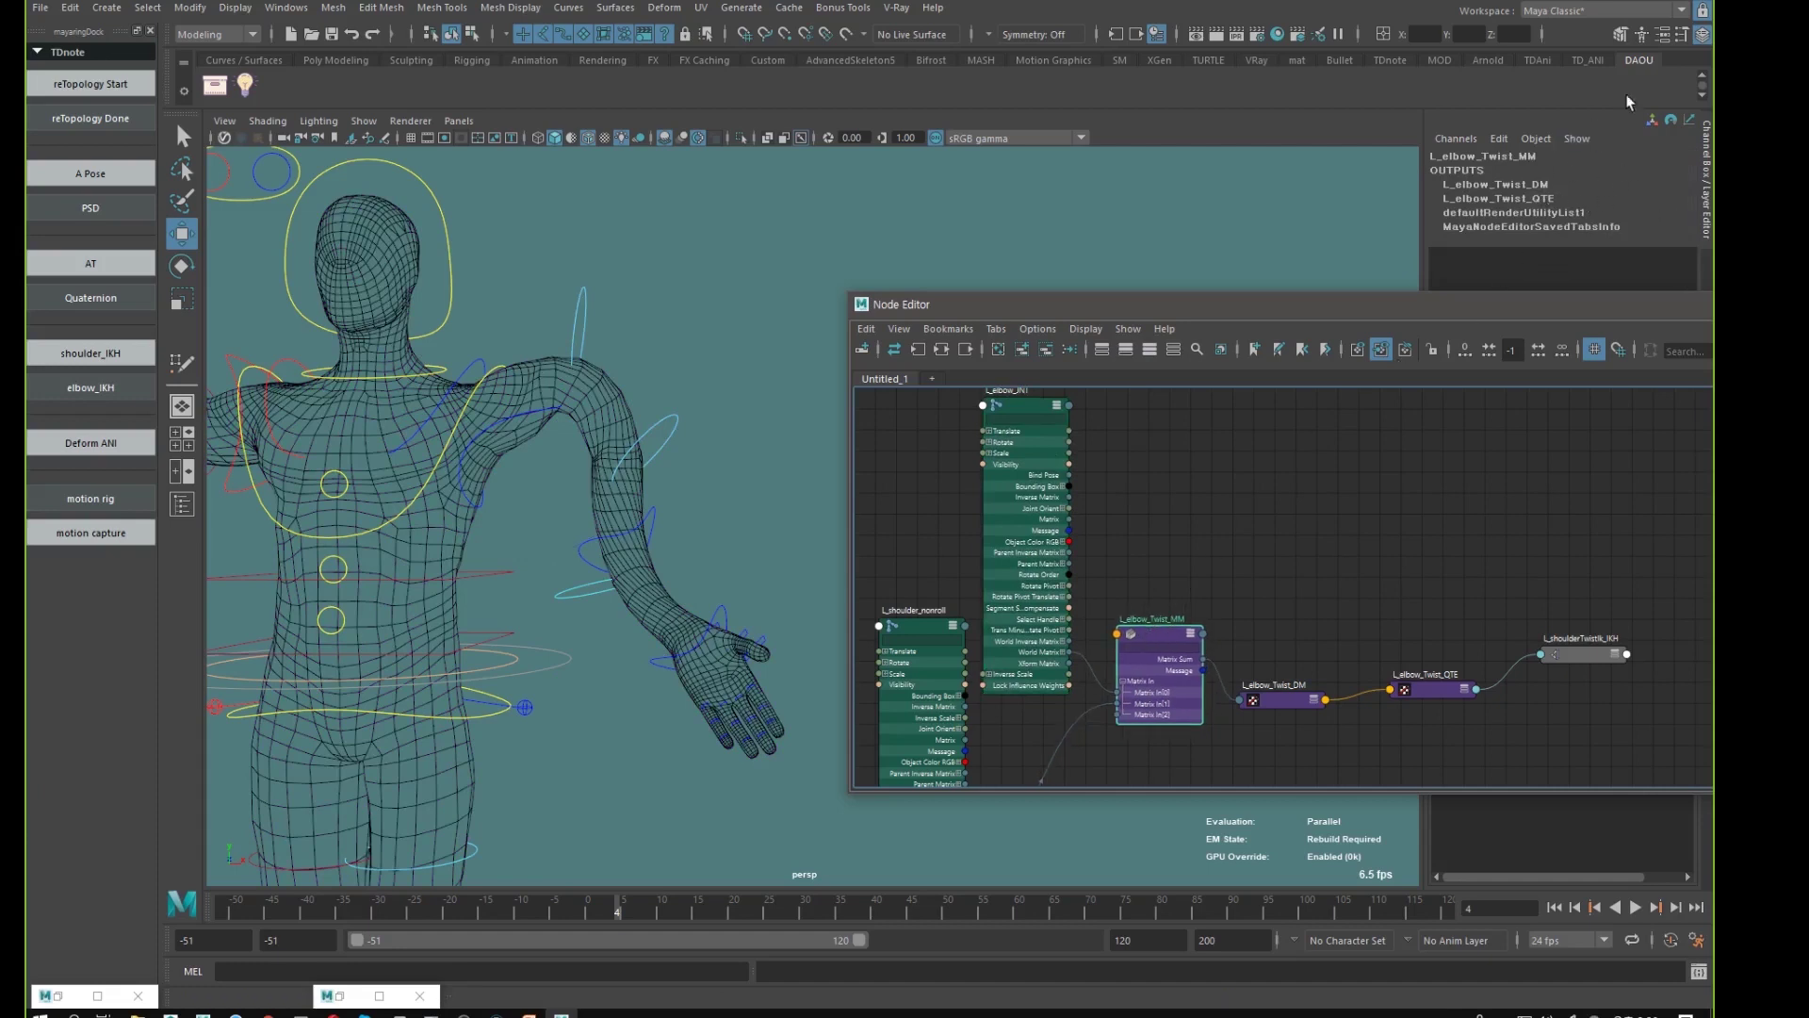
pyautogui.click(1662, 34)
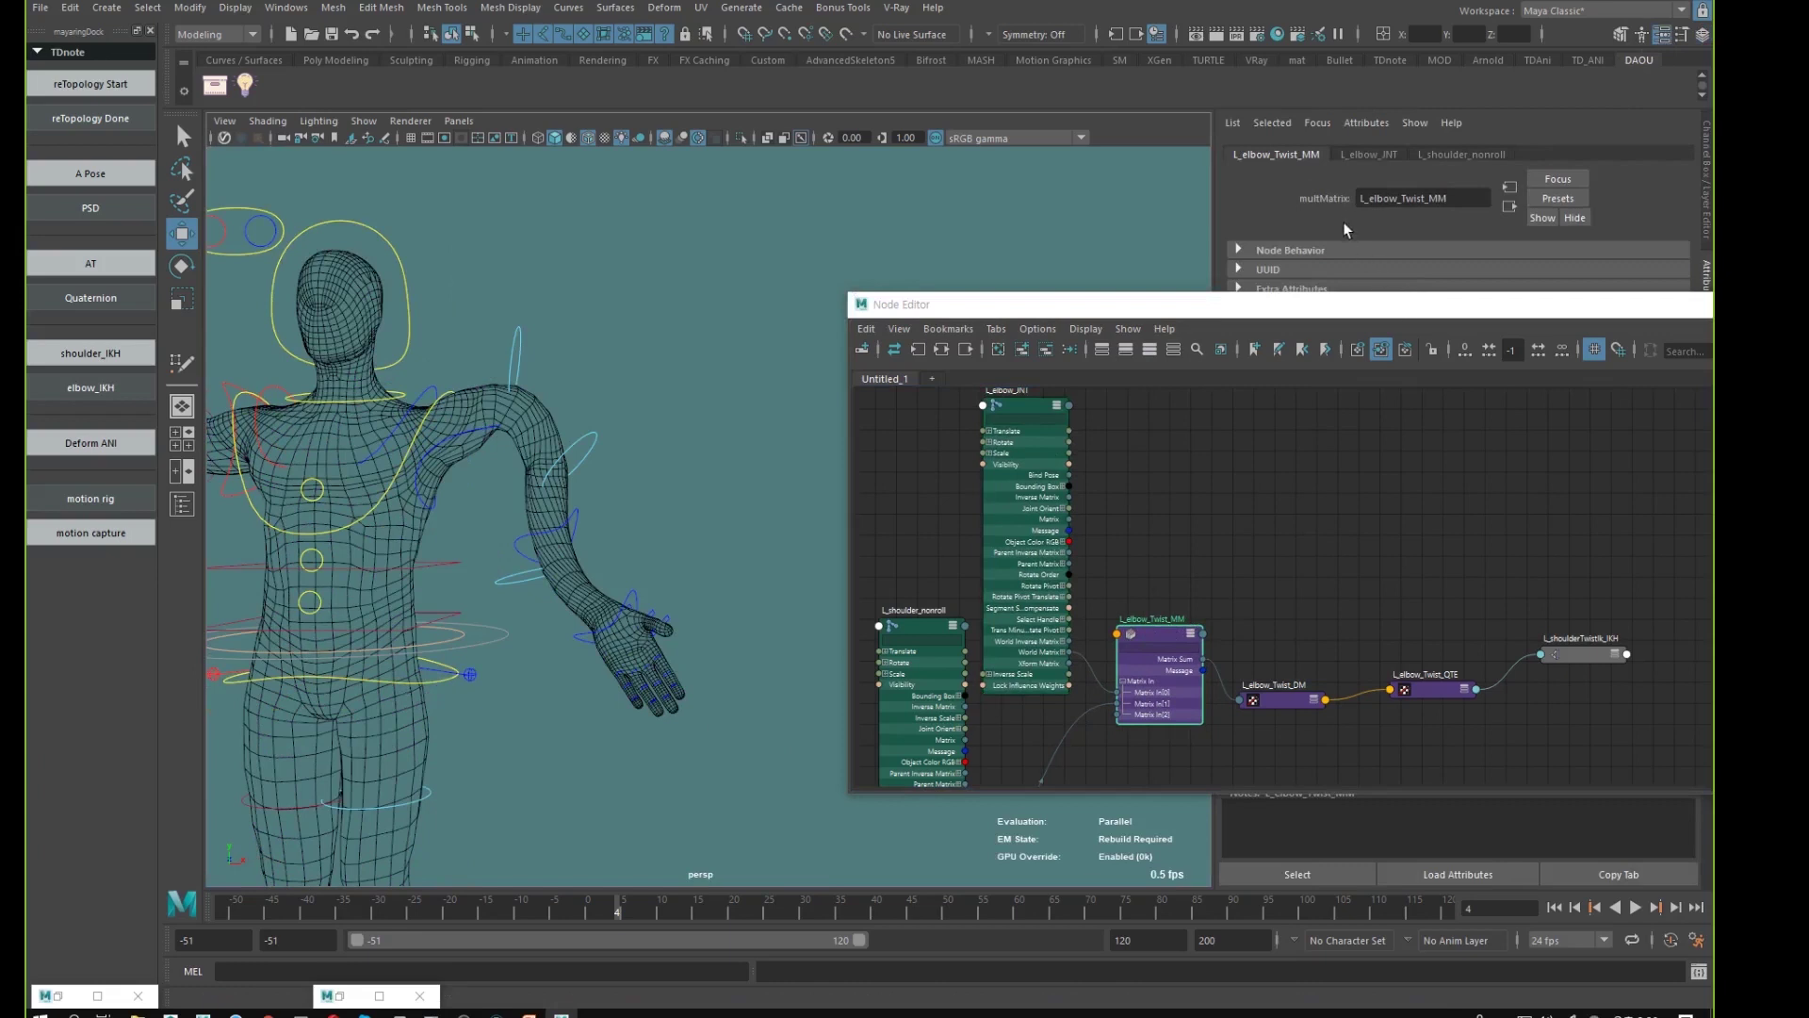
# - Create a multMatrix node in the empty area above L_elbow_Twist_MM and delete it again
pyautogui.click(1214, 509)
pyautogui.press('Tab')
pyautogui.write('mul')
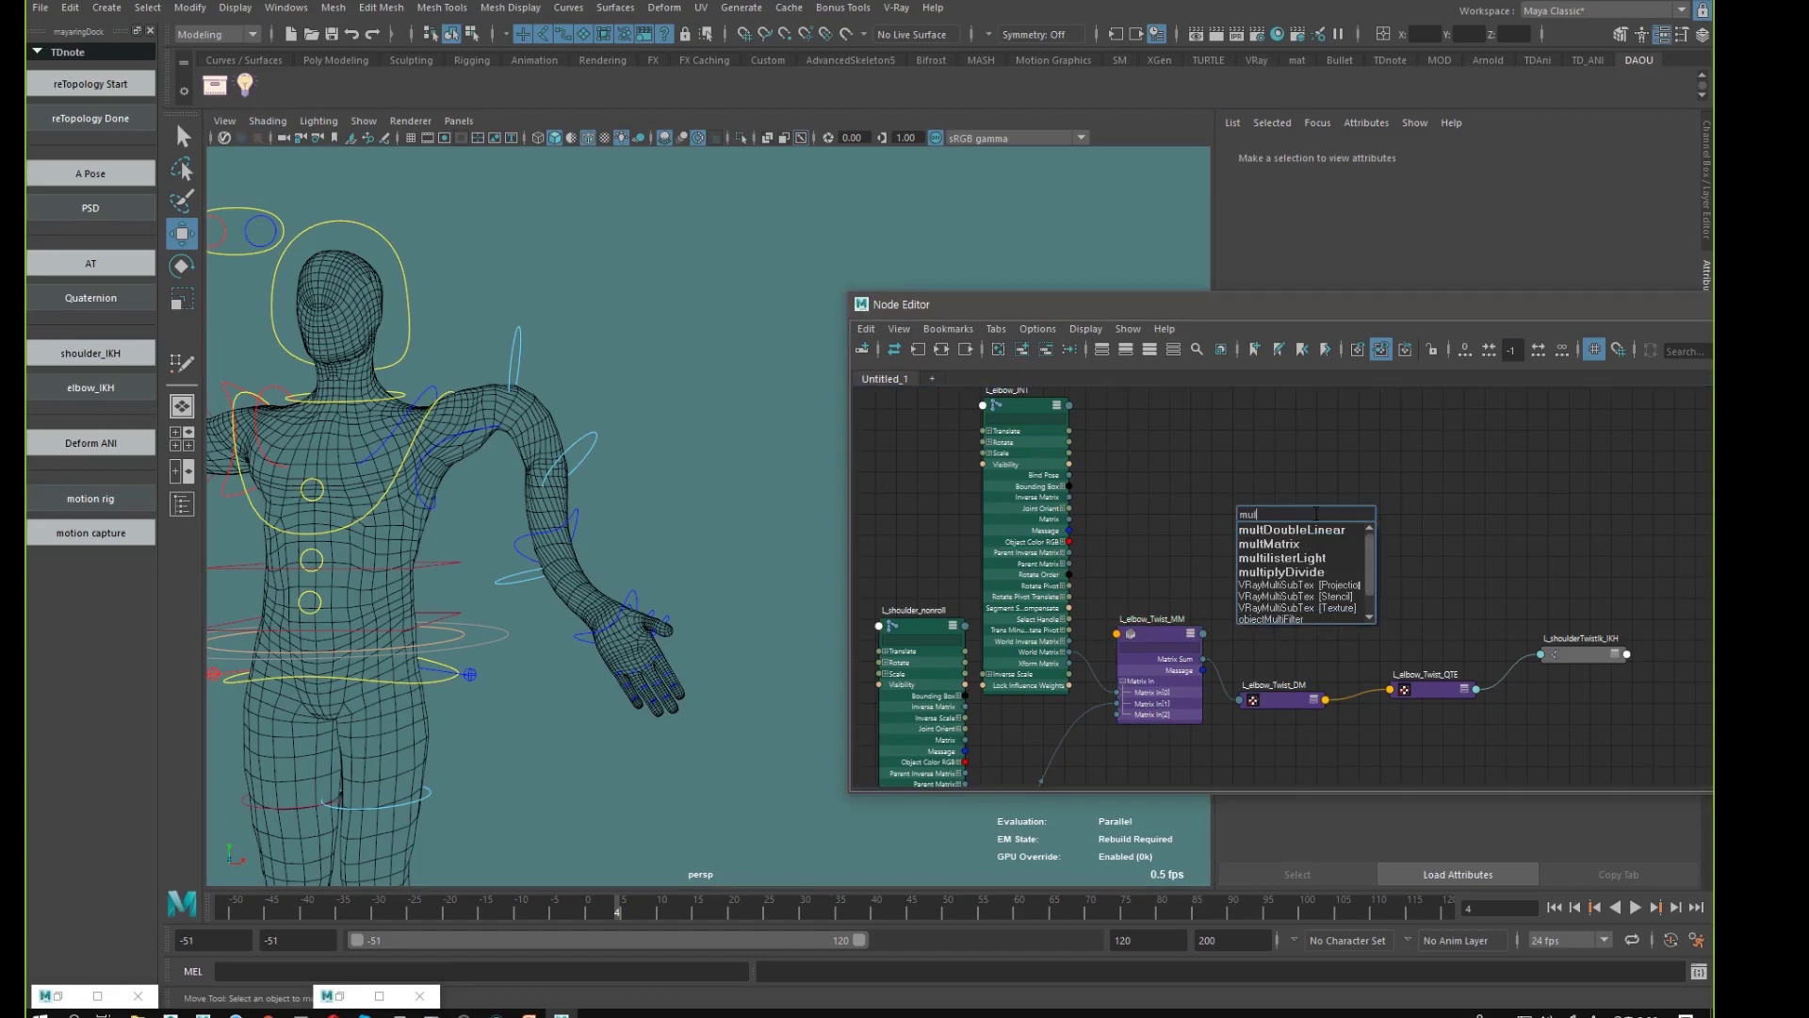
pyautogui.click(1265, 545)
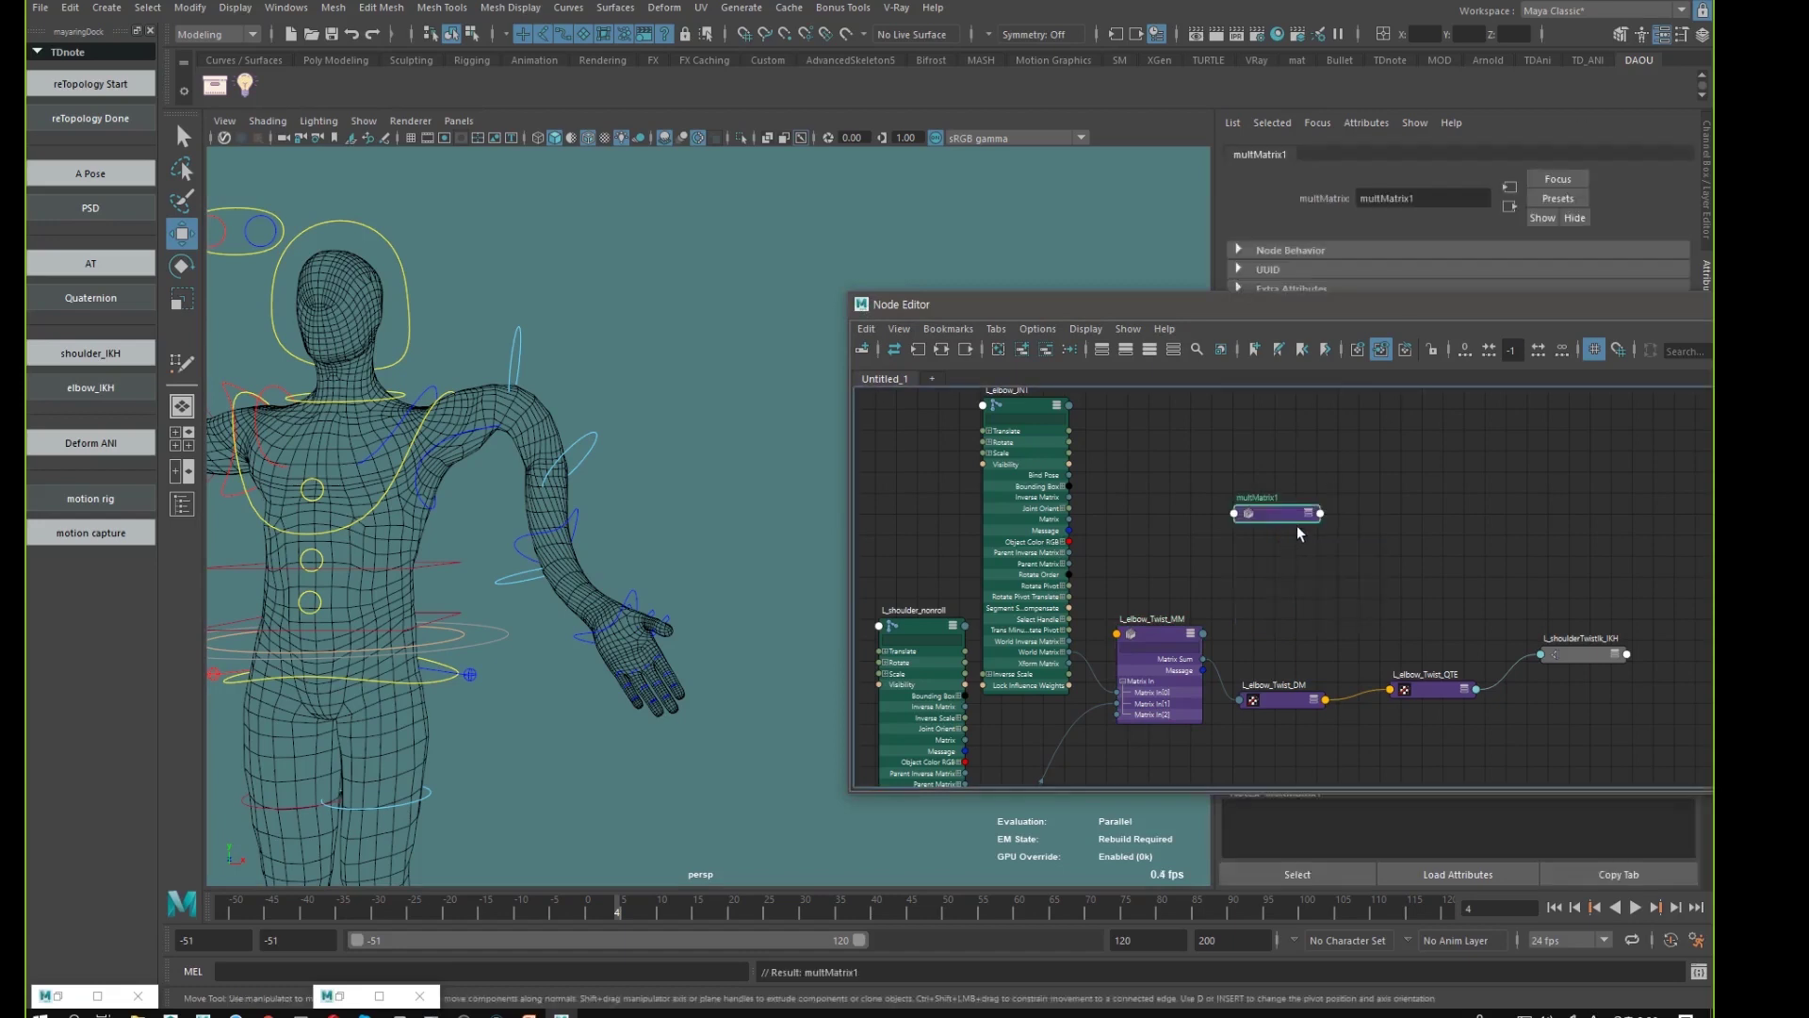
pyautogui.moveTo(1255, 490); pyautogui.dragTo(1208, 516)
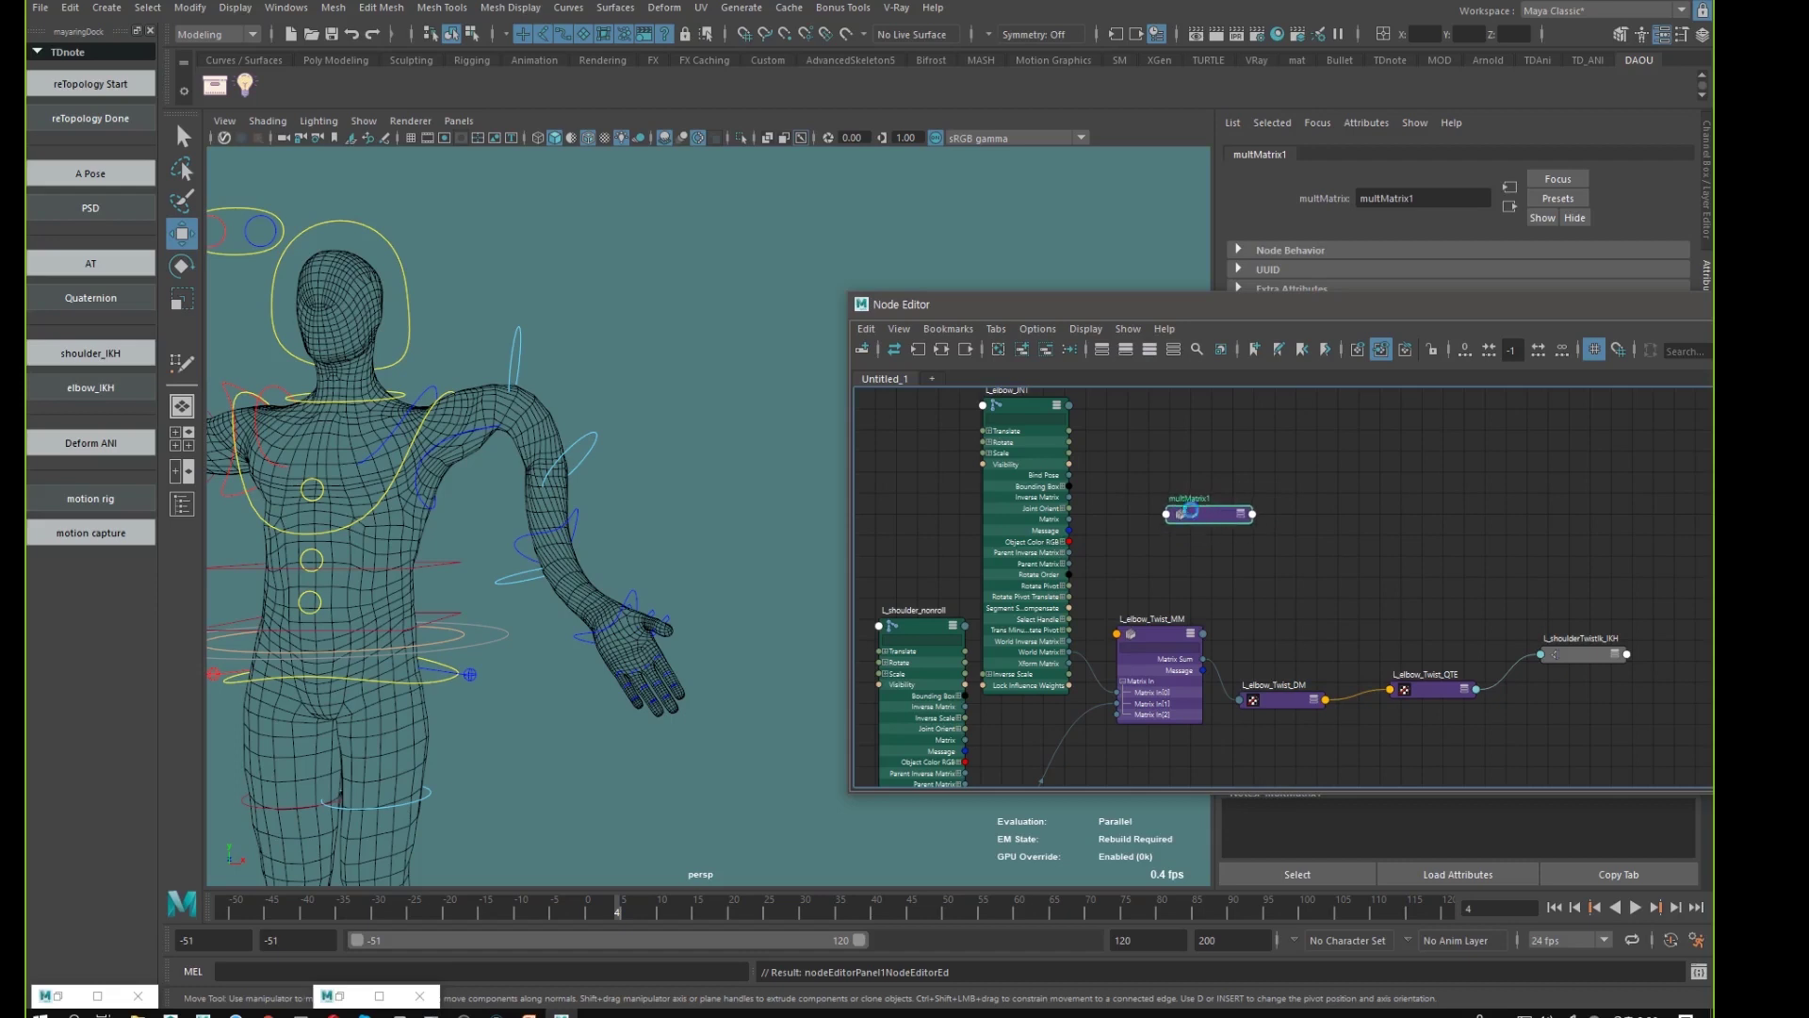
pyautogui.press('Delete')
# - Separate the L_elbow_JNT and L_elbow_Twist_MM nodes slightly and select L_shoulder_nonroll to locate its joint on the arm
pyautogui.click(1024, 406)
pyautogui.moveTo(1052, 558); pyautogui.dragTo(1045, 556)
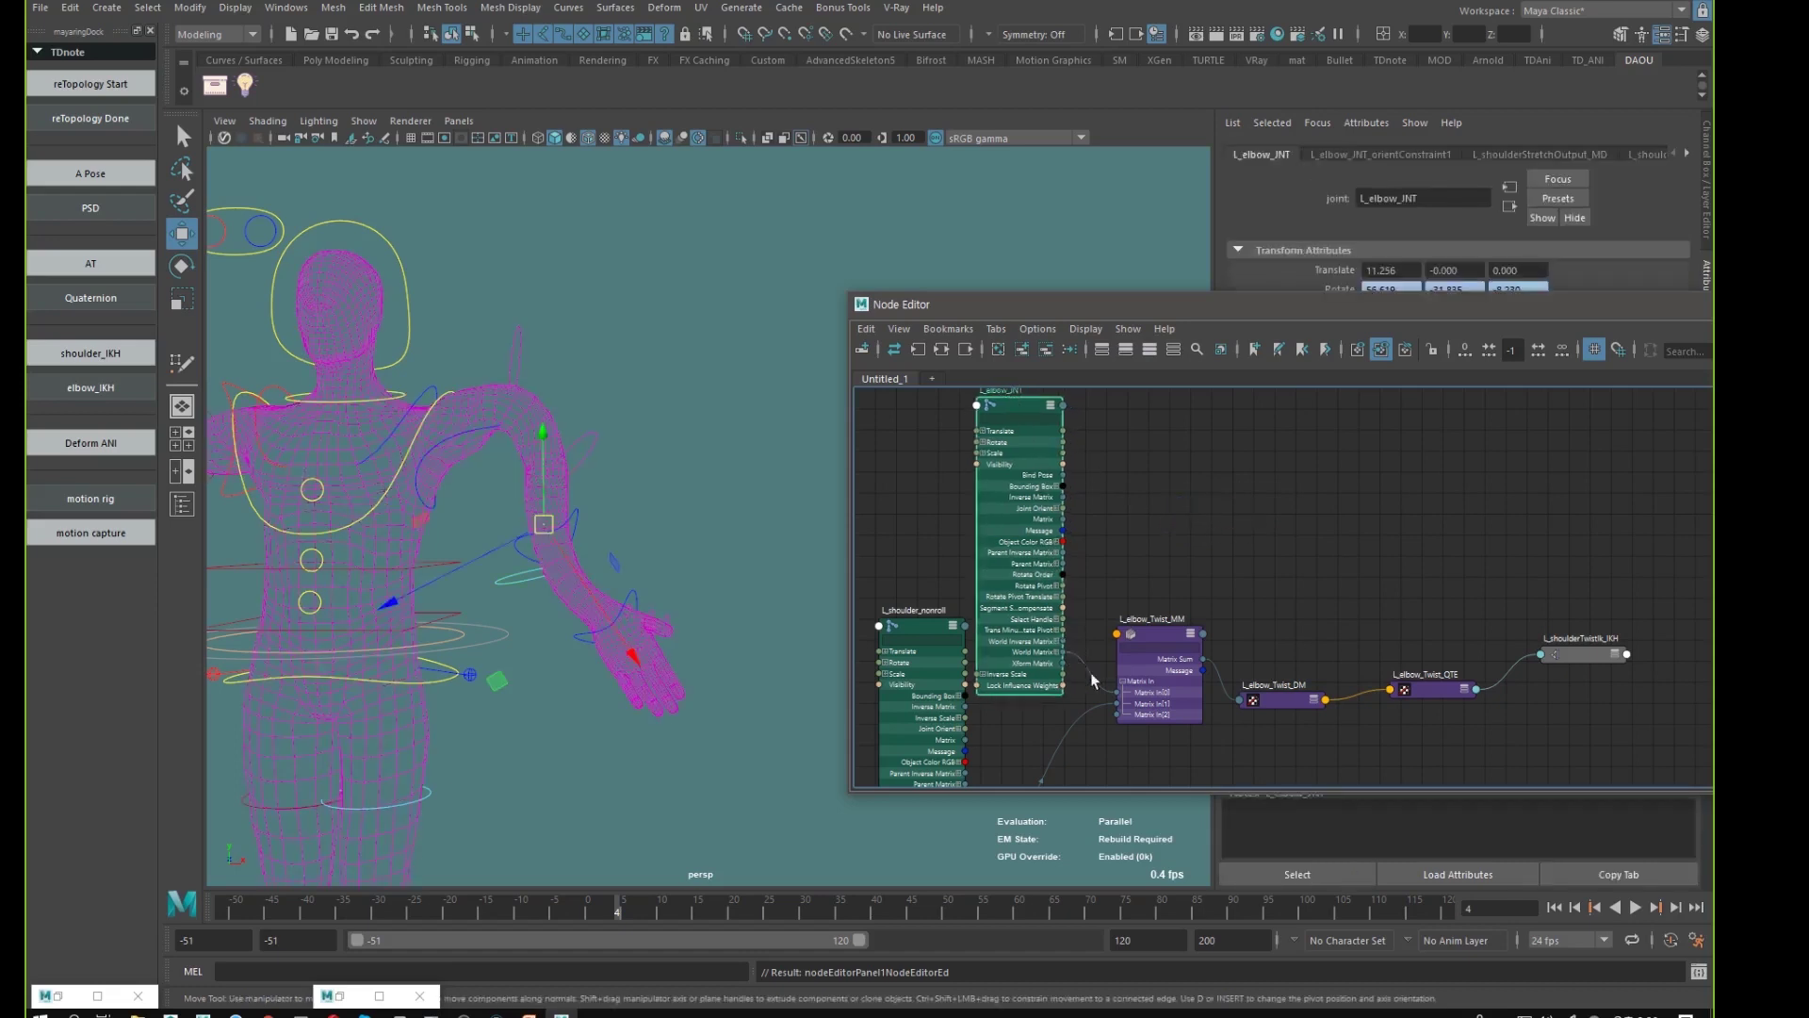
pyautogui.moveTo(1163, 634); pyautogui.dragTo(1187, 644)
pyautogui.moveTo(962, 630); pyautogui.dragTo(965, 633)
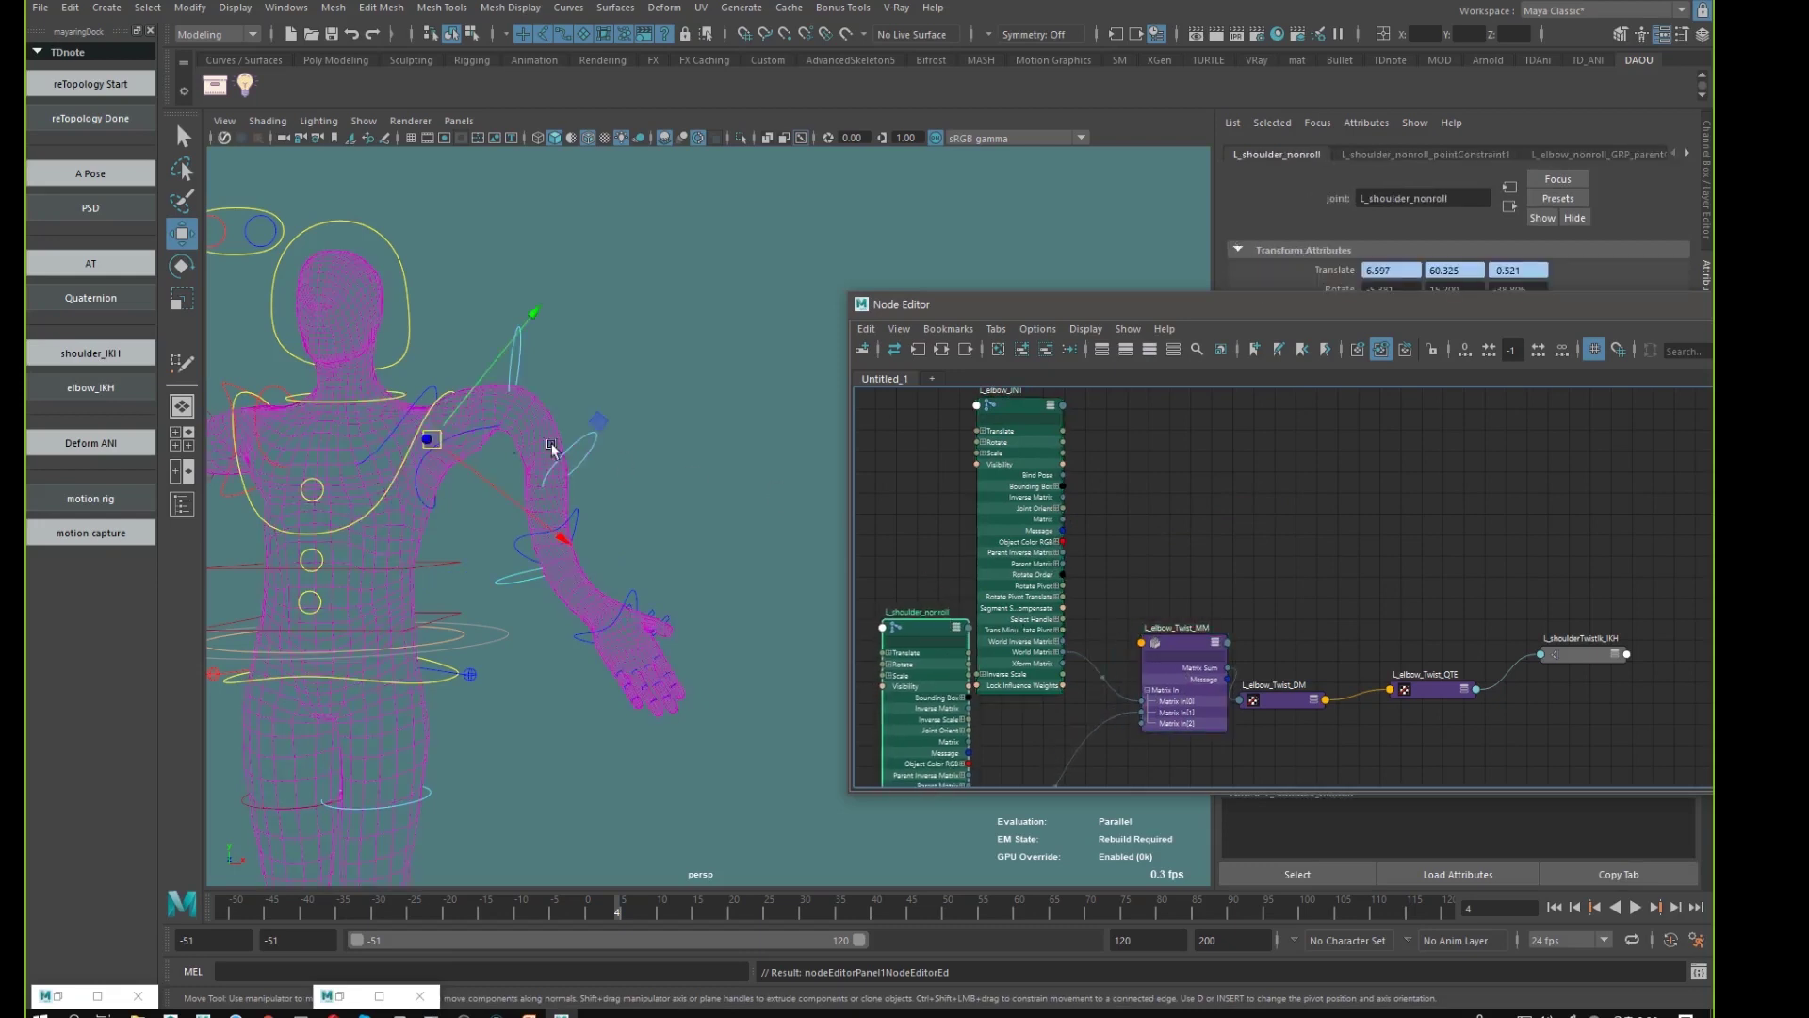
pyautogui.keyDown('alt'); pyautogui.moveTo(469, 500); pyautogui.dragTo(447, 426); pyautogui.keyUp('alt')
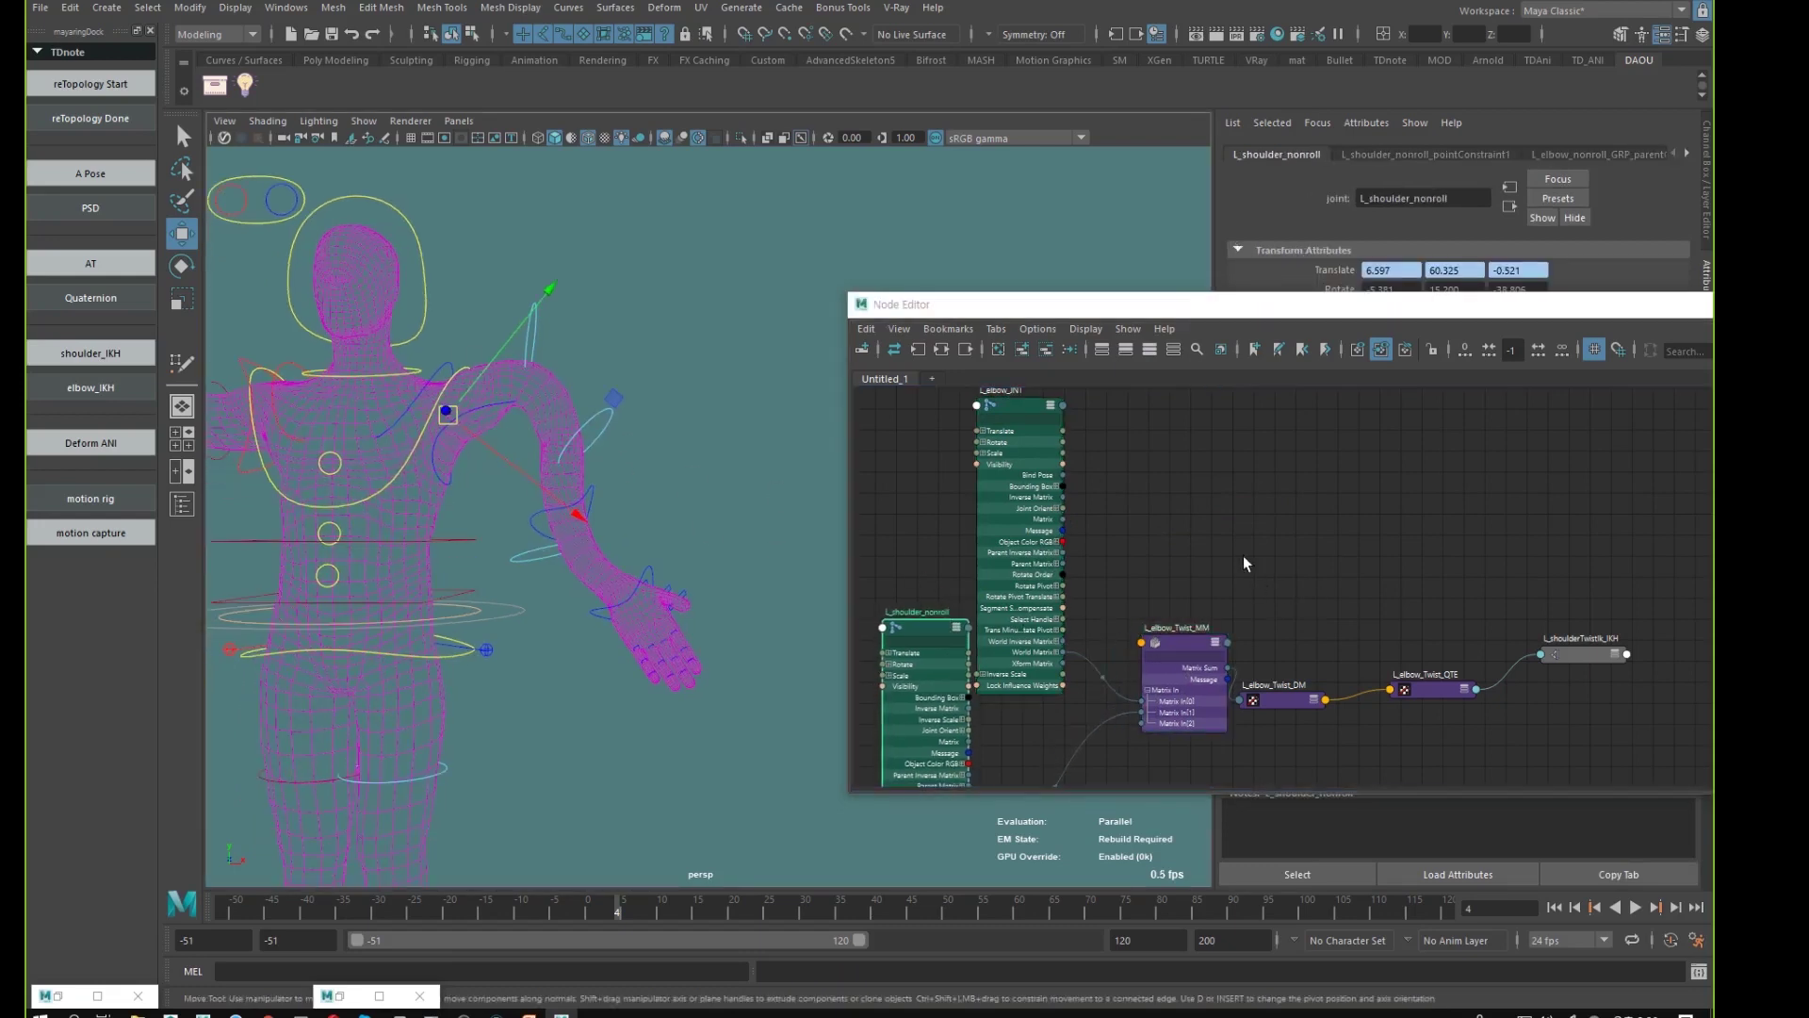
# - Expand the World Inverse Matrix output of L_shoulder_nonroll and move the node so its connection to L_elbow_Twist_MM is clear
pyautogui.keyDown('alt'); pyautogui.moveTo(1244, 564); pyautogui.dragTo(1270, 433, button='middle'); pyautogui.keyUp('alt')
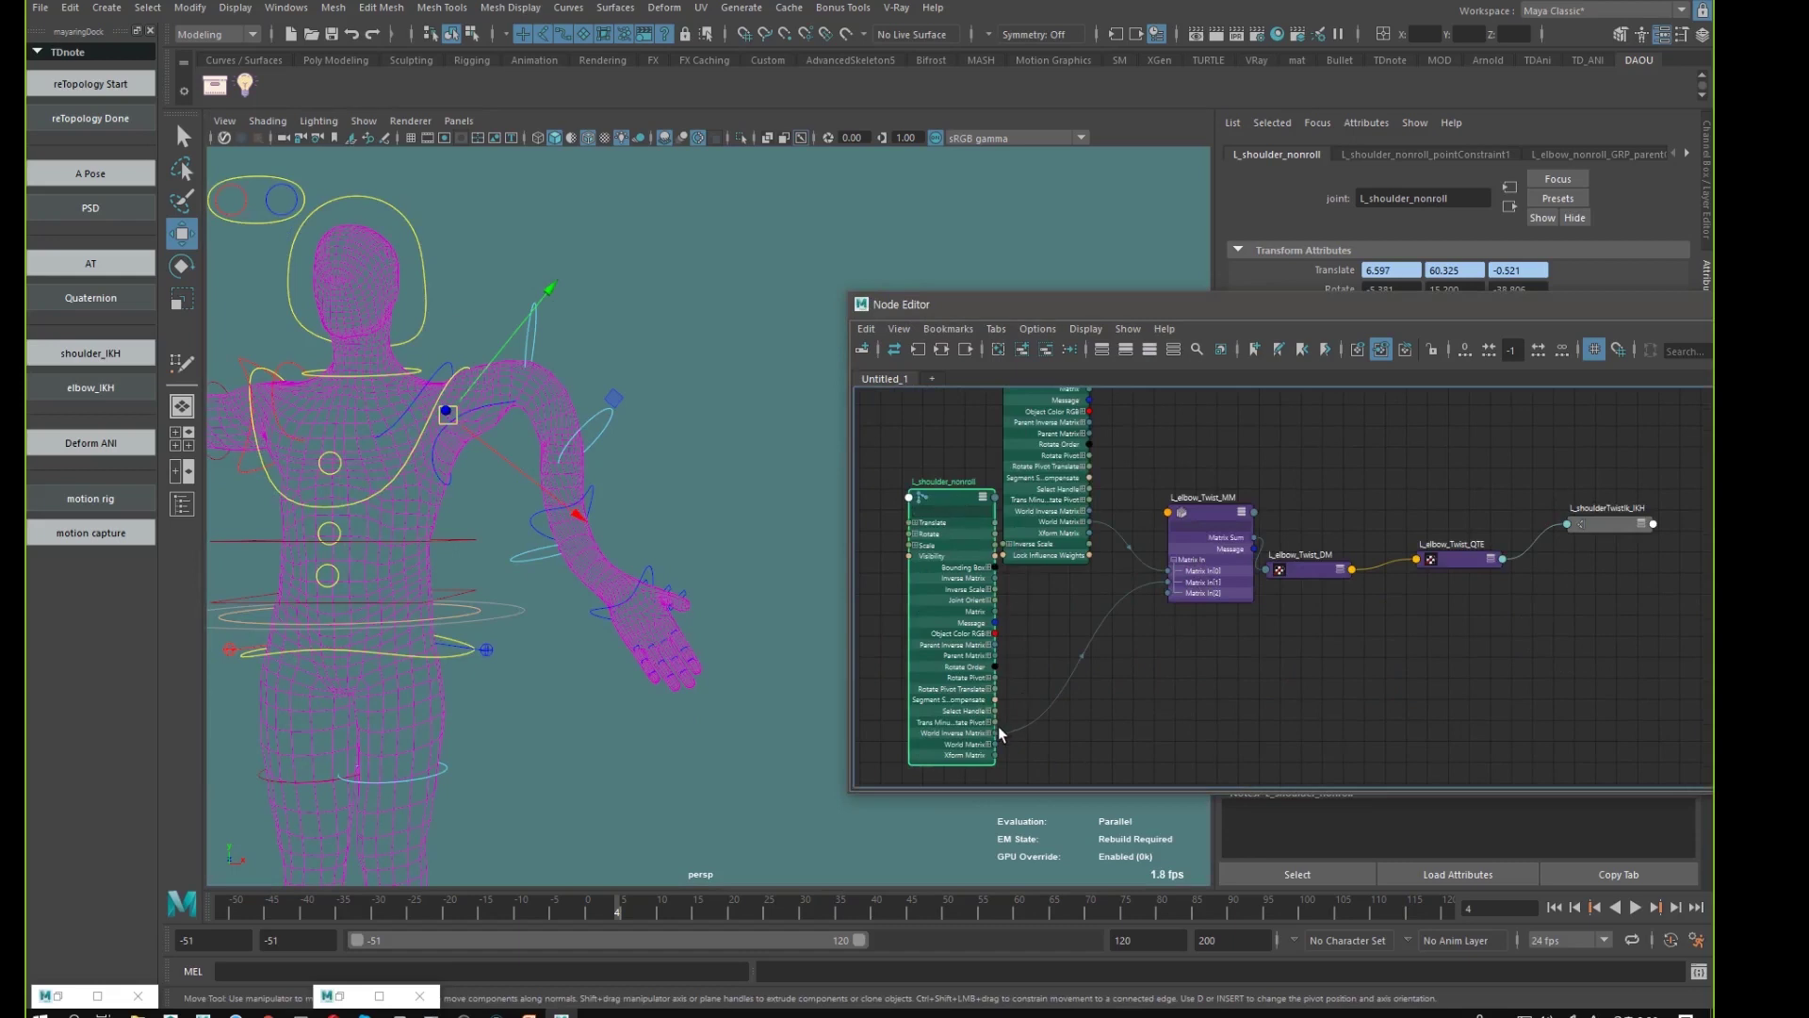
pyautogui.moveTo(988, 734); pyautogui.dragTo(998, 733)
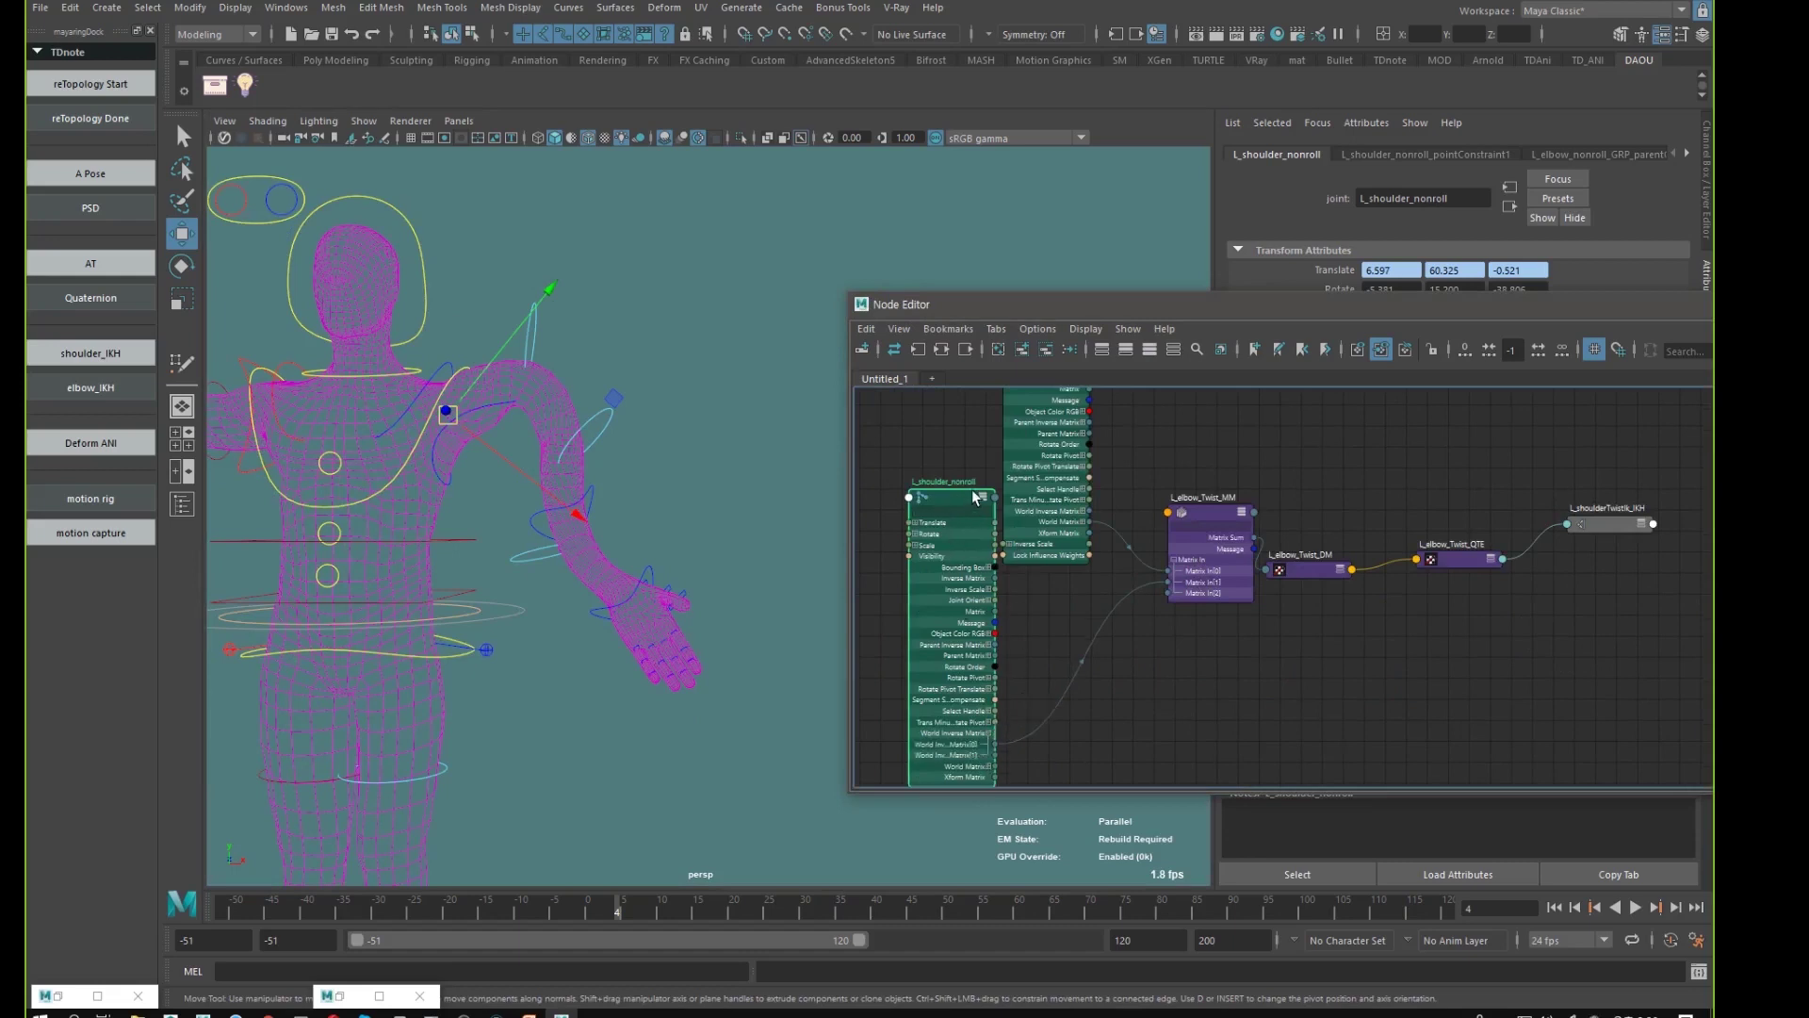
pyautogui.moveTo(952, 495); pyautogui.dragTo(920, 463)
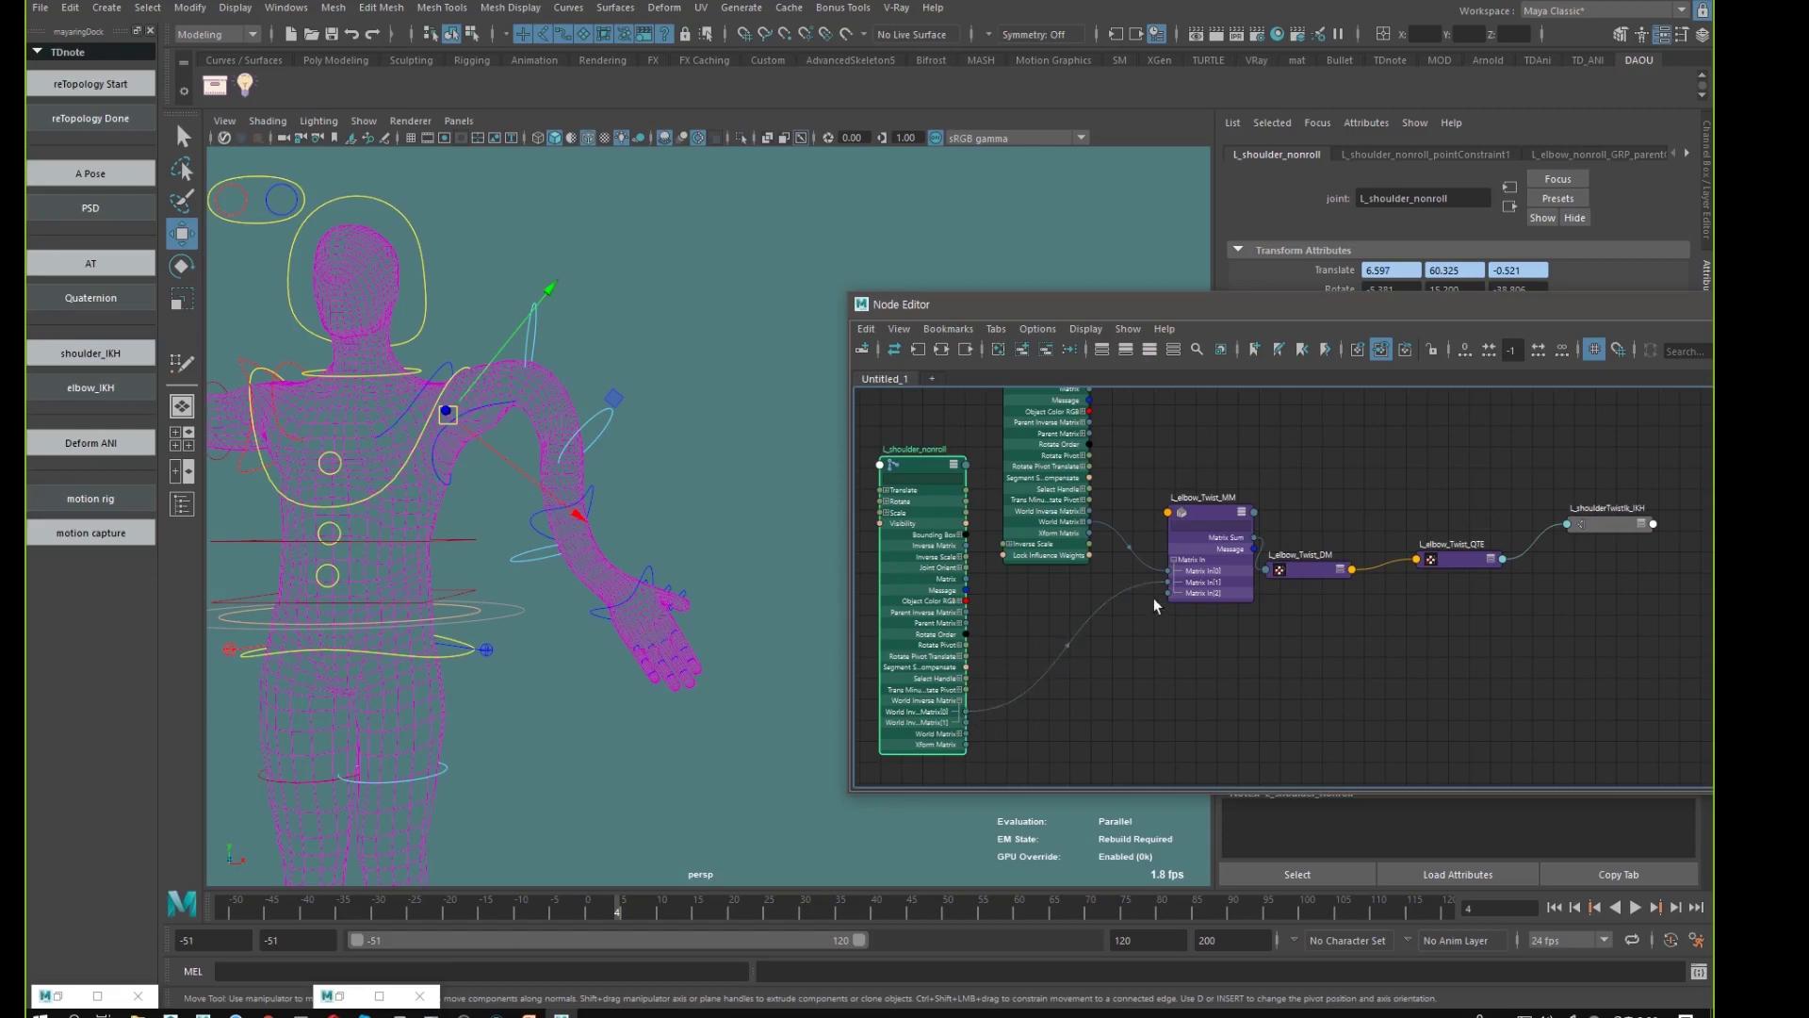
pyautogui.keyDown('alt'); pyautogui.moveTo(1221, 627); pyautogui.dragTo(1216, 648, button='middle'); pyautogui.keyUp('alt')
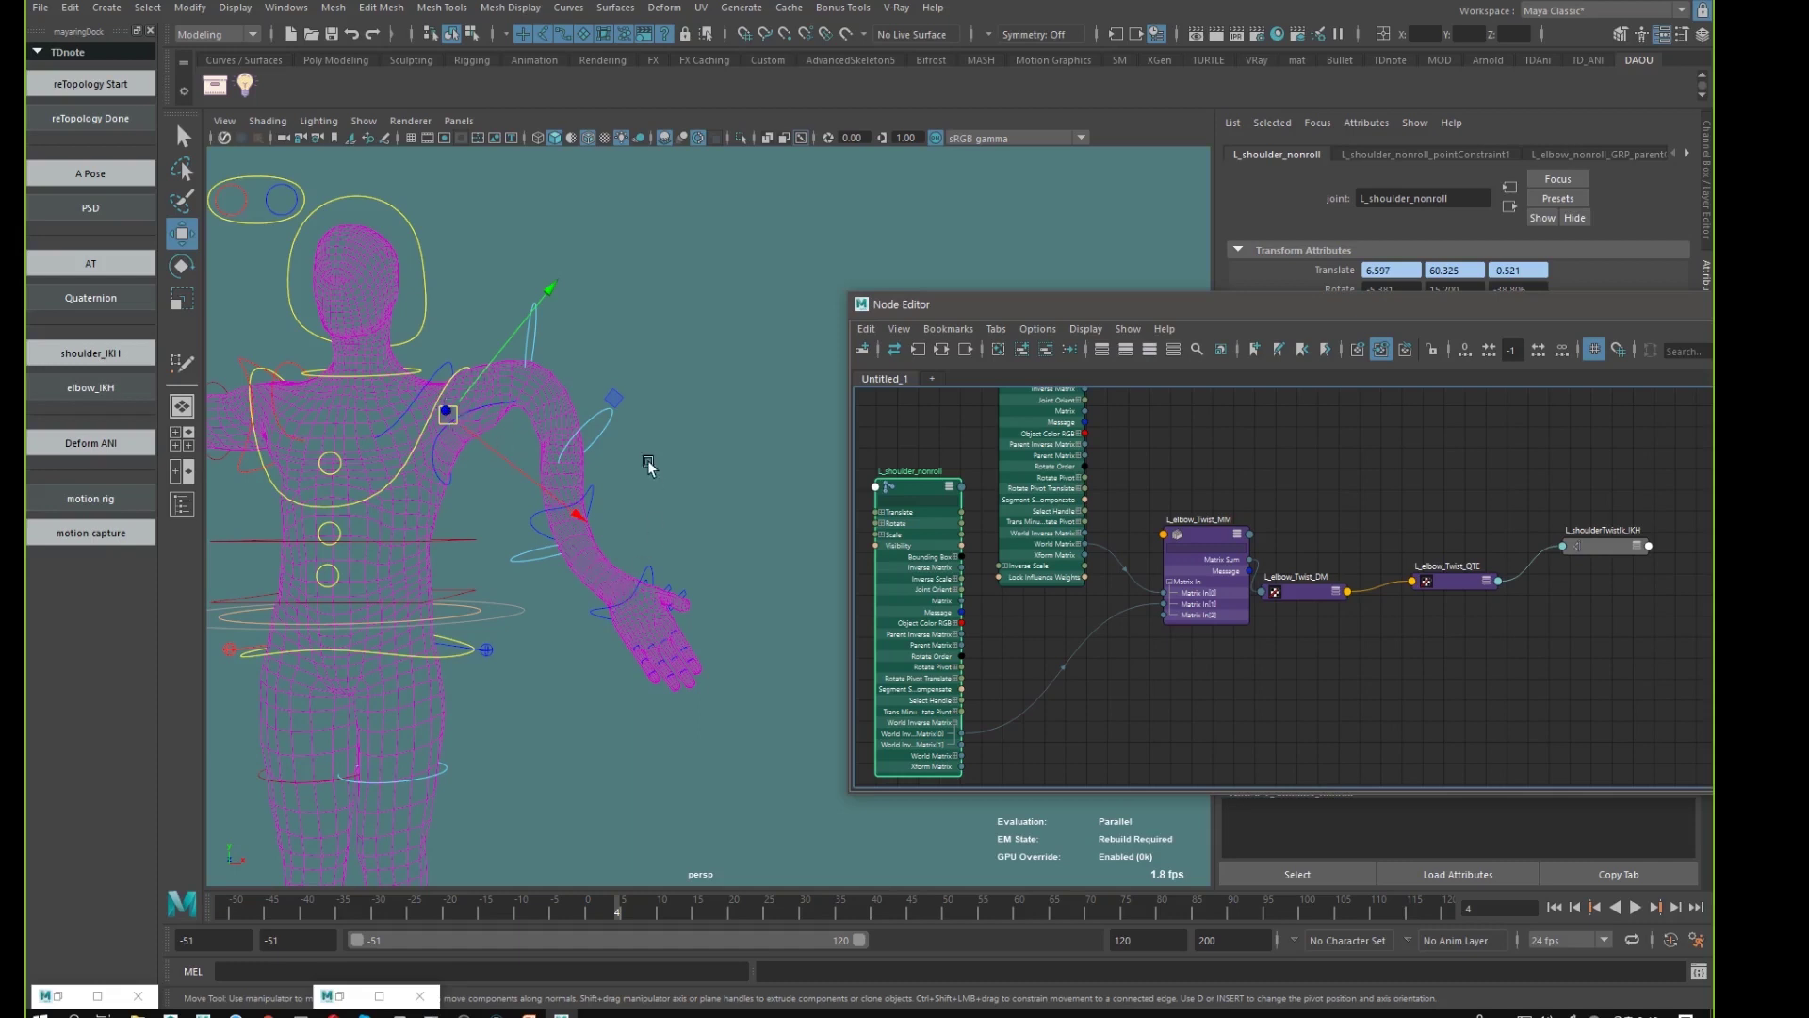
pyautogui.keyDown('alt'); pyautogui.moveTo(1108, 471); pyautogui.dragTo(1114, 498, button='middle'); pyautogui.keyUp('alt')
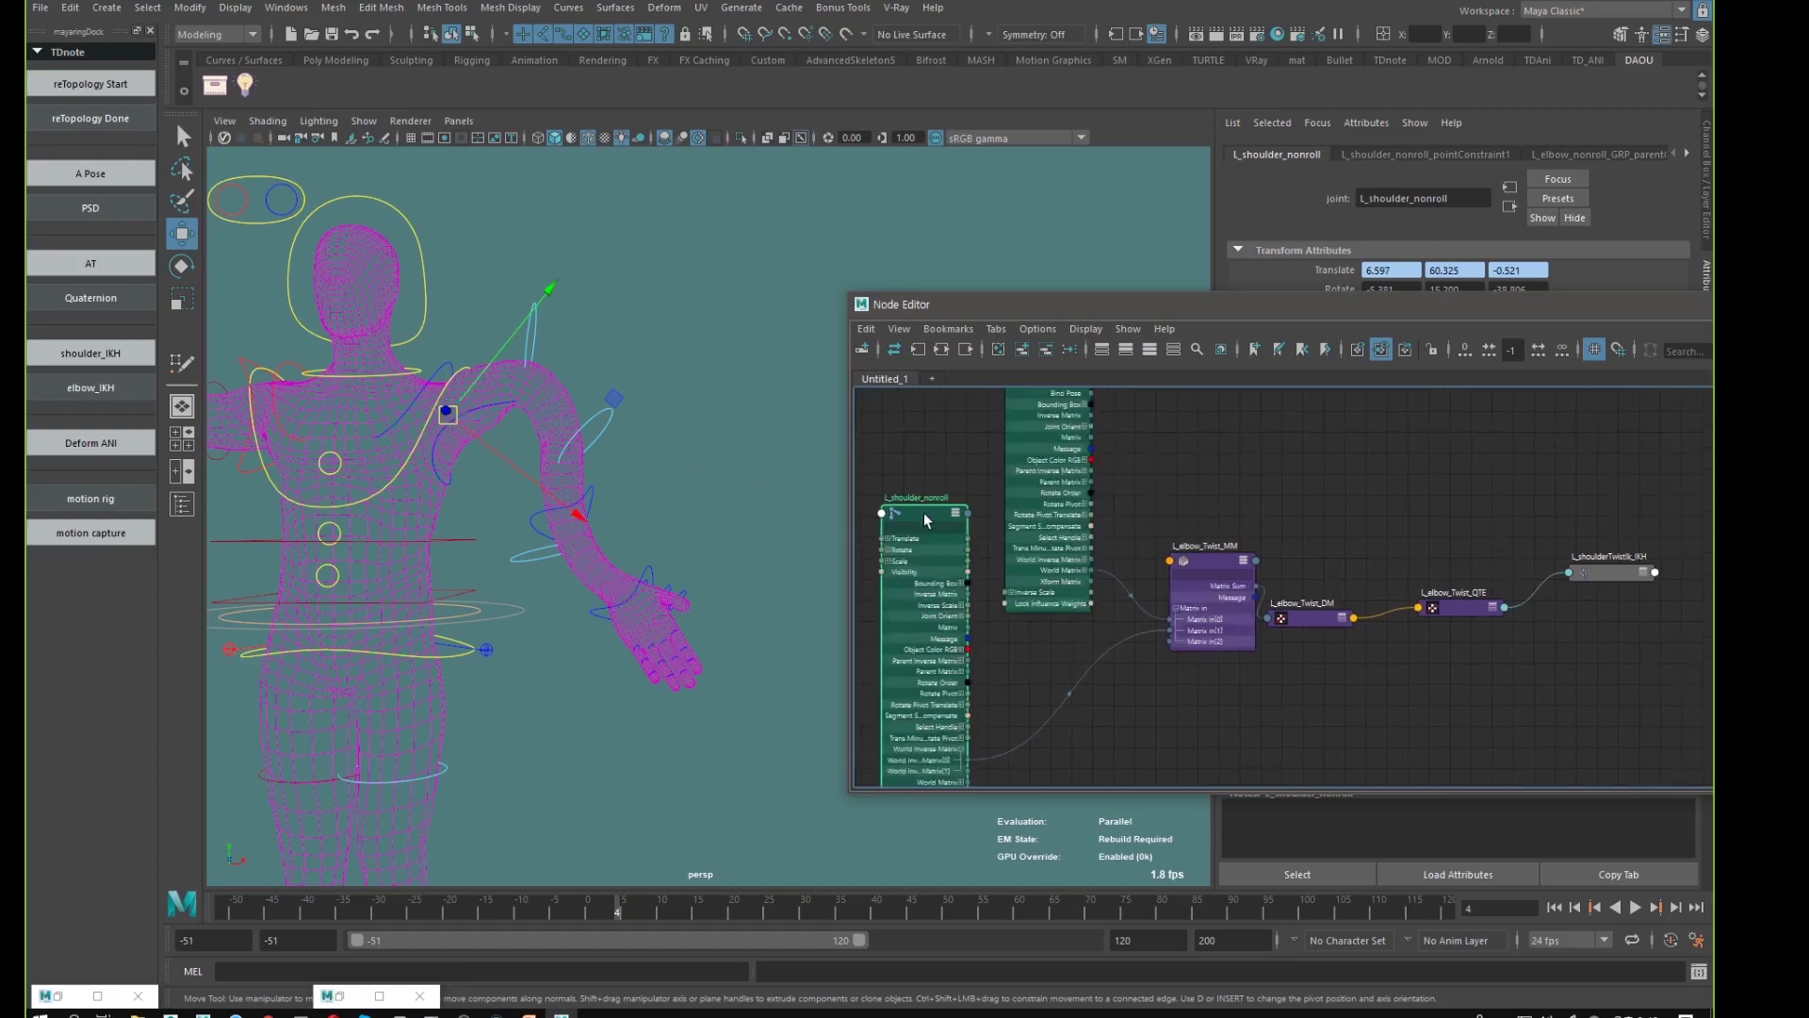
pyautogui.moveTo(925, 514); pyautogui.dragTo(914, 490)
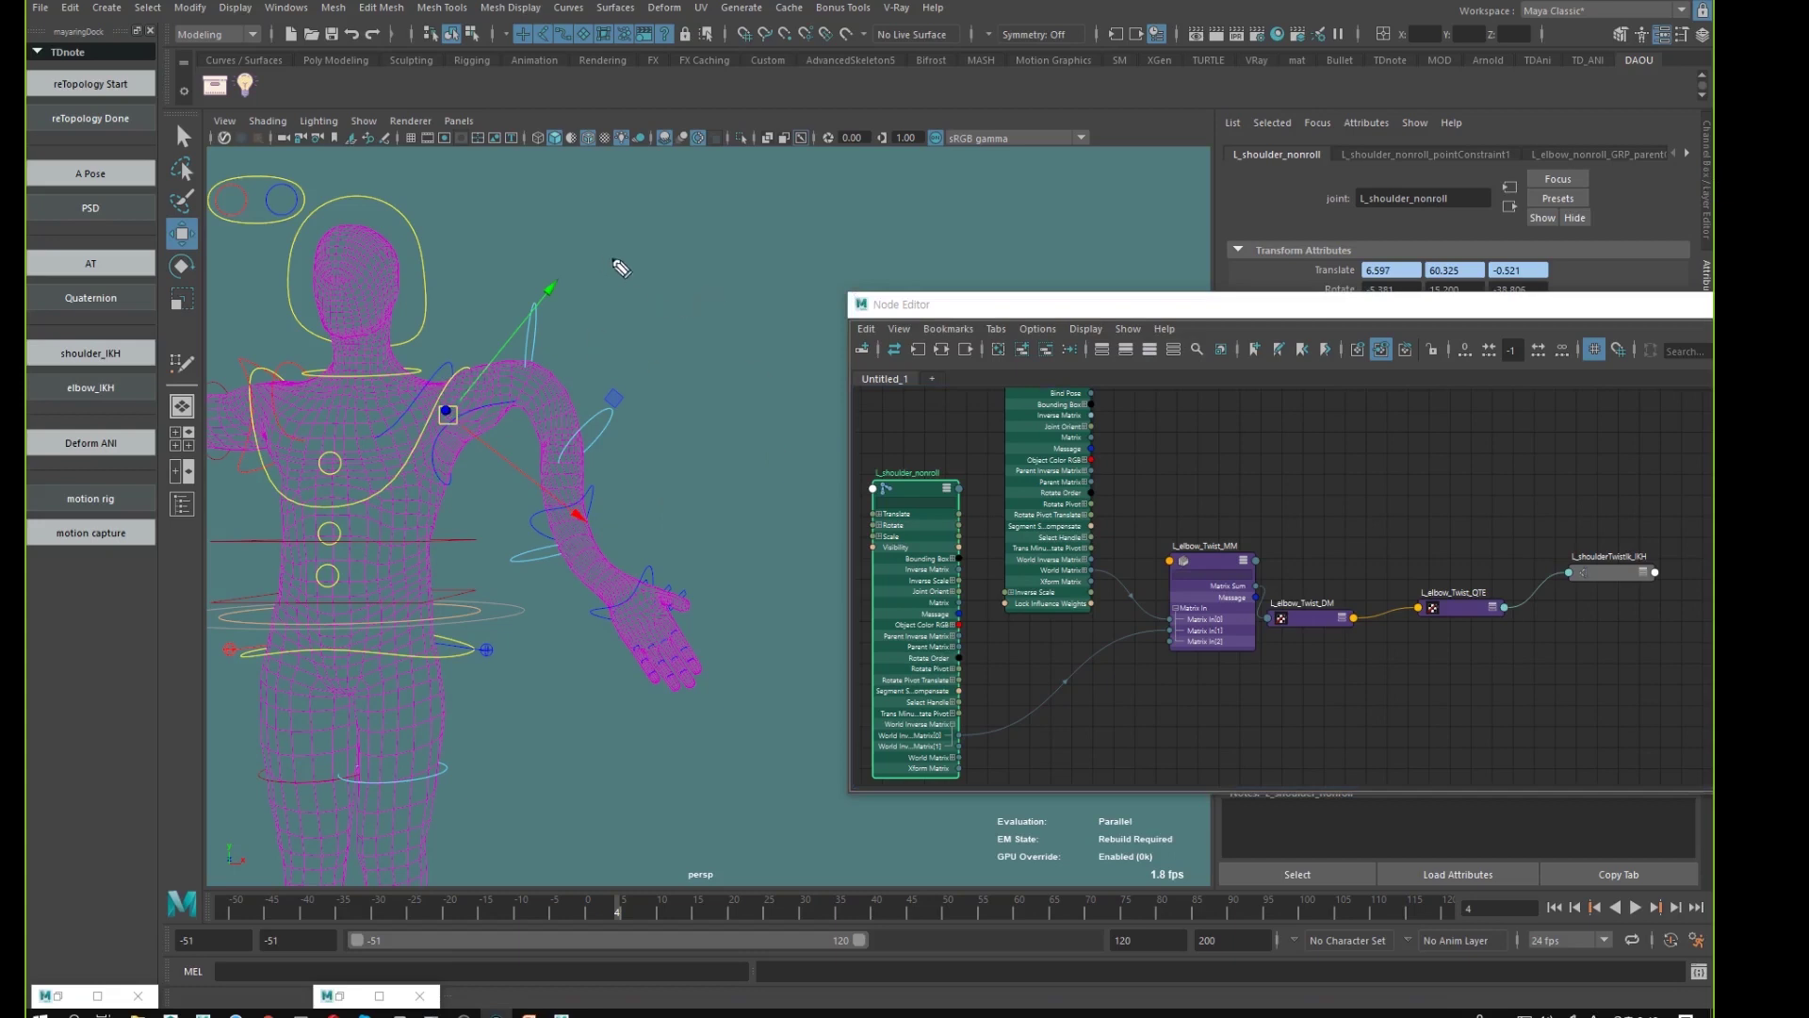
pyautogui.moveTo(432, 411)
pyautogui.mouseDown()
pyautogui.moveTo(450, 430)
pyautogui.moveTo(430, 398)
pyautogui.mouseUp()
pyautogui.moveTo(585, 218); pyautogui.dragTo(581, 219)
pyautogui.moveTo(839, 193)
pyautogui.mouseDown()
pyautogui.moveTo(834, 222)
pyautogui.moveTo(859, 211)
pyautogui.moveTo(854, 228)
pyautogui.moveTo(891, 190)
pyautogui.mouseUp()
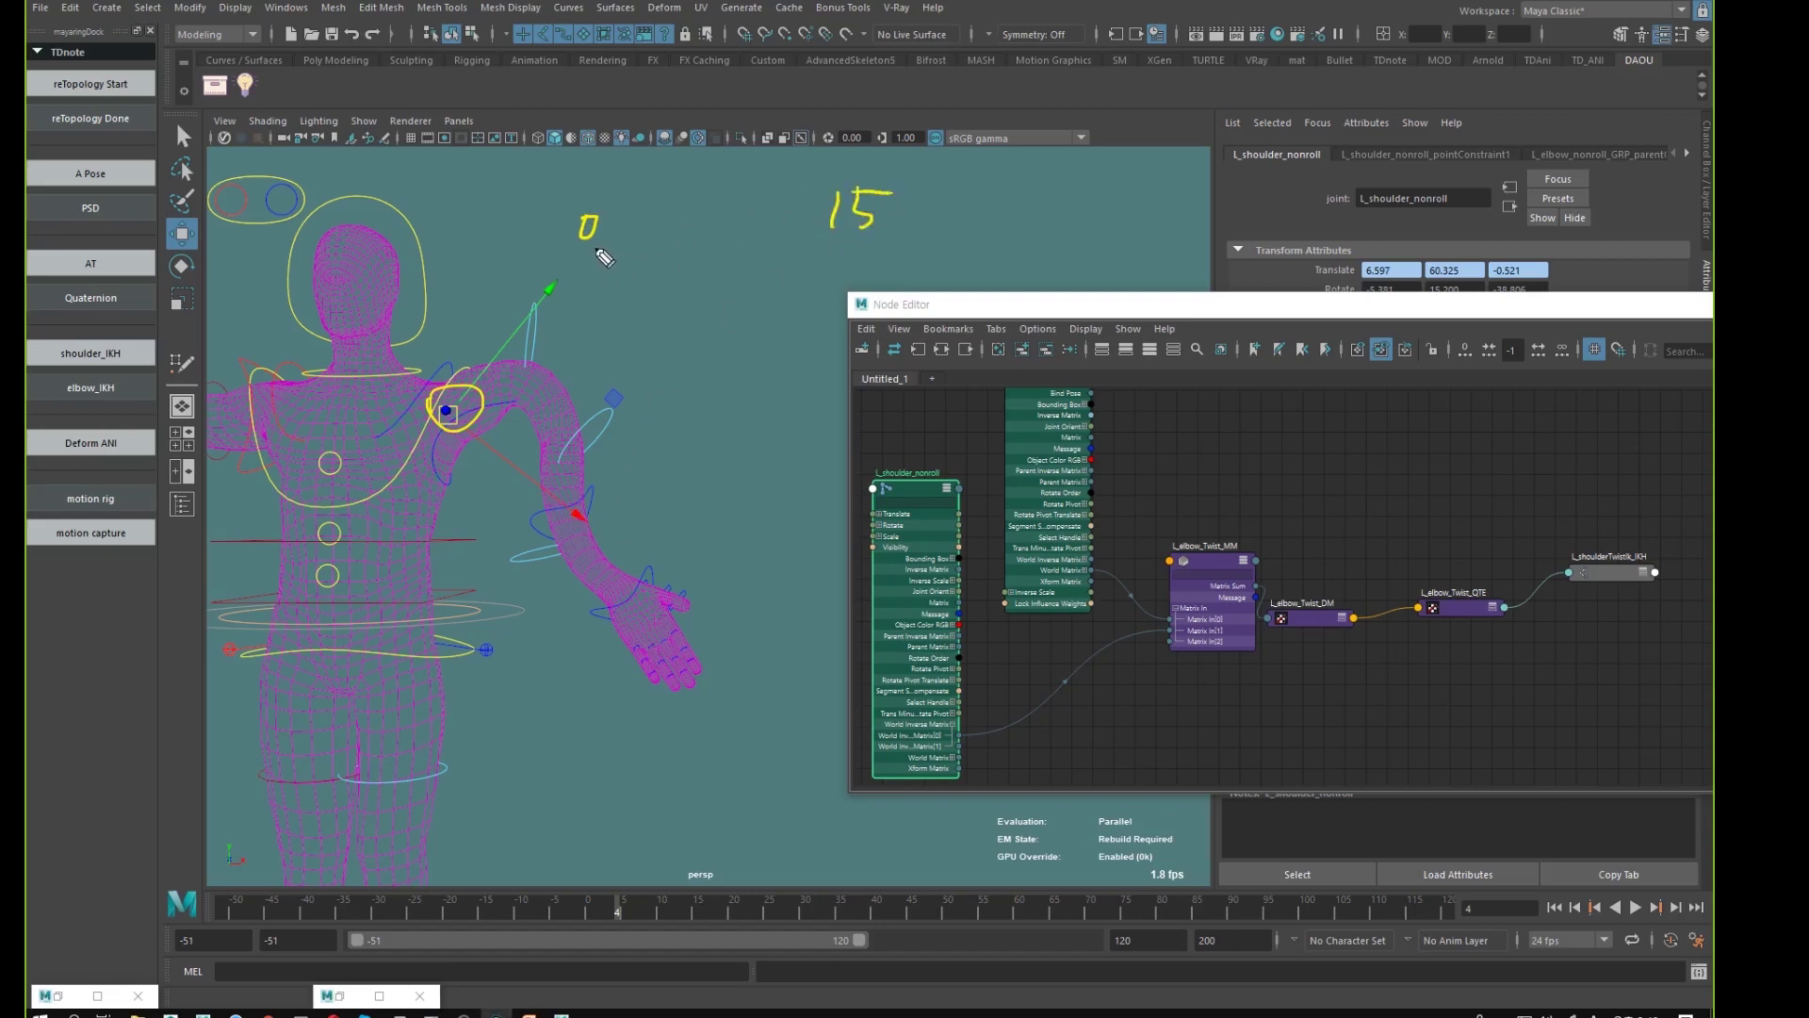
pyautogui.moveTo(562, 249); pyautogui.dragTo(601, 247)
pyautogui.moveTo(817, 243); pyautogui.dragTo(898, 242)
pyautogui.moveTo(690, 172); pyautogui.dragTo(689, 202)
pyautogui.moveTo(715, 171)
pyautogui.mouseDown()
pyautogui.moveTo(731, 186)
pyautogui.moveTo(714, 201)
pyautogui.mouseUp()
pyautogui.moveTo(716, 172); pyautogui.dragTo(752, 172)
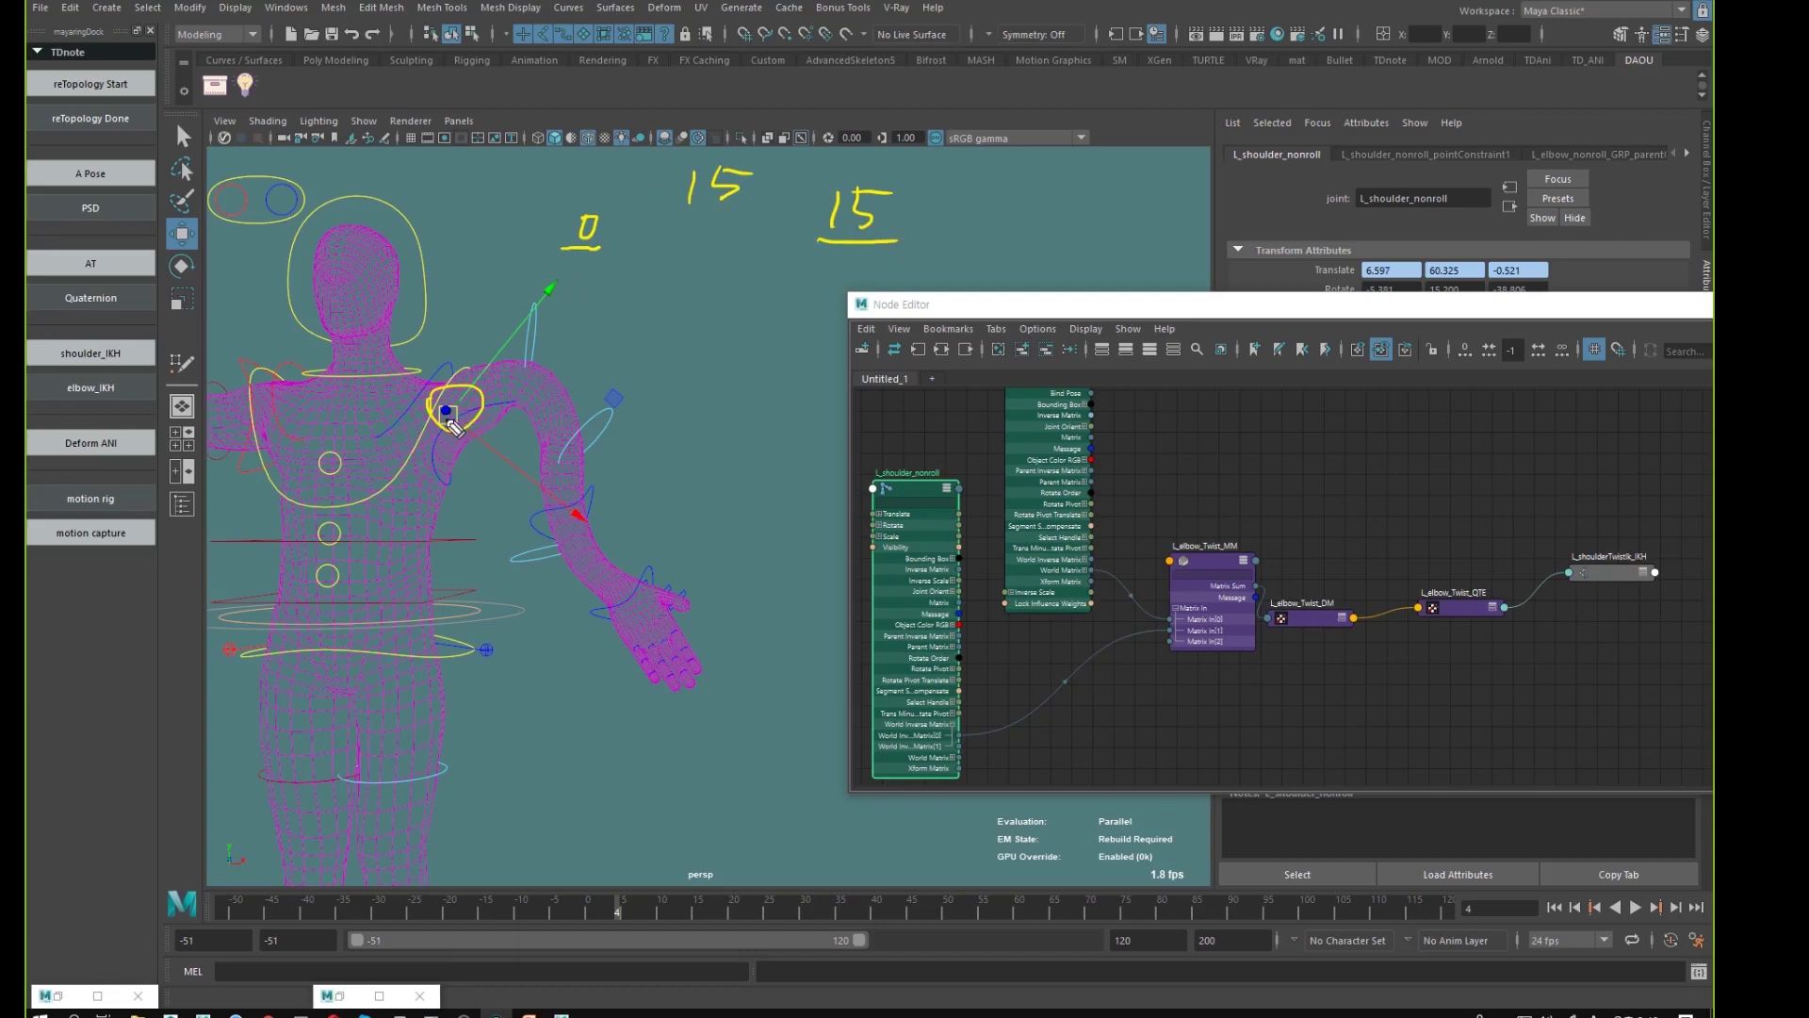
pyautogui.moveTo(455, 430); pyautogui.dragTo(439, 369)
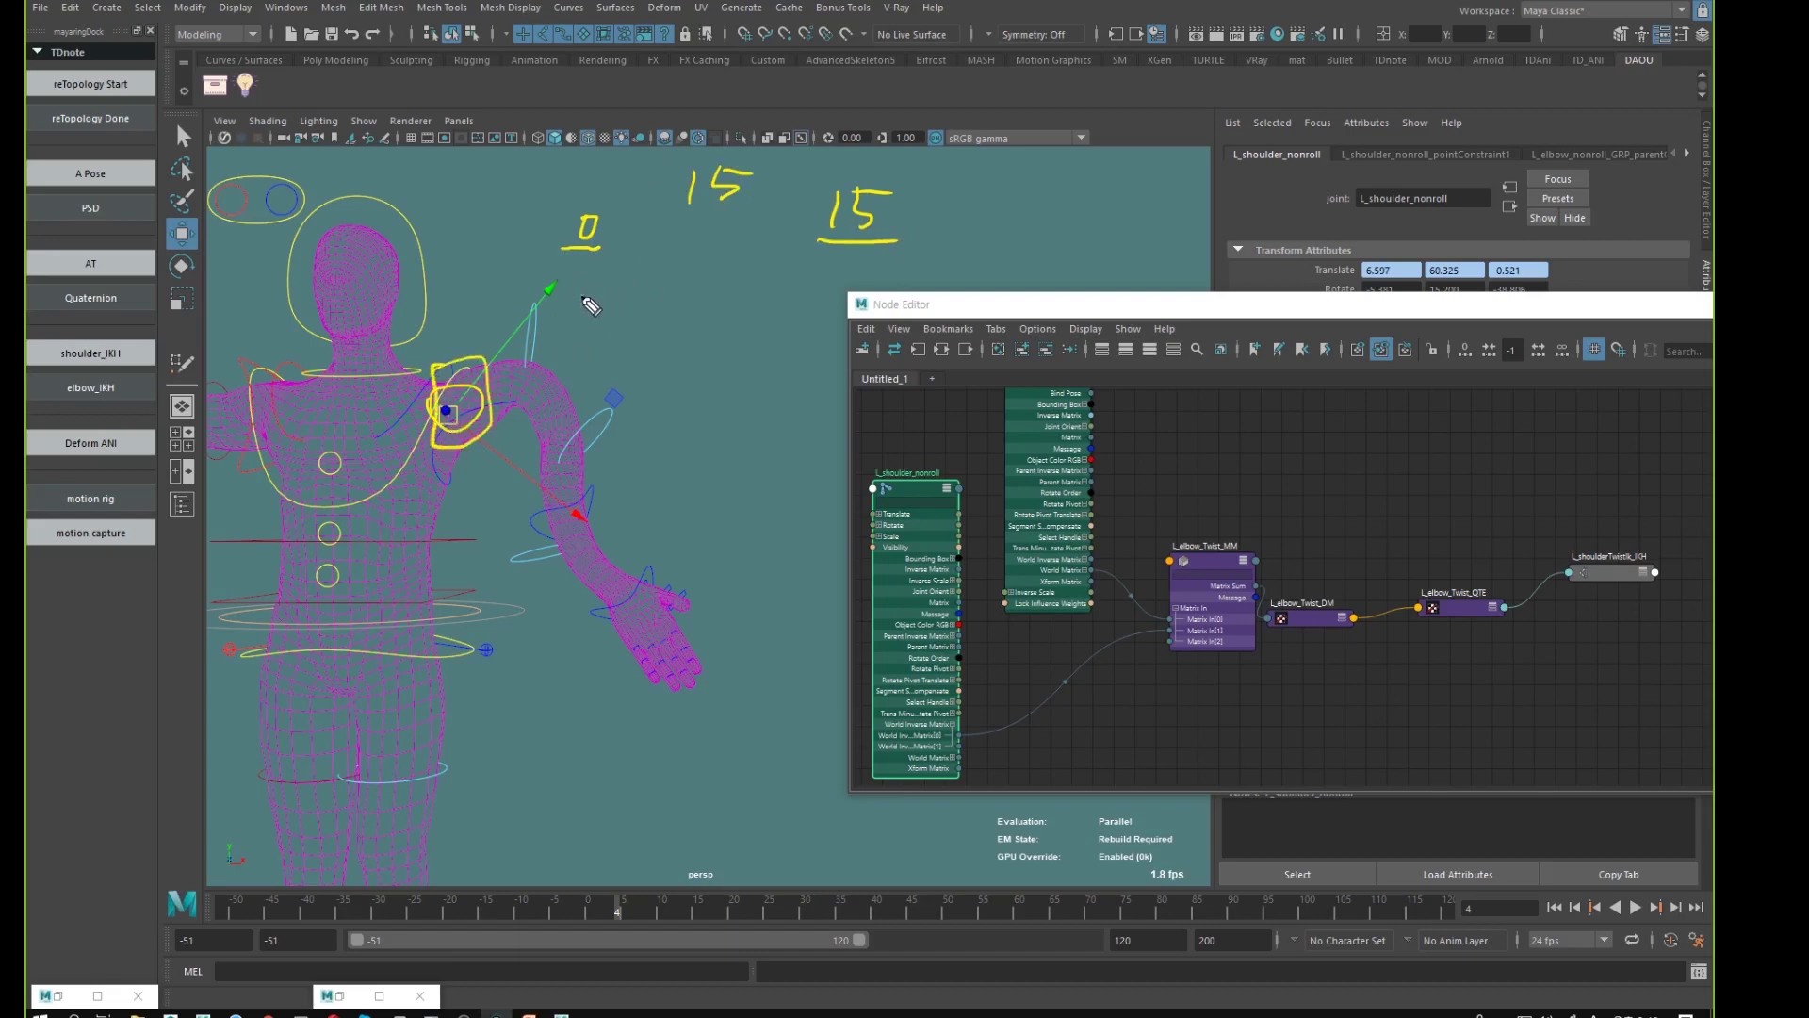
pyautogui.moveTo(580, 295)
pyautogui.mouseDown()
pyautogui.moveTo(579, 347)
pyautogui.moveTo(633, 308)
pyautogui.mouseUp()
pyautogui.moveTo(839, 292)
pyautogui.mouseDown()
pyautogui.moveTo(860, 311)
pyautogui.moveTo(837, 333)
pyautogui.moveTo(893, 303)
pyautogui.mouseUp()
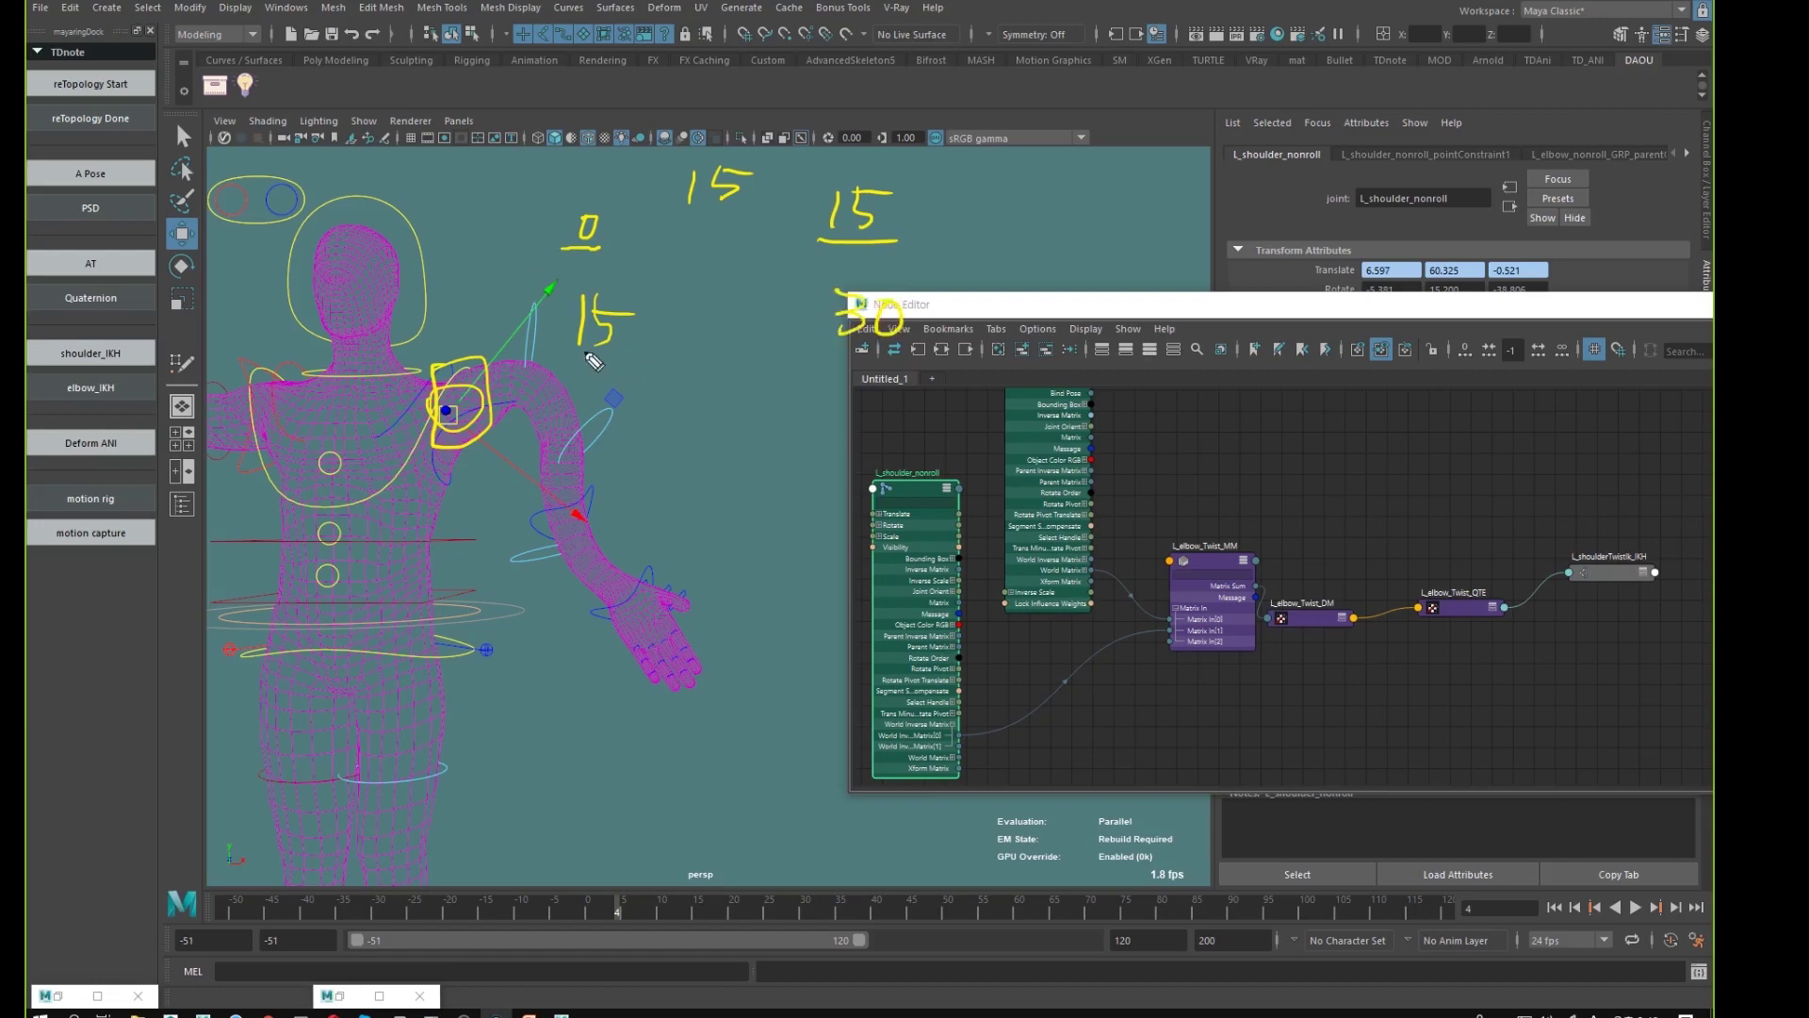
pyautogui.moveTo(534, 355)
pyautogui.mouseDown()
pyautogui.moveTo(890, 355)
pyautogui.moveTo(852, 339)
pyautogui.mouseUp()
pyautogui.moveTo(654, 315)
pyautogui.mouseDown()
pyautogui.moveTo(589, 358)
pyautogui.moveTo(650, 288)
pyautogui.mouseUp()
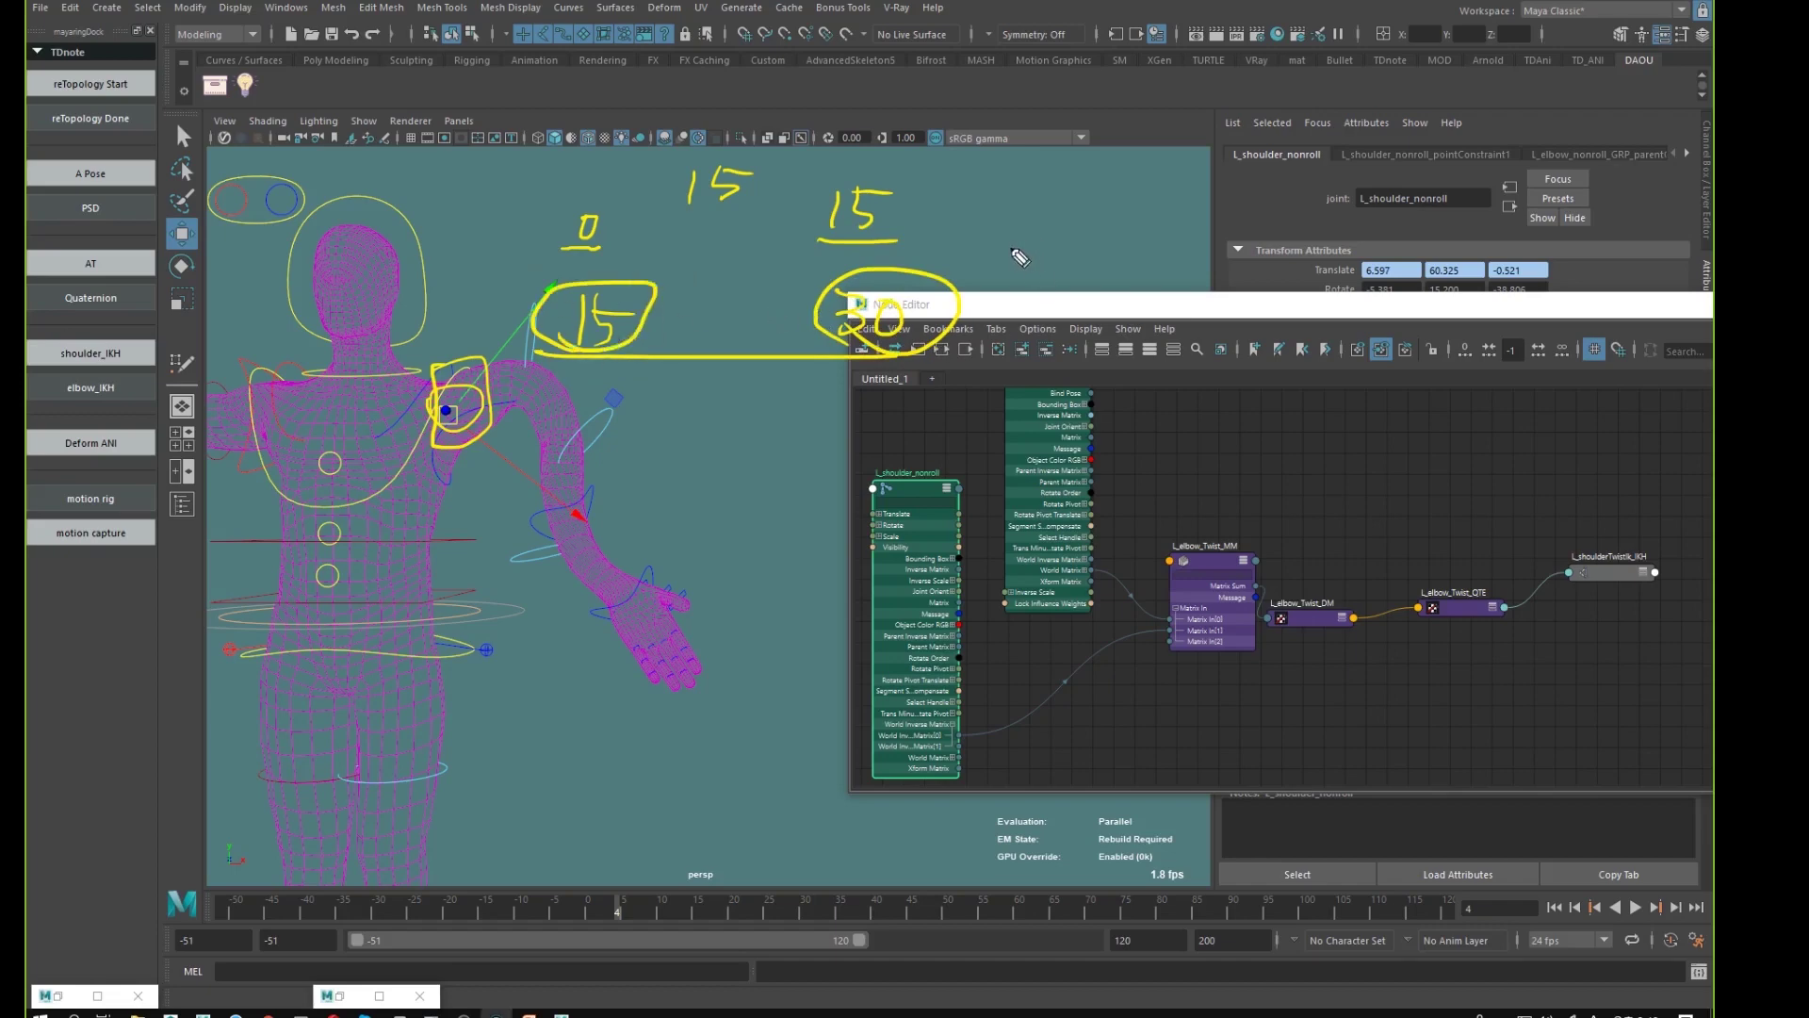
pyautogui.moveTo(1012, 241)
pyautogui.mouseDown()
pyautogui.moveTo(1008, 270)
pyautogui.moveTo(1024, 271)
pyautogui.moveTo(1072, 241)
pyautogui.moveTo(1052, 215)
pyautogui.moveTo(1018, 275)
pyautogui.mouseUp()
pyautogui.moveTo(611, 243)
pyautogui.mouseDown()
pyautogui.moveTo(592, 258)
pyautogui.moveTo(563, 247)
pyautogui.moveTo(577, 232)
pyautogui.mouseUp()
pyautogui.moveTo(828, 235); pyautogui.dragTo(812, 243)
pyautogui.moveTo(596, 349)
pyautogui.mouseDown()
pyautogui.moveTo(544, 321)
pyautogui.moveTo(603, 351)
pyautogui.mouseUp()
pyautogui.moveTo(1093, 222)
pyautogui.mouseDown()
pyautogui.moveTo(1026, 283)
pyautogui.moveTo(1111, 231)
pyautogui.moveTo(1018, 275)
pyautogui.moveTo(1121, 231)
pyautogui.moveTo(1108, 240)
pyautogui.mouseUp()
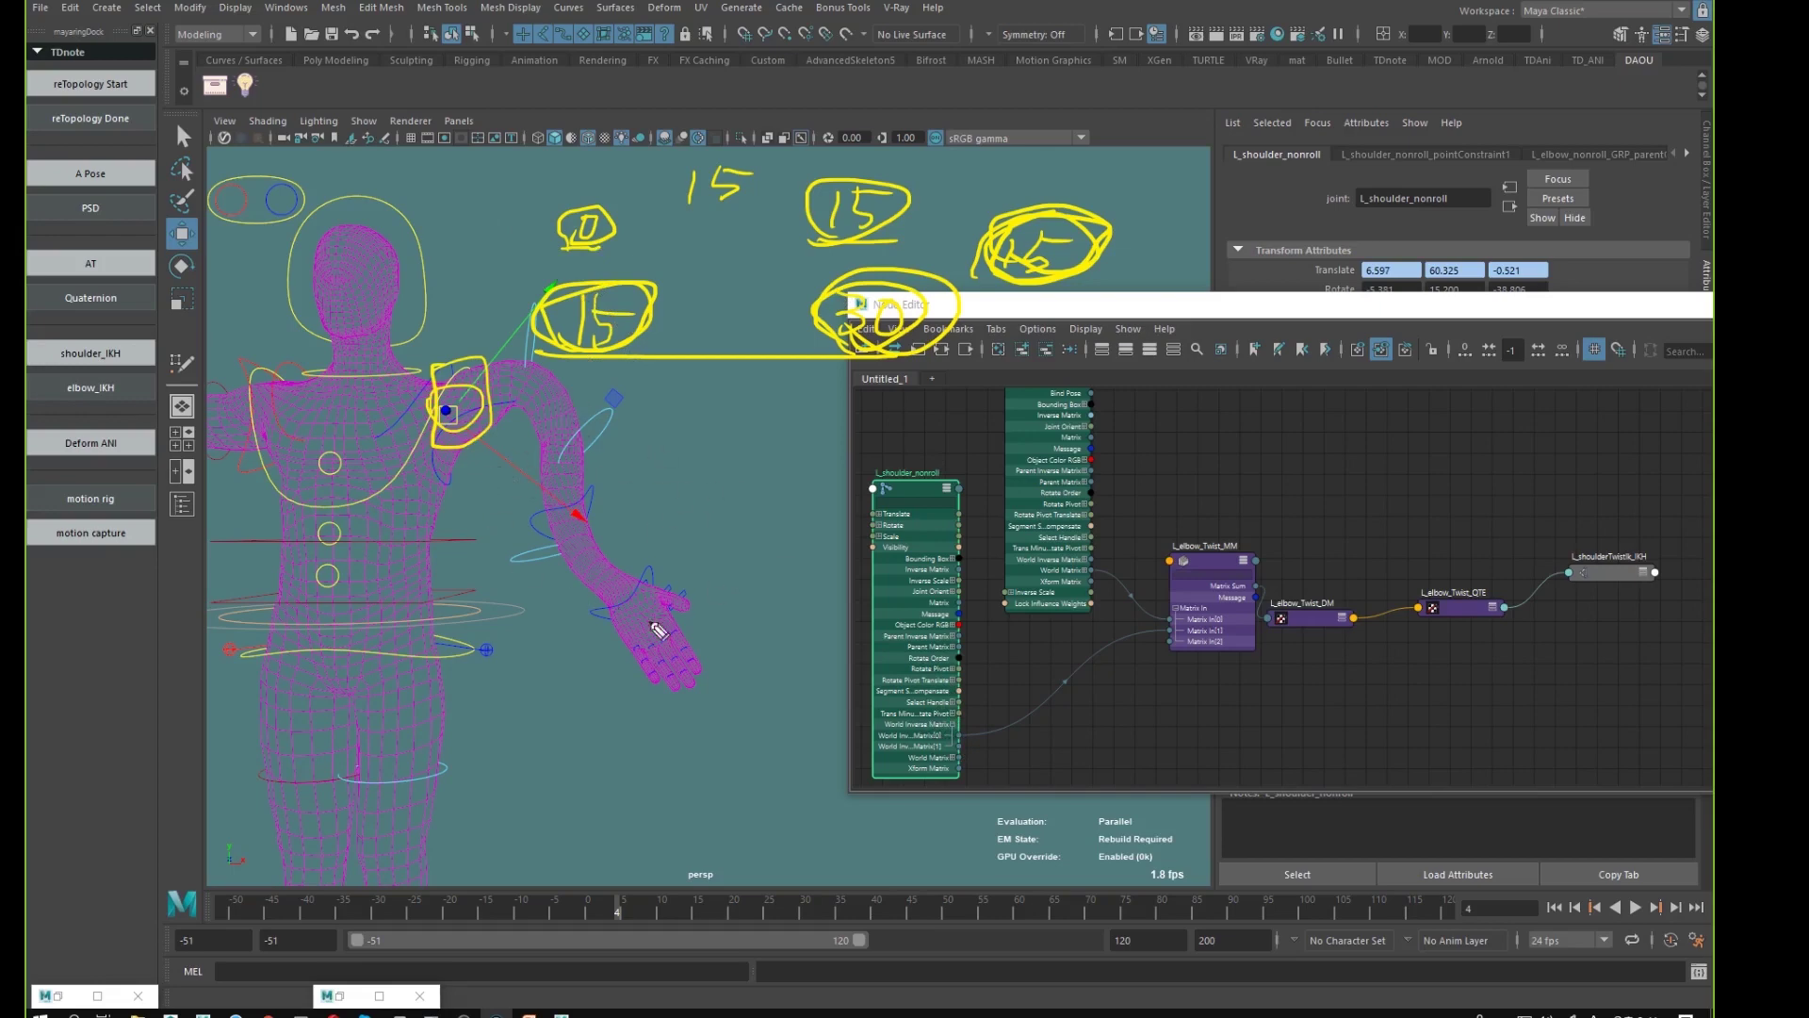
pyautogui.moveTo(555, 656)
pyautogui.mouseDown()
pyautogui.moveTo(551, 720)
pyautogui.moveTo(614, 737)
pyautogui.moveTo(651, 672)
pyautogui.mouseUp()
pyautogui.moveTo(419, 780)
pyautogui.mouseDown()
pyautogui.moveTo(390, 789)
pyautogui.moveTo(428, 782)
pyautogui.mouseUp()
pyautogui.moveTo(578, 723)
pyautogui.mouseDown()
pyautogui.moveTo(450, 787)
pyautogui.moveTo(472, 791)
pyautogui.moveTo(461, 812)
pyautogui.mouseUp()
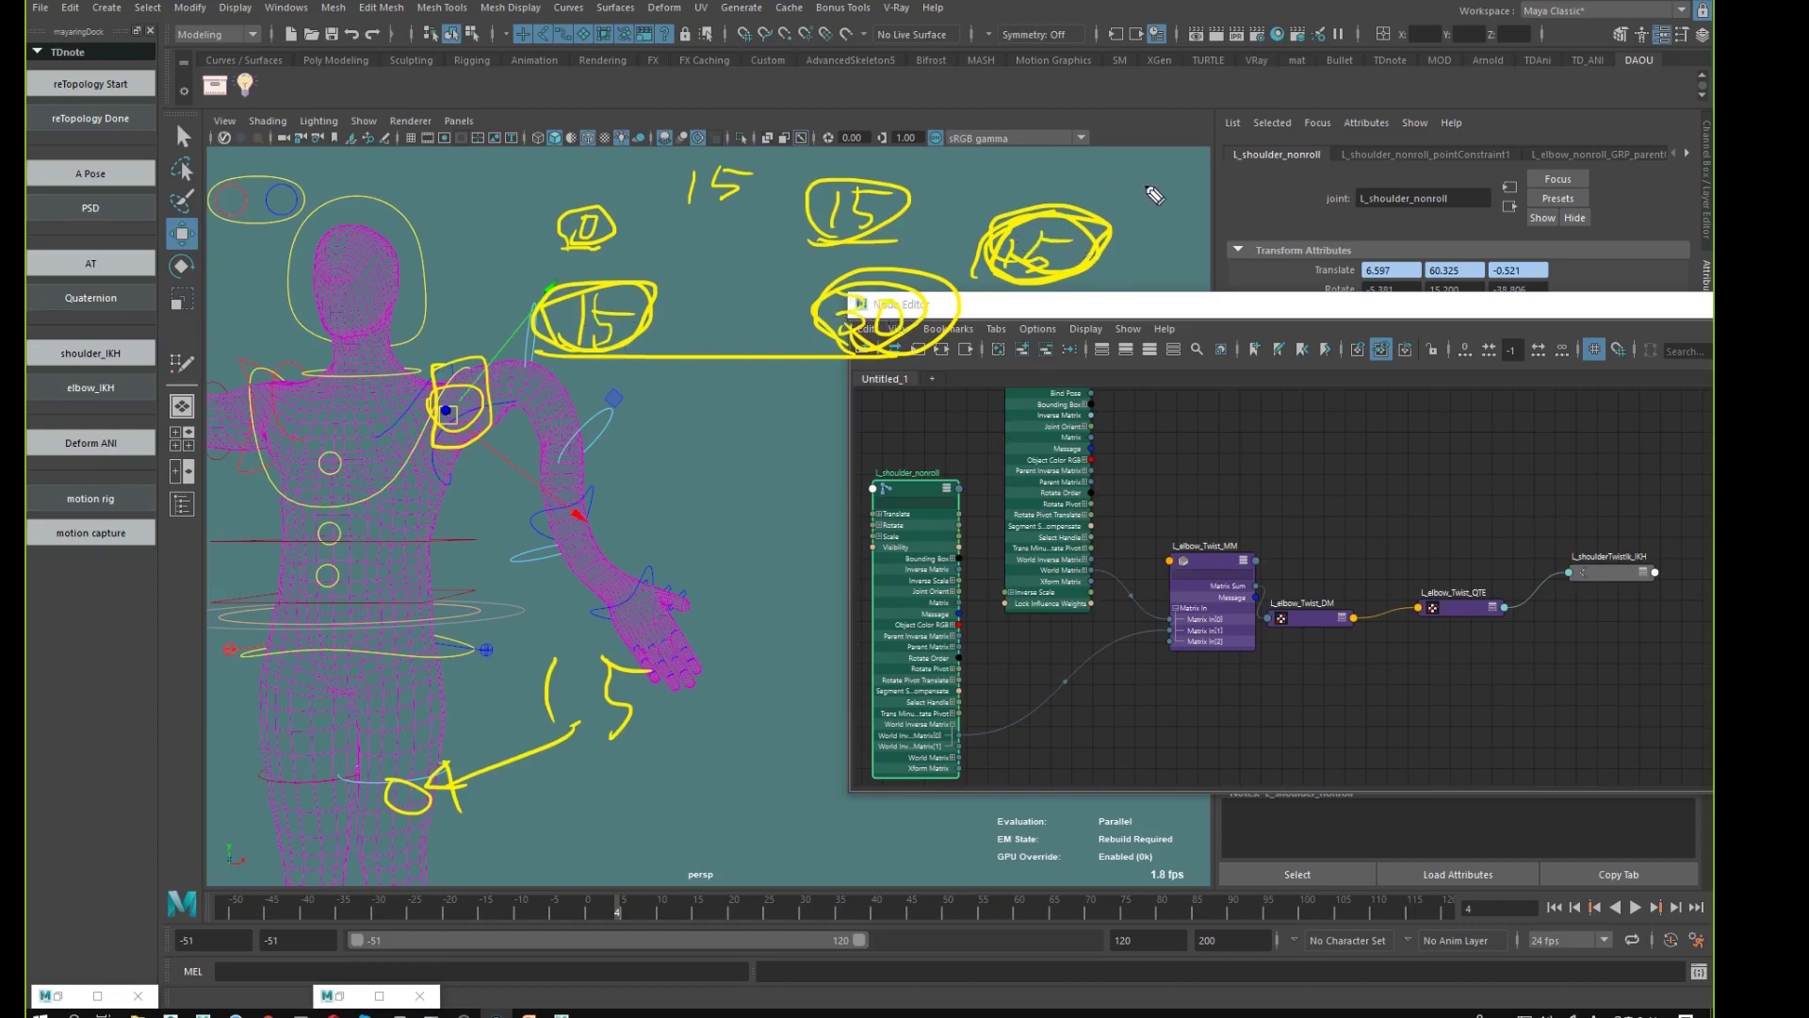
pyautogui.moveTo(1138, 206)
pyautogui.mouseDown()
pyautogui.moveTo(1143, 235)
pyautogui.moveTo(1169, 231)
pyautogui.mouseUp()
pyautogui.moveTo(1169, 189); pyautogui.dragTo(1222, 188)
pyautogui.press('Escape')
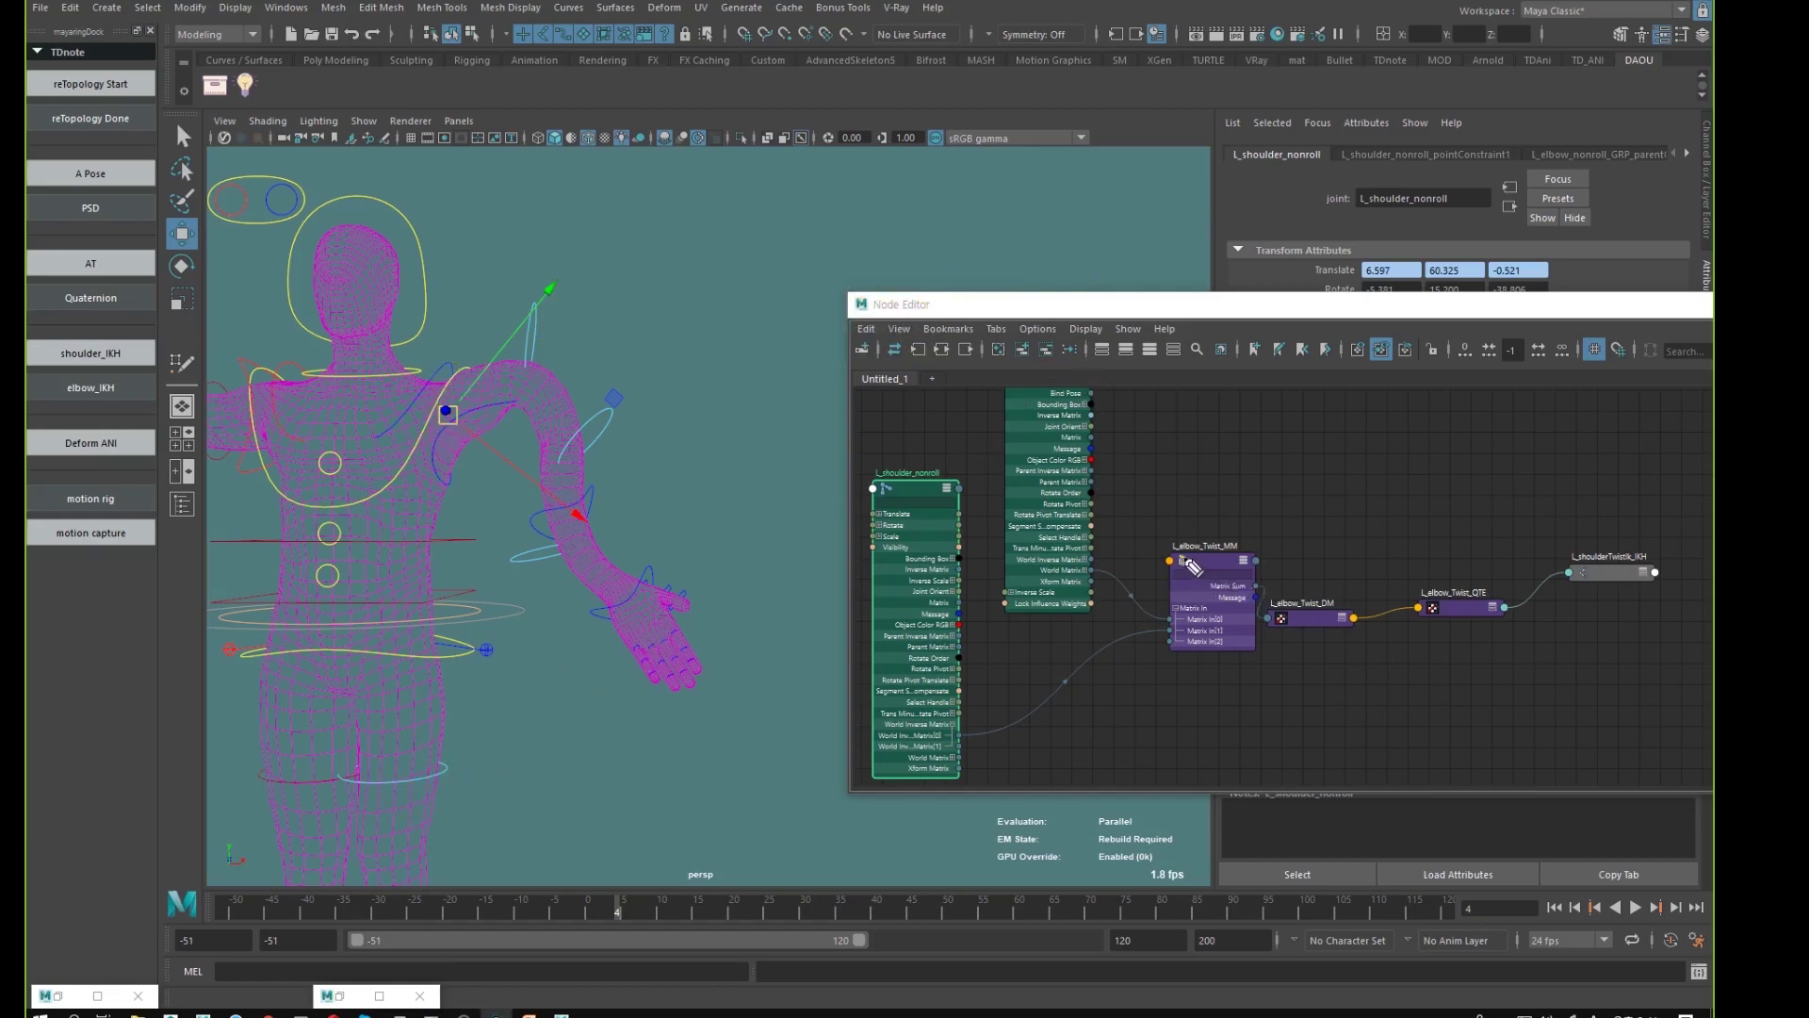
pyautogui.moveTo(1190, 563); pyautogui.dragTo(1228, 541)
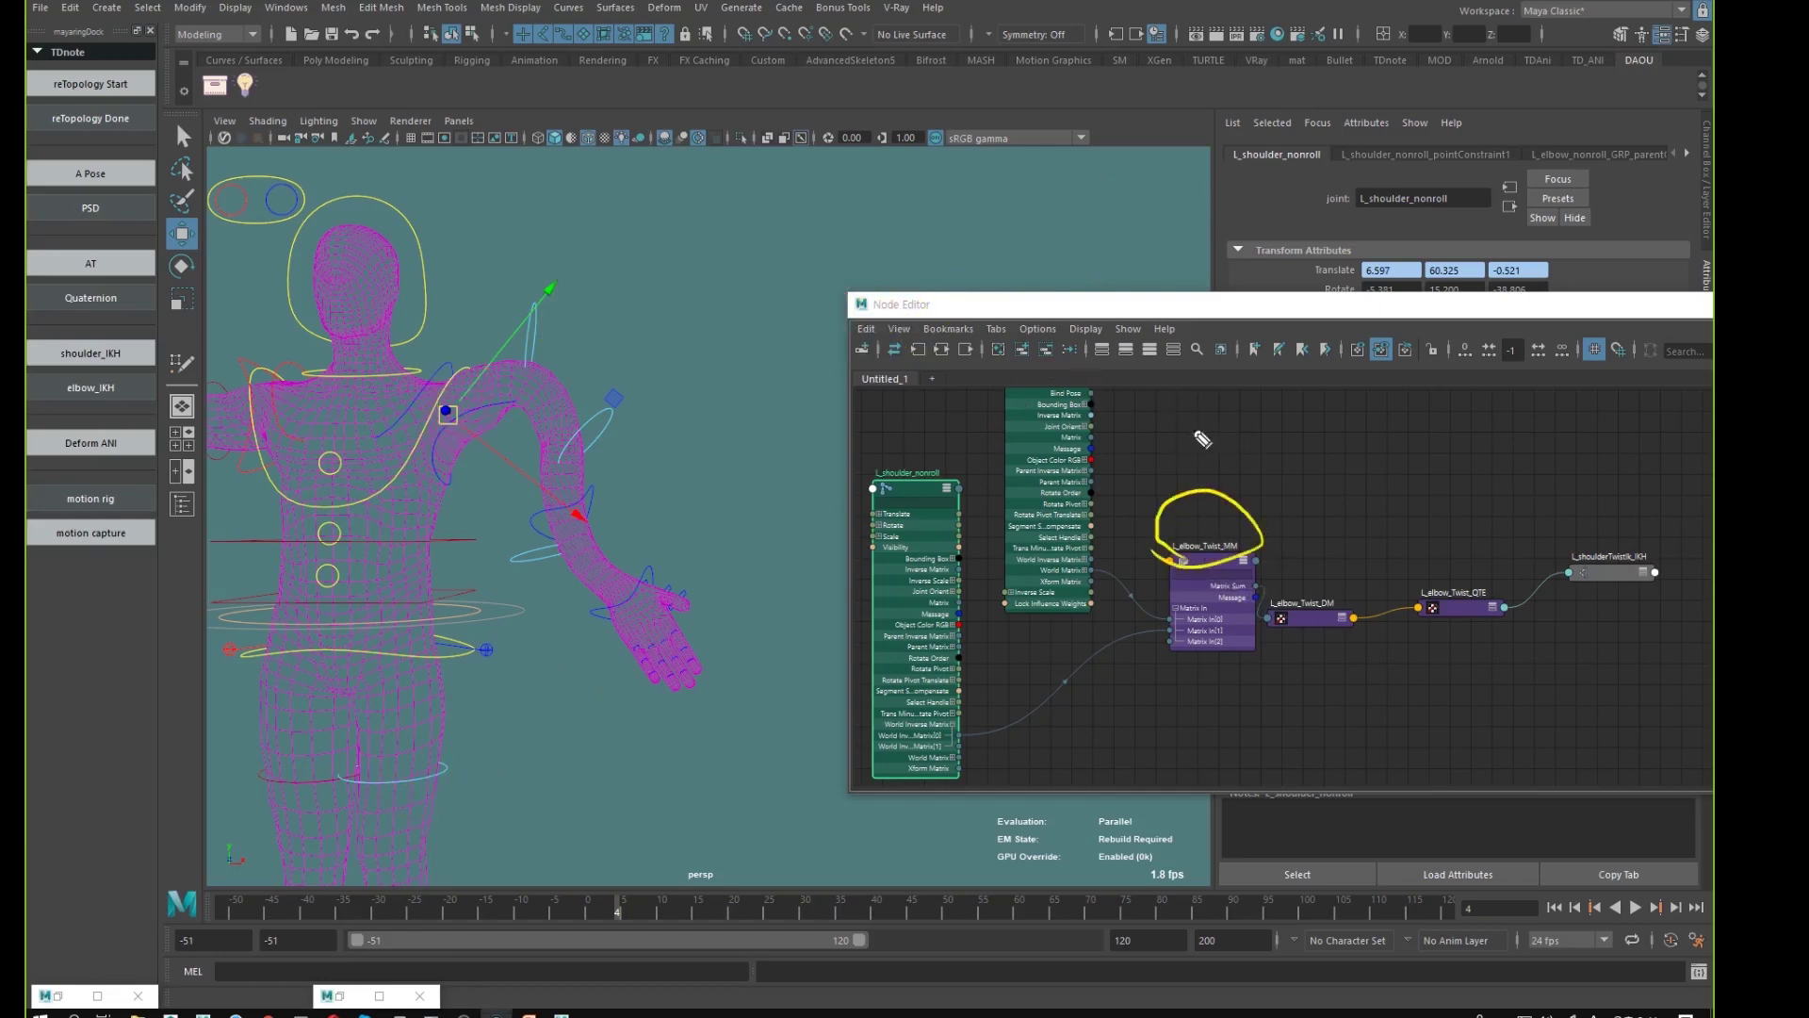
pyautogui.moveTo(1176, 423); pyautogui.dragTo(1174, 460)
pyautogui.moveTo(464, 271); pyautogui.dragTo(460, 273)
pyautogui.moveTo(747, 251)
pyautogui.mouseDown()
pyautogui.moveTo(742, 289)
pyautogui.moveTo(772, 245)
pyautogui.mouseUp()
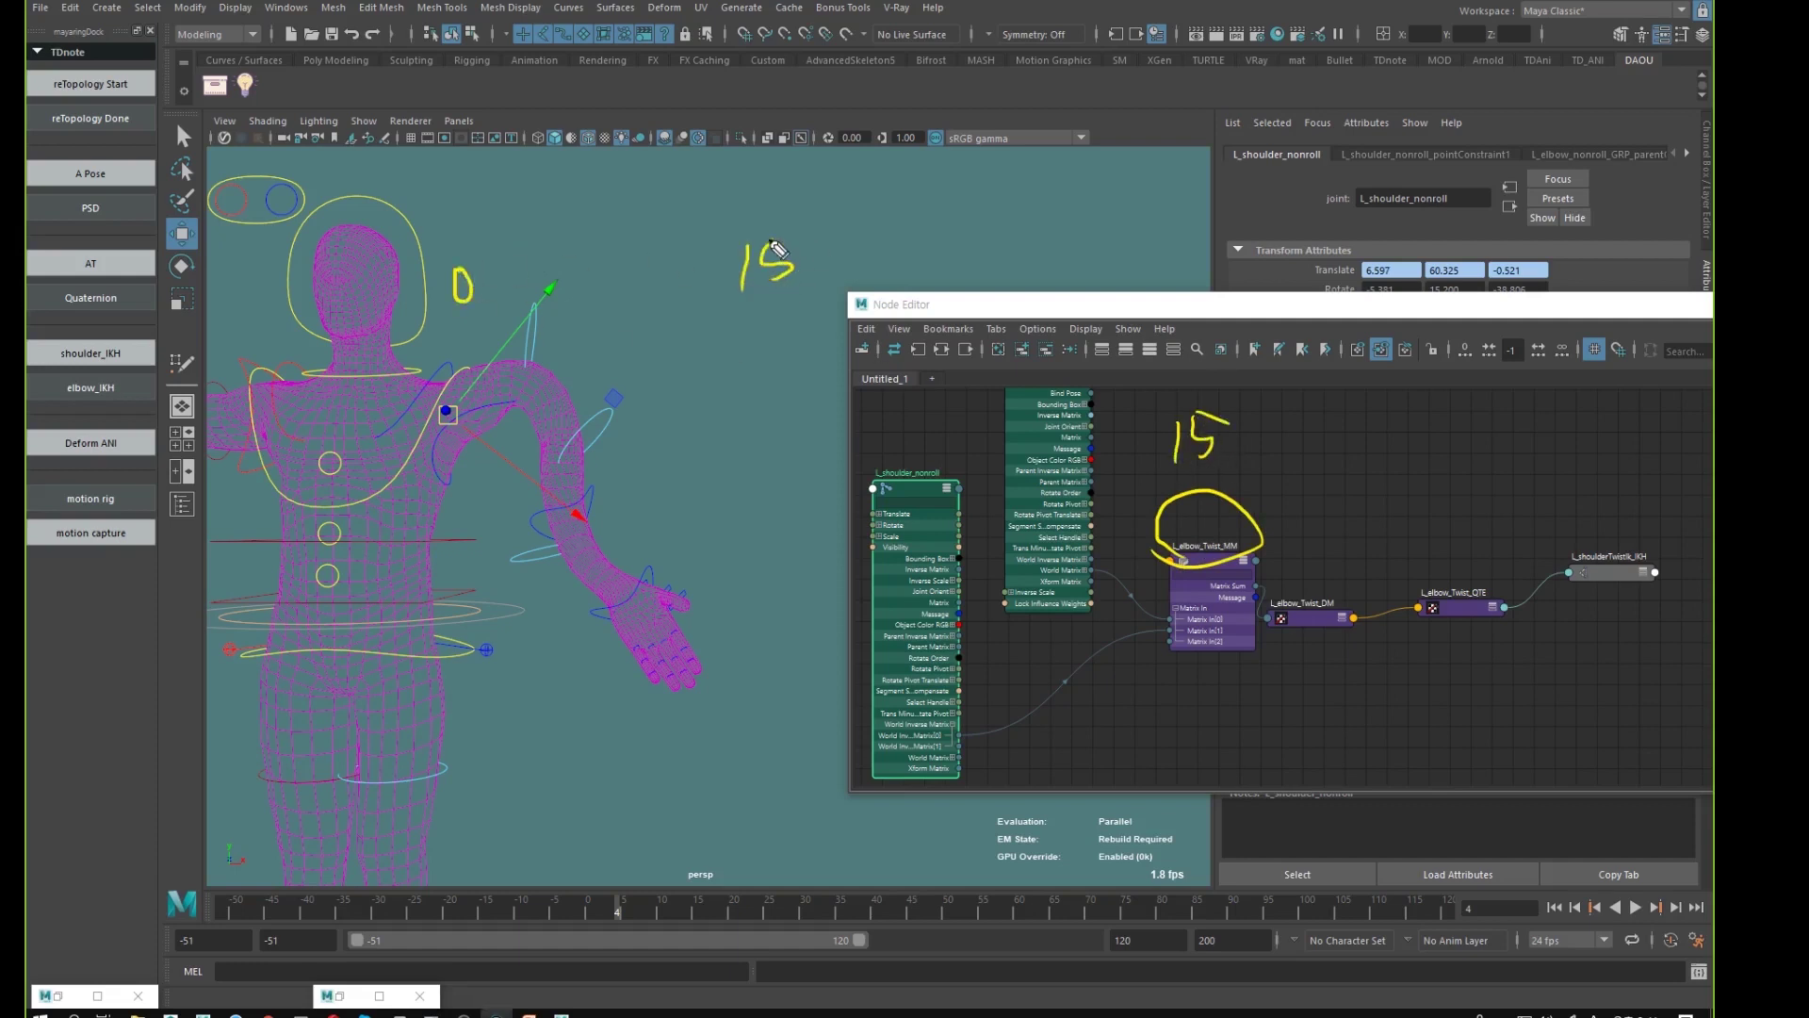
pyautogui.moveTo(1196, 485)
pyautogui.mouseDown()
pyautogui.moveTo(1206, 403)
pyautogui.moveTo(1166, 468)
pyautogui.moveTo(1243, 466)
pyautogui.moveTo(1215, 414)
pyautogui.moveTo(1166, 474)
pyautogui.moveTo(1252, 444)
pyautogui.mouseUp()
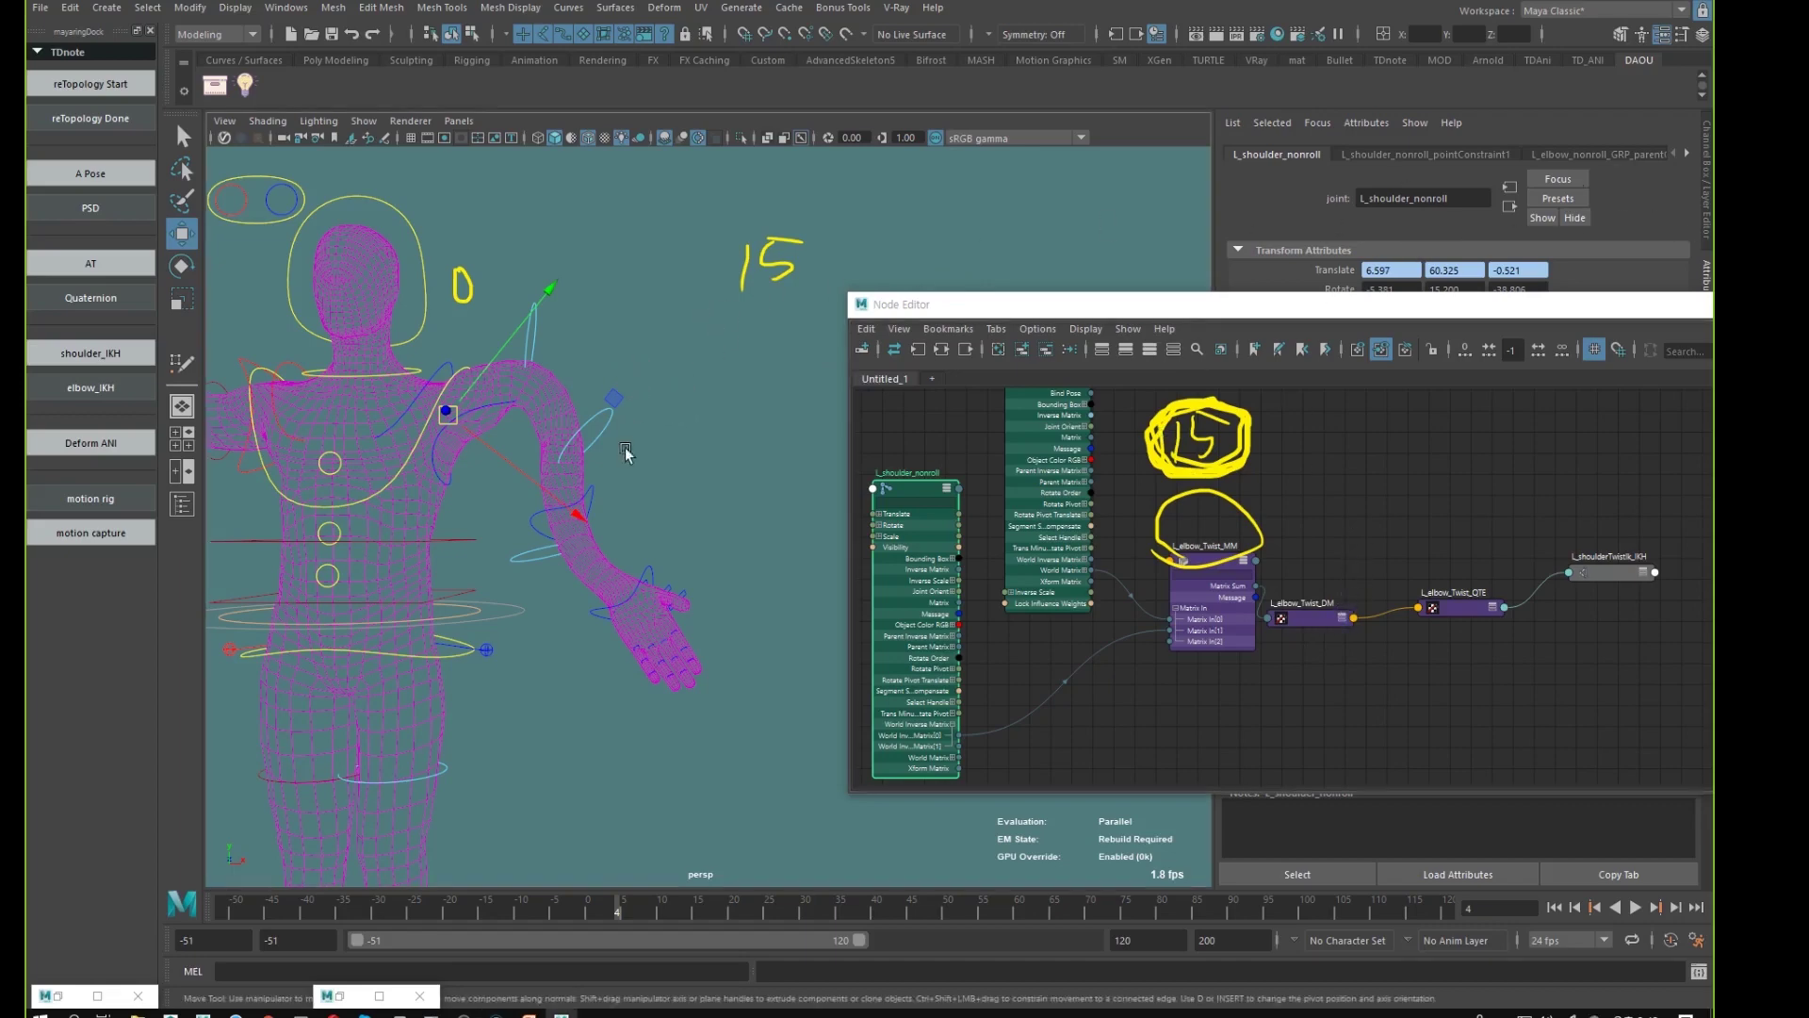
# - Select the left elbow FK control on the arm and show its rotation values in the Channel Box
pyautogui.click(543, 526)
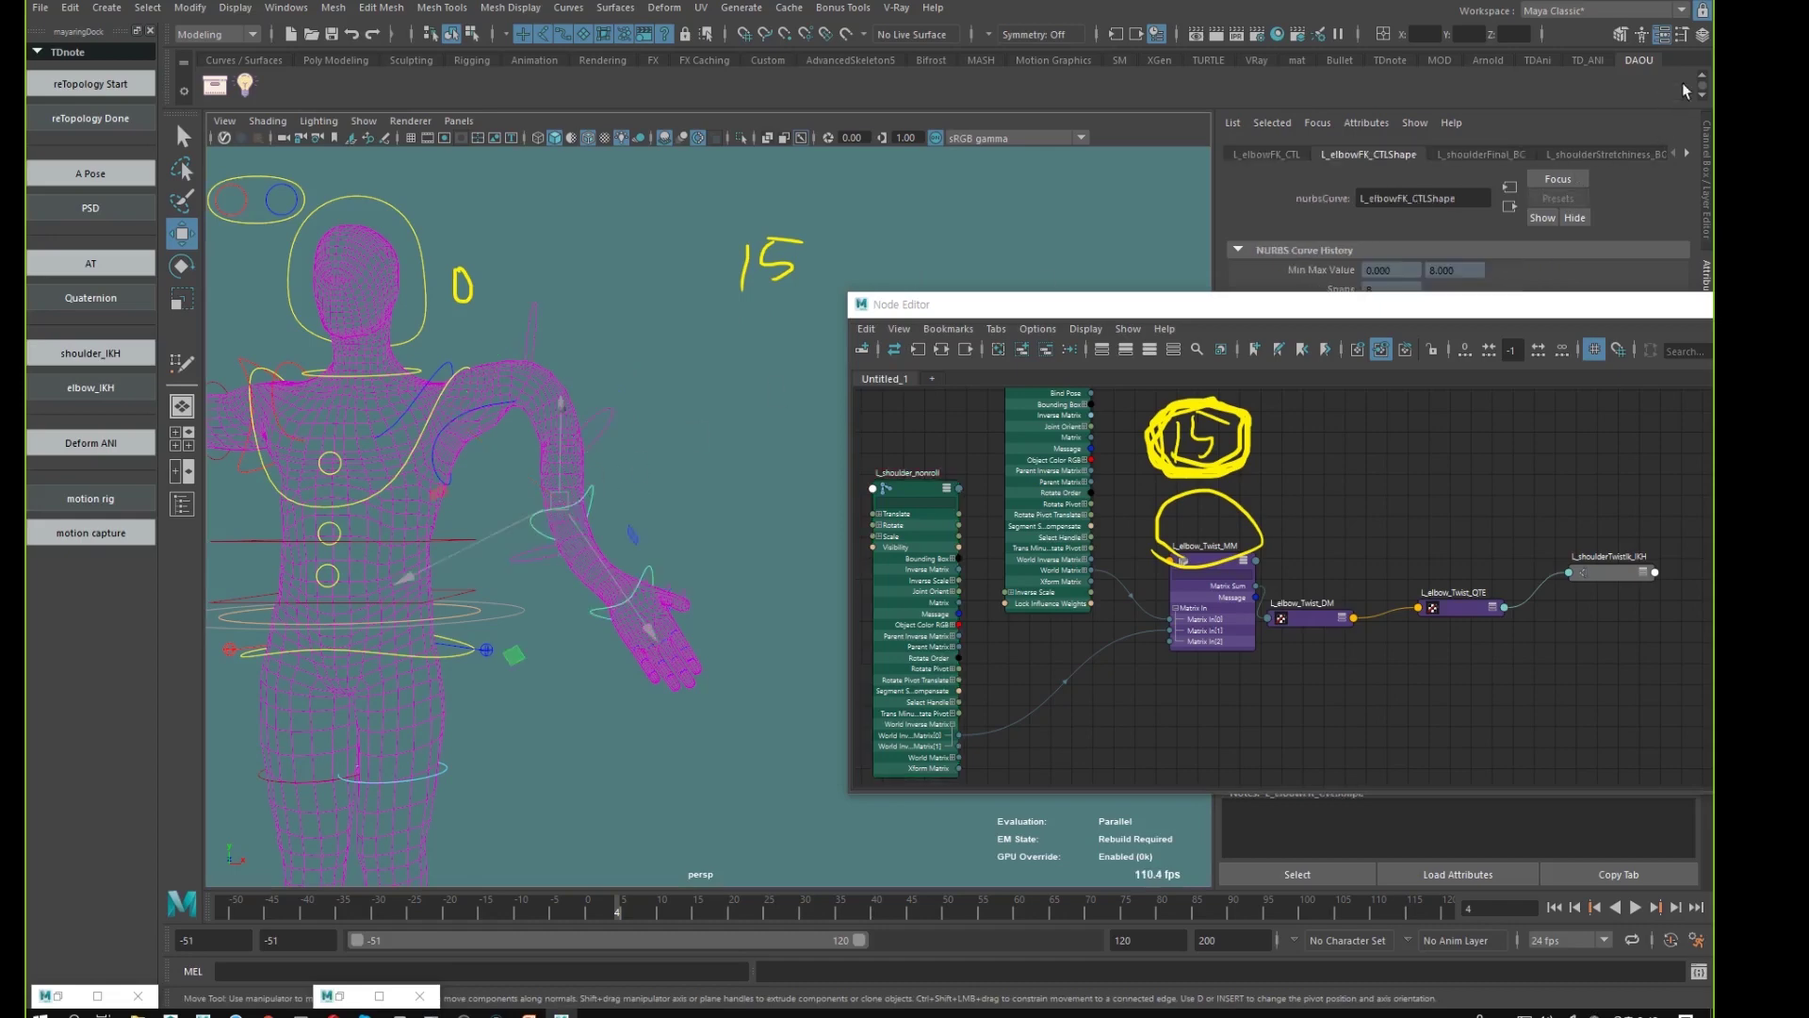
pyautogui.click(1702, 36)
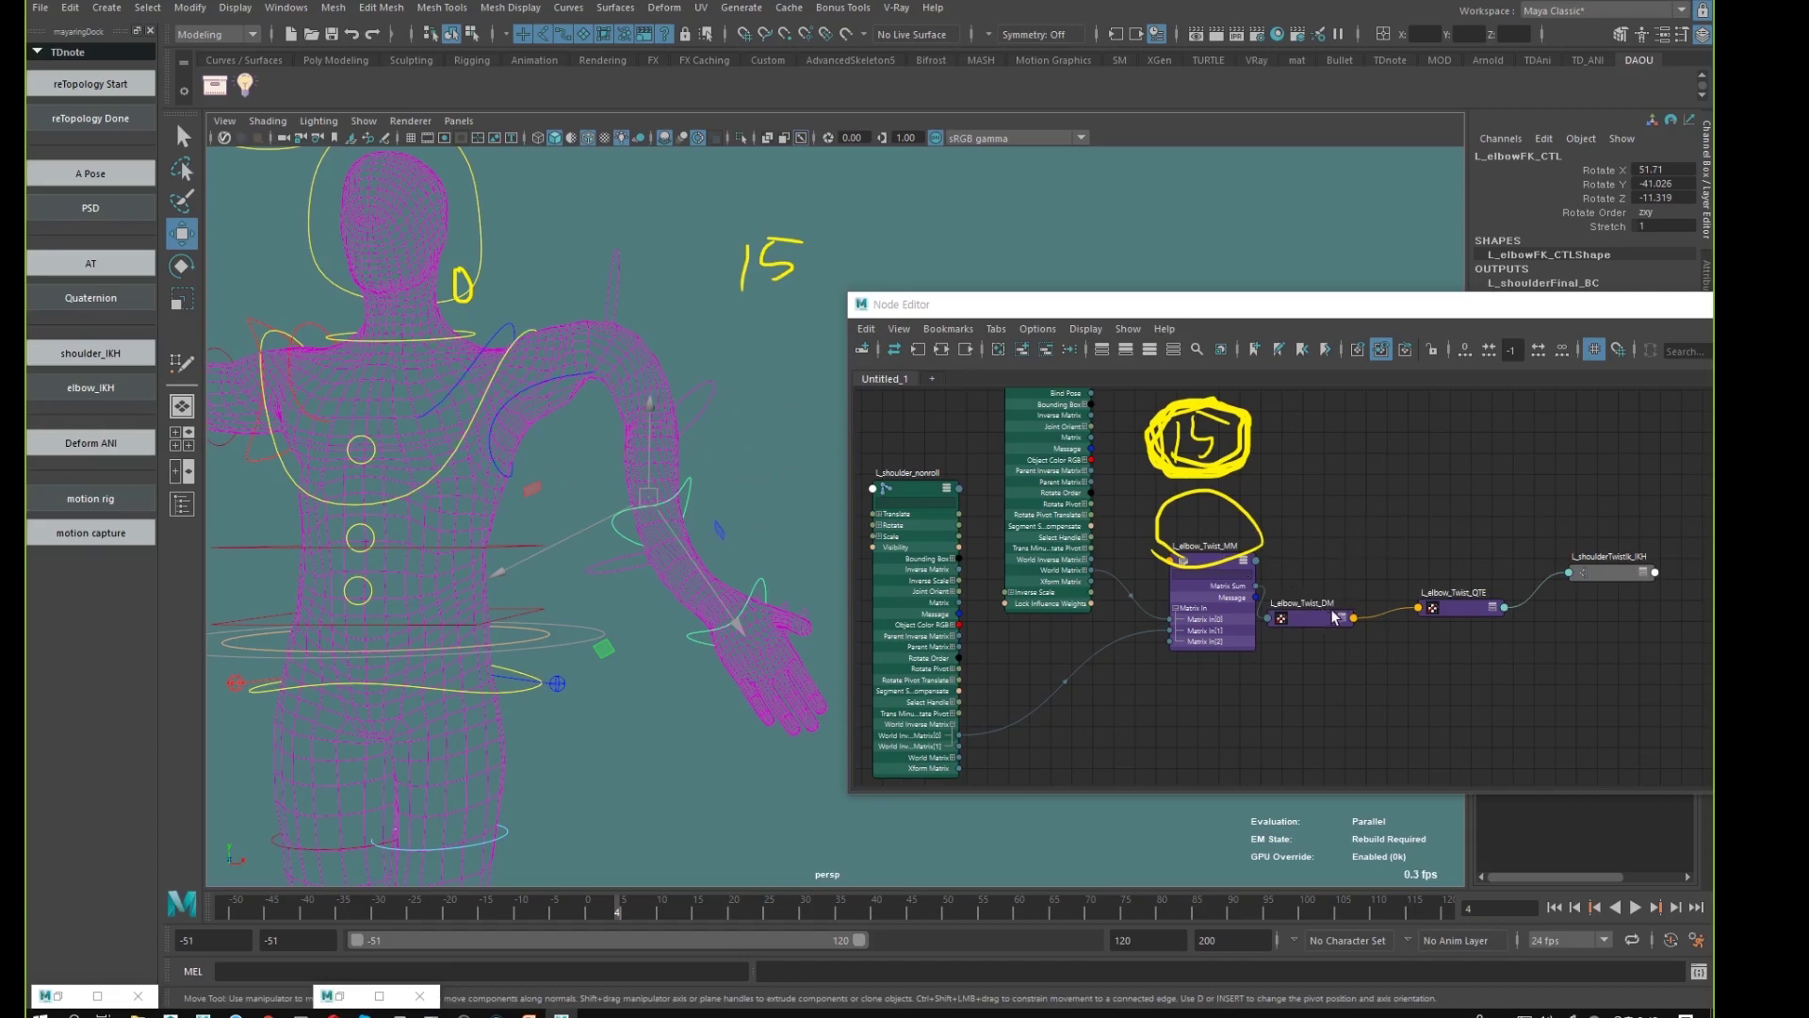
# - Expand L_elbow_Twist_DM to list its attributes, show it in the Attribute Editor, and place the node beside L_elbow_Twist_MM
pyautogui.moveTo(1316, 624); pyautogui.dragTo(1323, 569)
pyautogui.press('3')
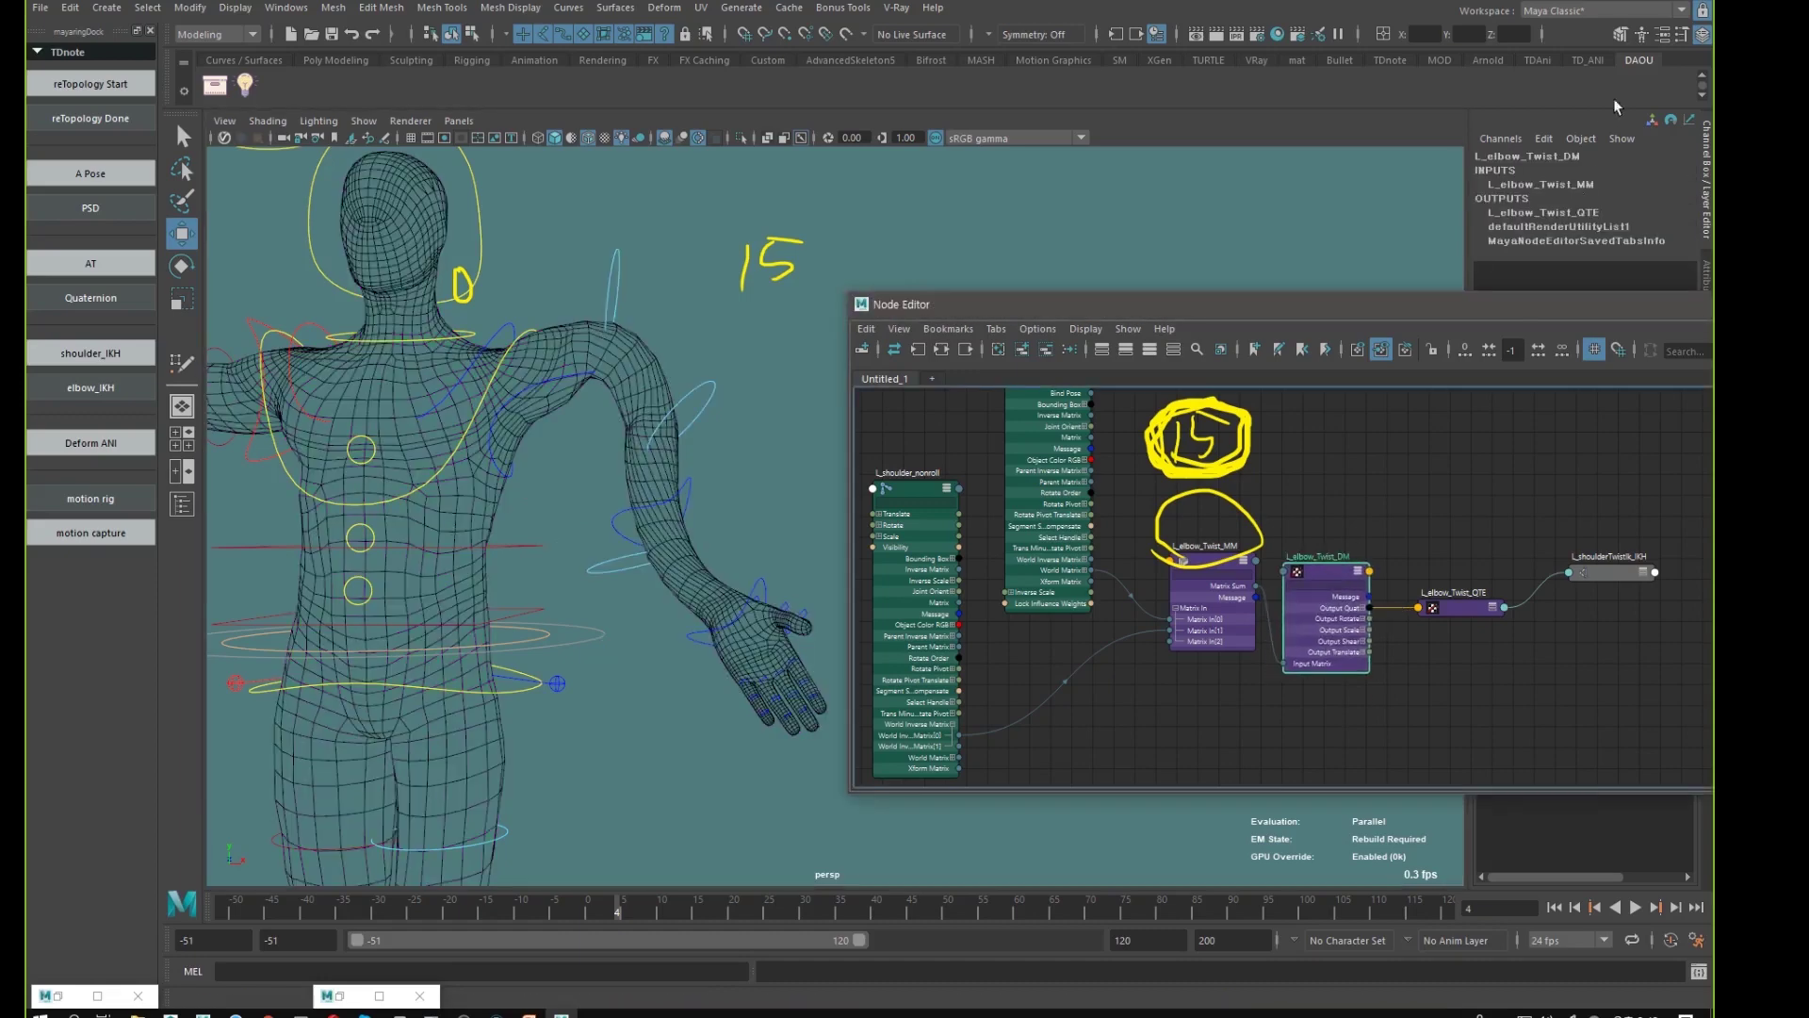
pyautogui.click(1662, 34)
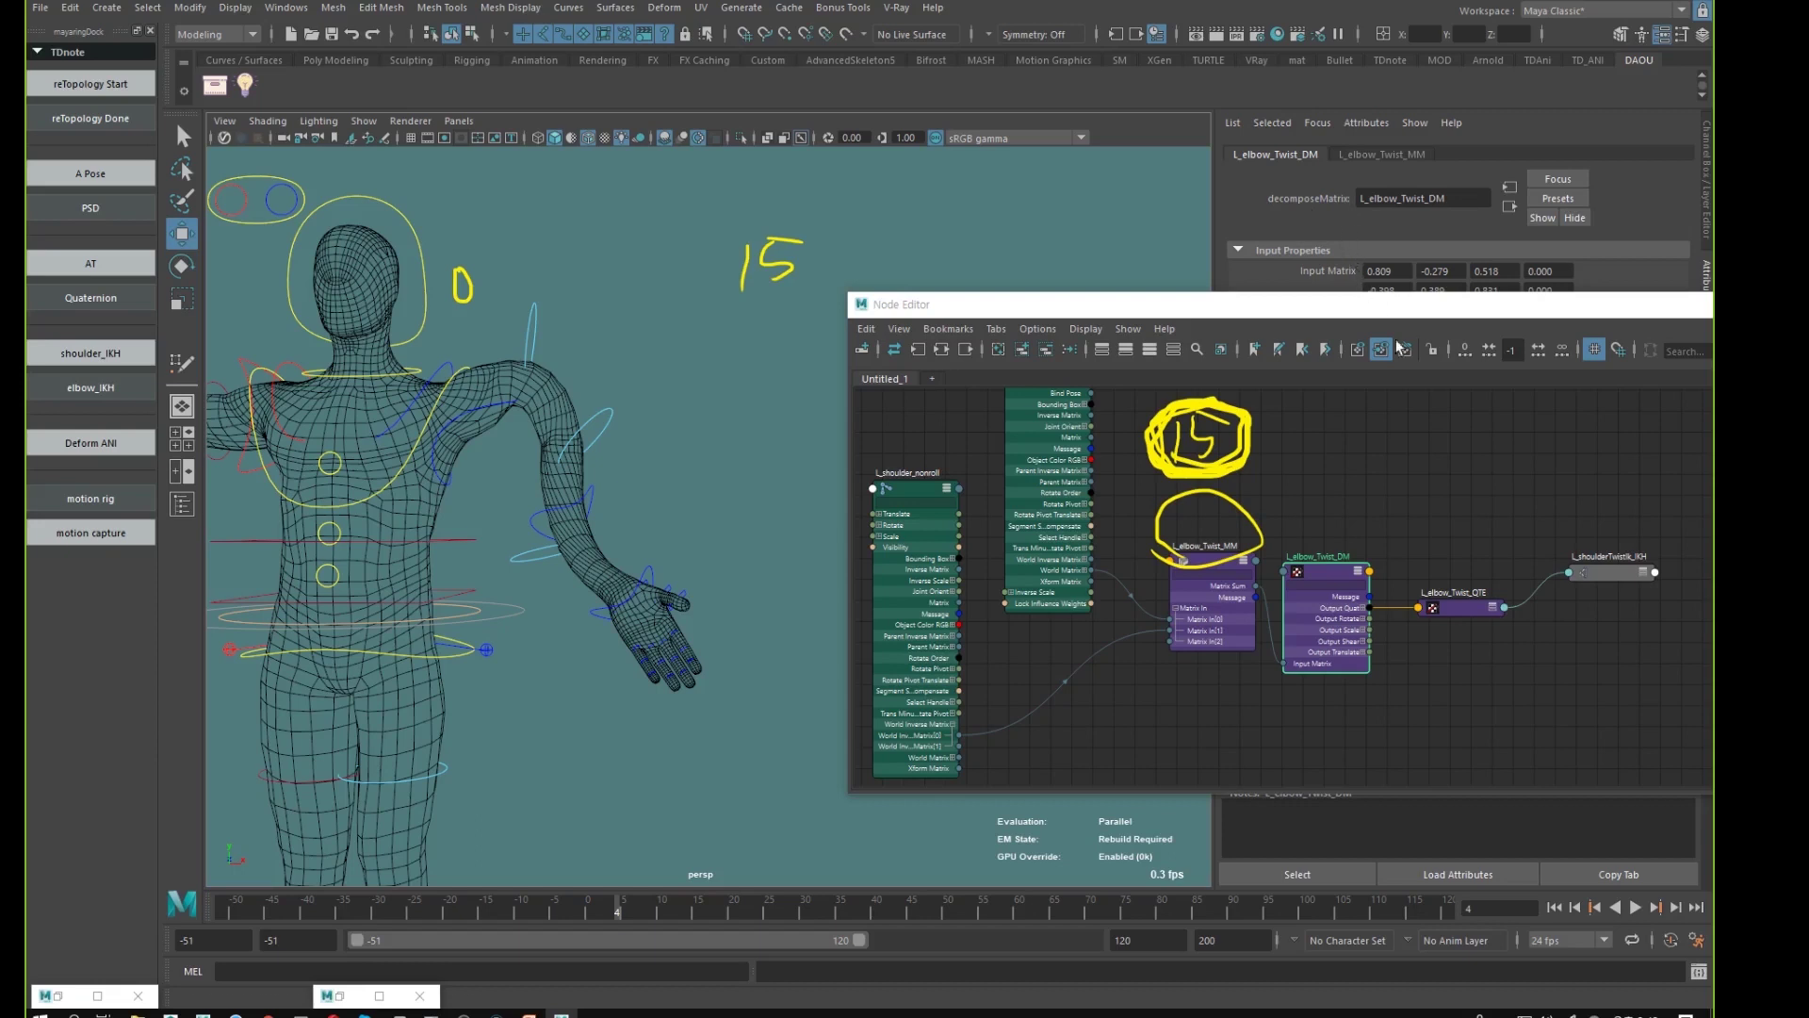
pyautogui.moveTo(1373, 311); pyautogui.dragTo(1330, 358)
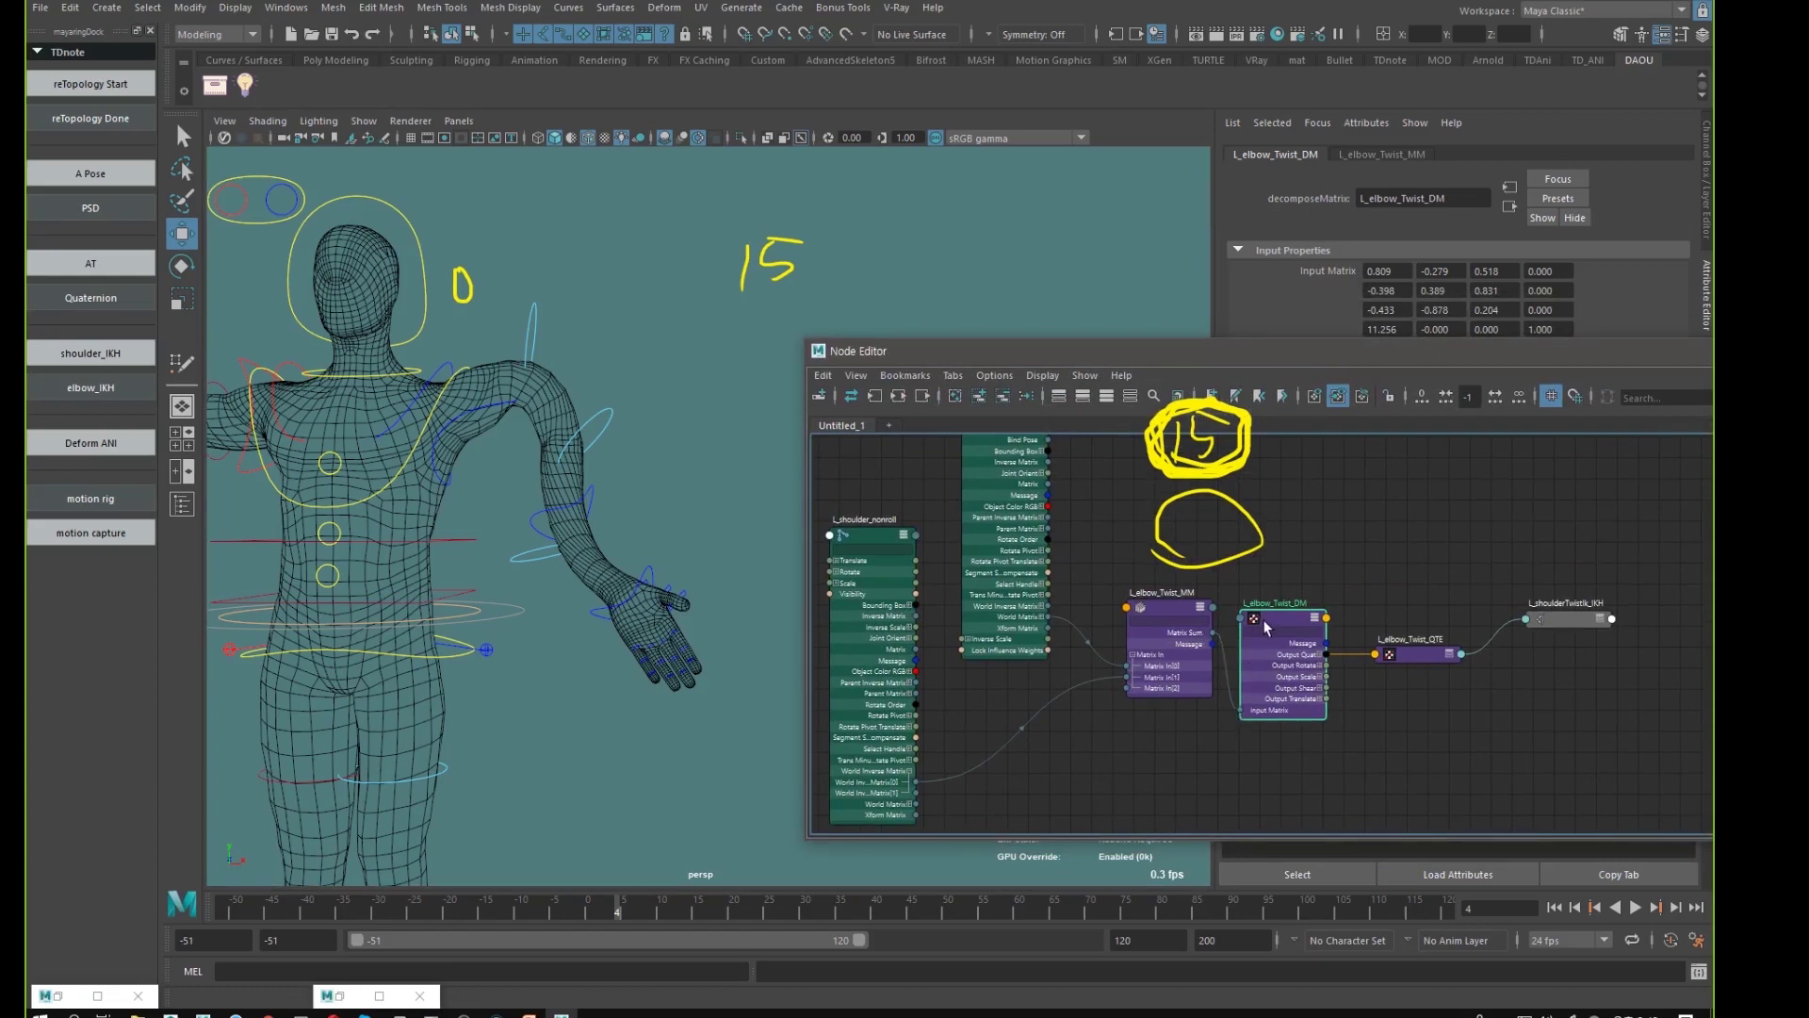
pyautogui.moveTo(1266, 618); pyautogui.dragTo(1252, 614)
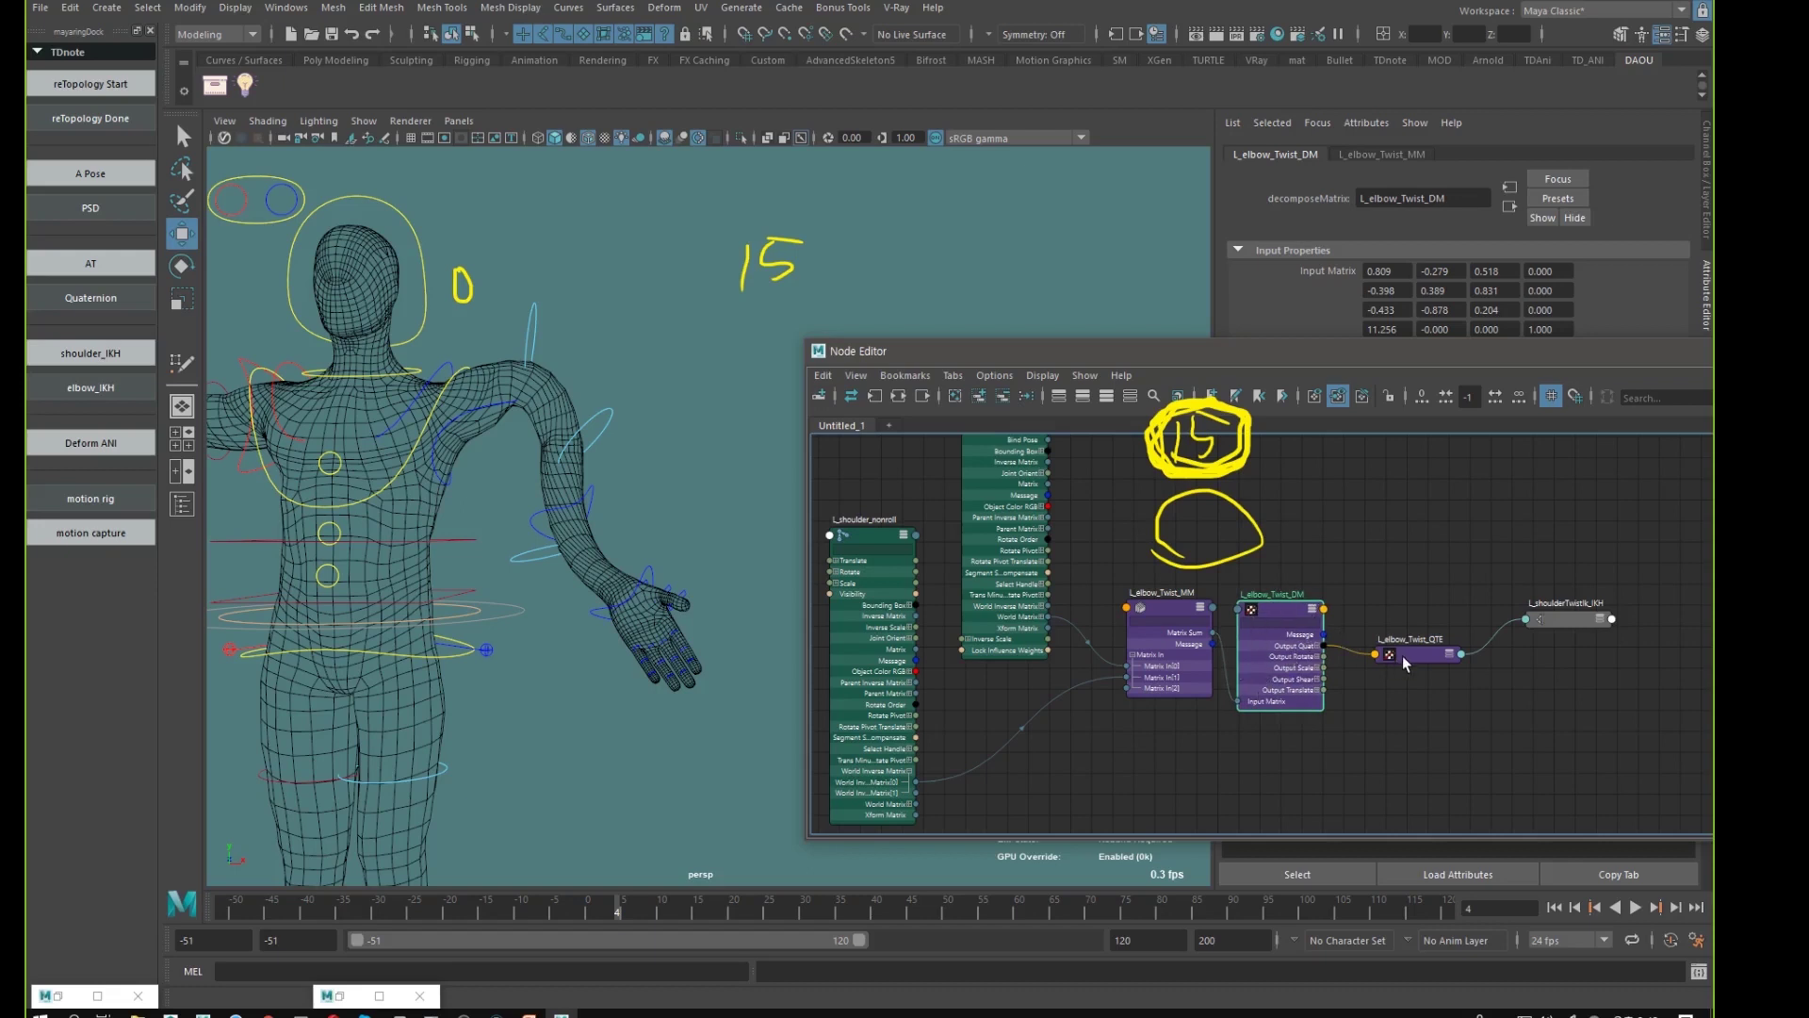
pyautogui.moveTo(1300, 613); pyautogui.dragTo(1303, 619)
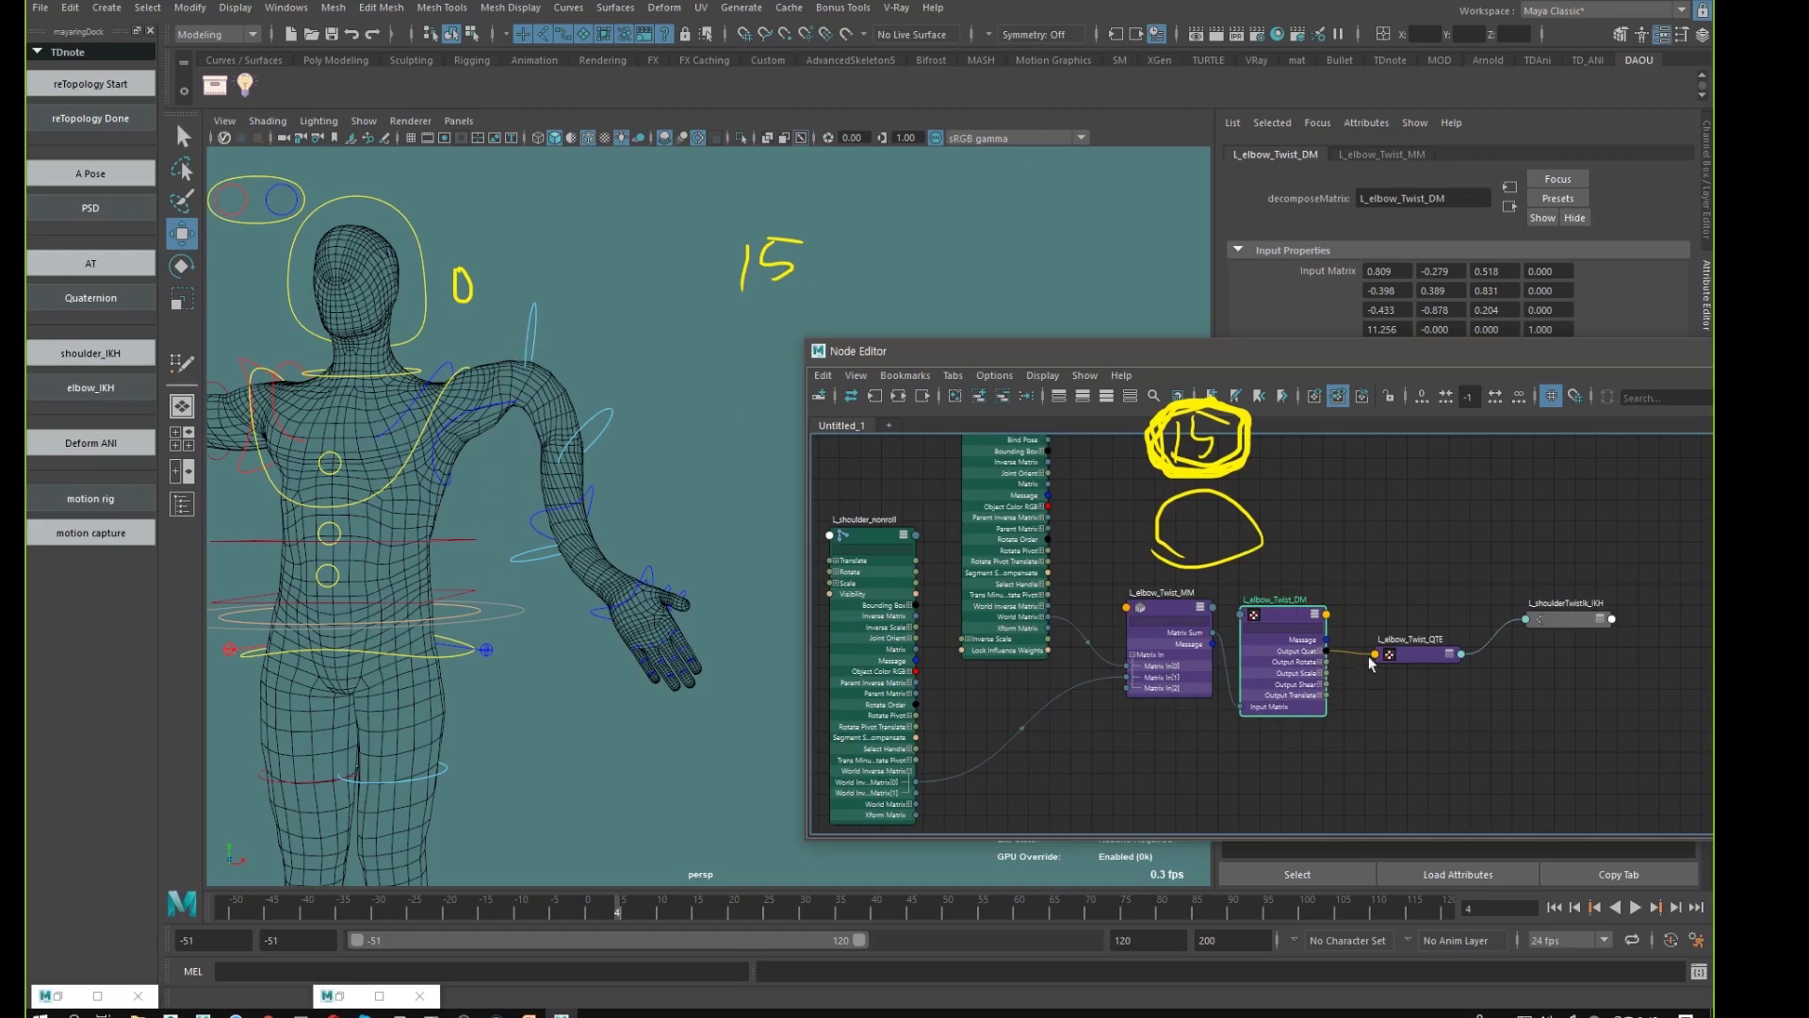
# - Expand L_elbow_Twist_QTE and the quaternion components linking it to L_elbow_Twist_DM, and space it and the IK handle node apart
pyautogui.moveTo(1413, 662); pyautogui.dragTo(1420, 602)
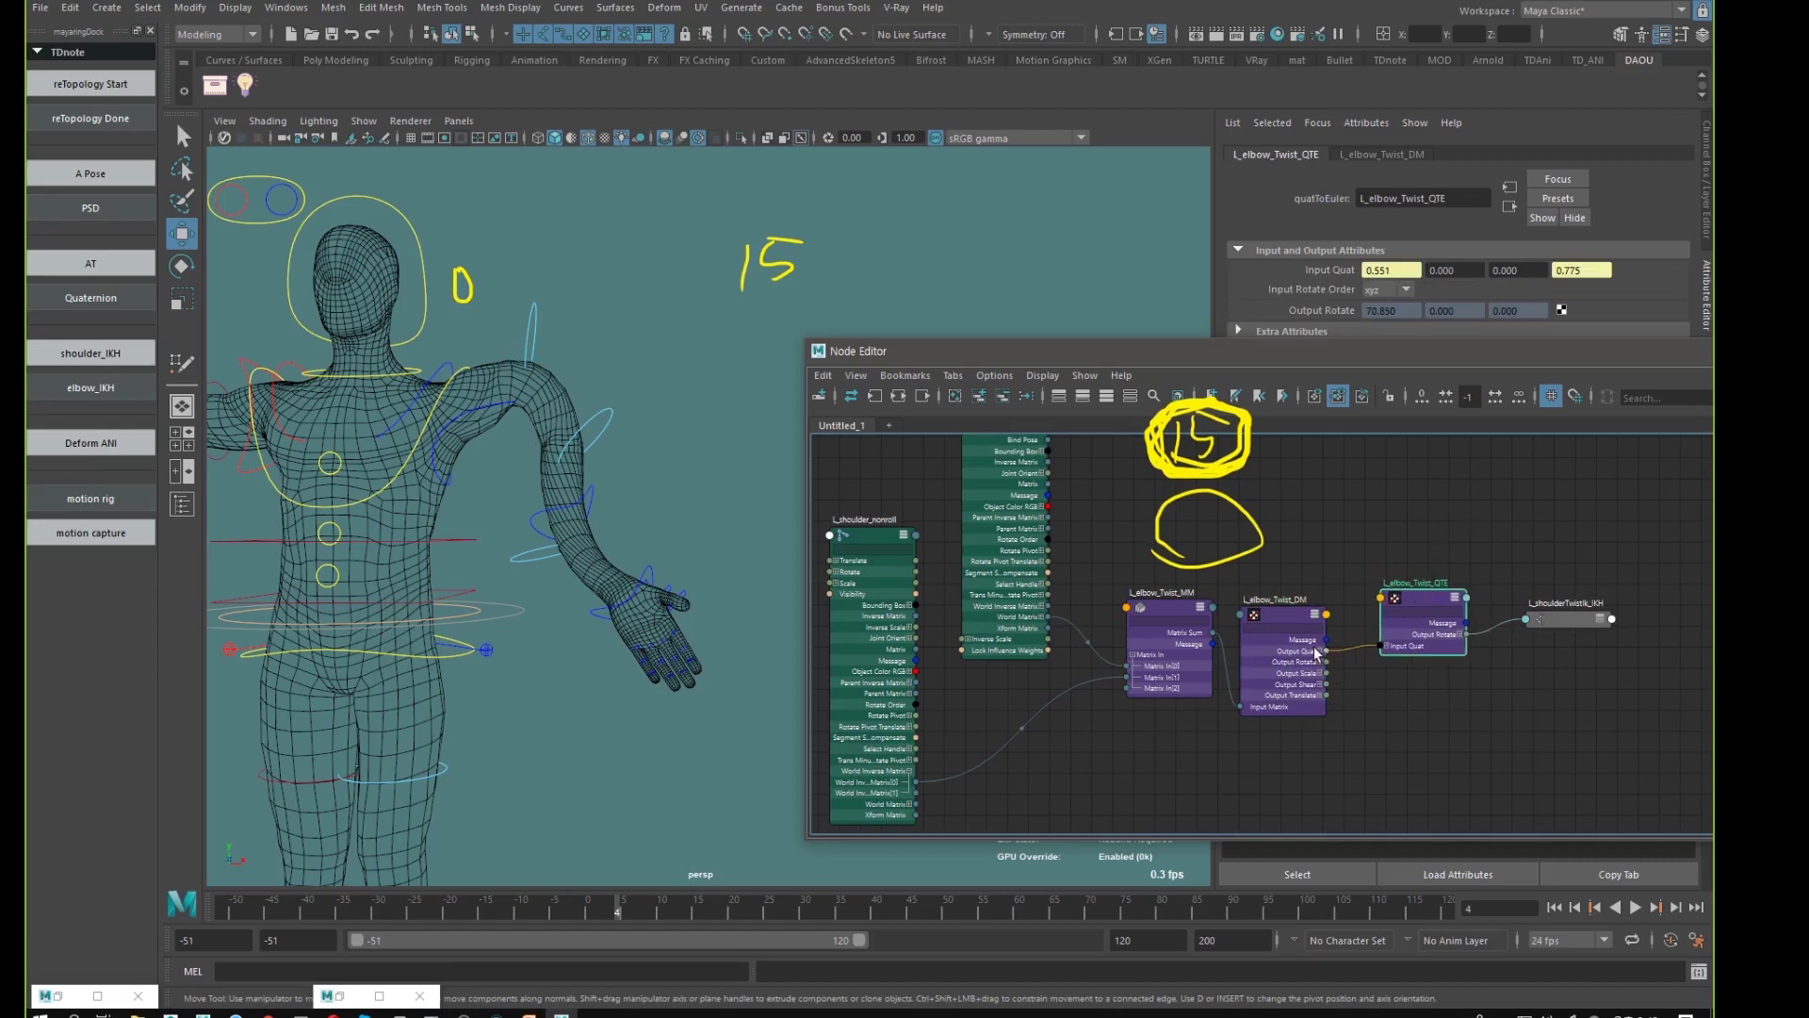
pyautogui.moveTo(1317, 653)
pyautogui.mouseDown()
pyautogui.moveTo(1415, 645)
pyautogui.moveTo(1396, 656)
pyautogui.moveTo(1418, 622)
pyautogui.mouseUp()
pyautogui.click(1386, 646)
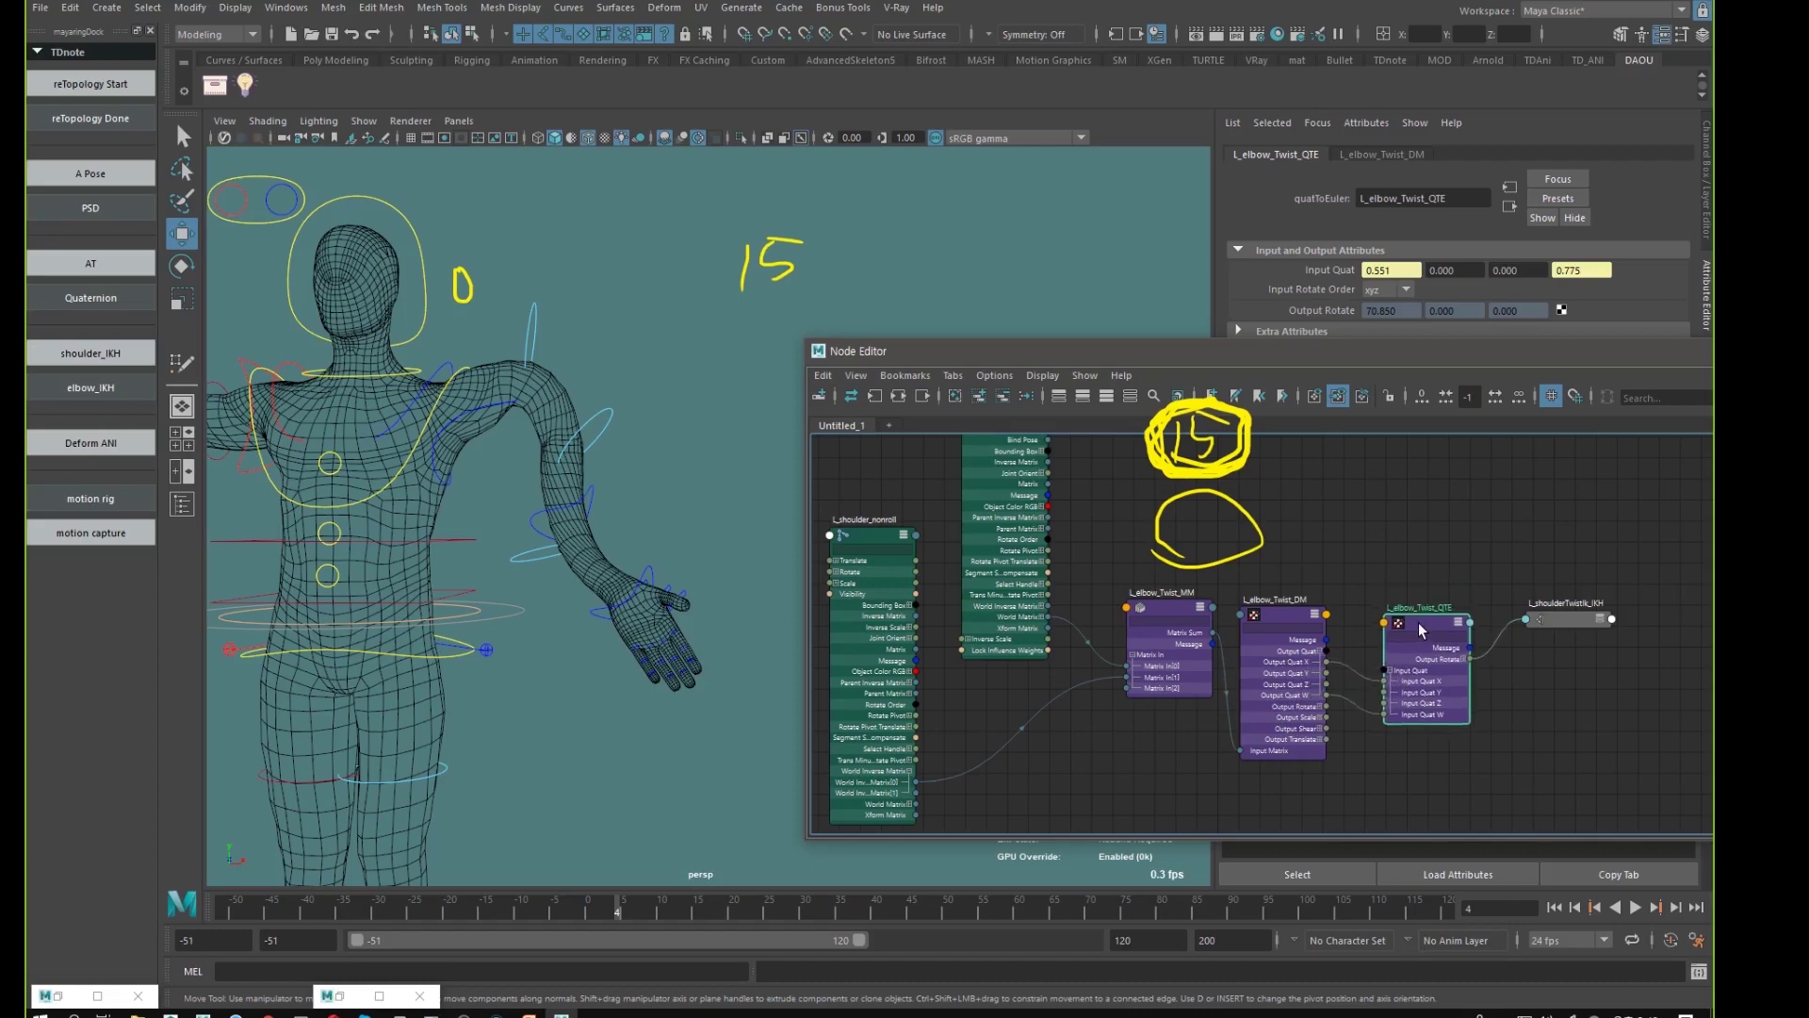
pyautogui.moveTo(1557, 618); pyautogui.dragTo(1583, 623)
pyautogui.moveTo(1442, 618)
pyautogui.mouseDown()
pyautogui.moveTo(1462, 608)
pyautogui.moveTo(1442, 607)
pyautogui.mouseUp()
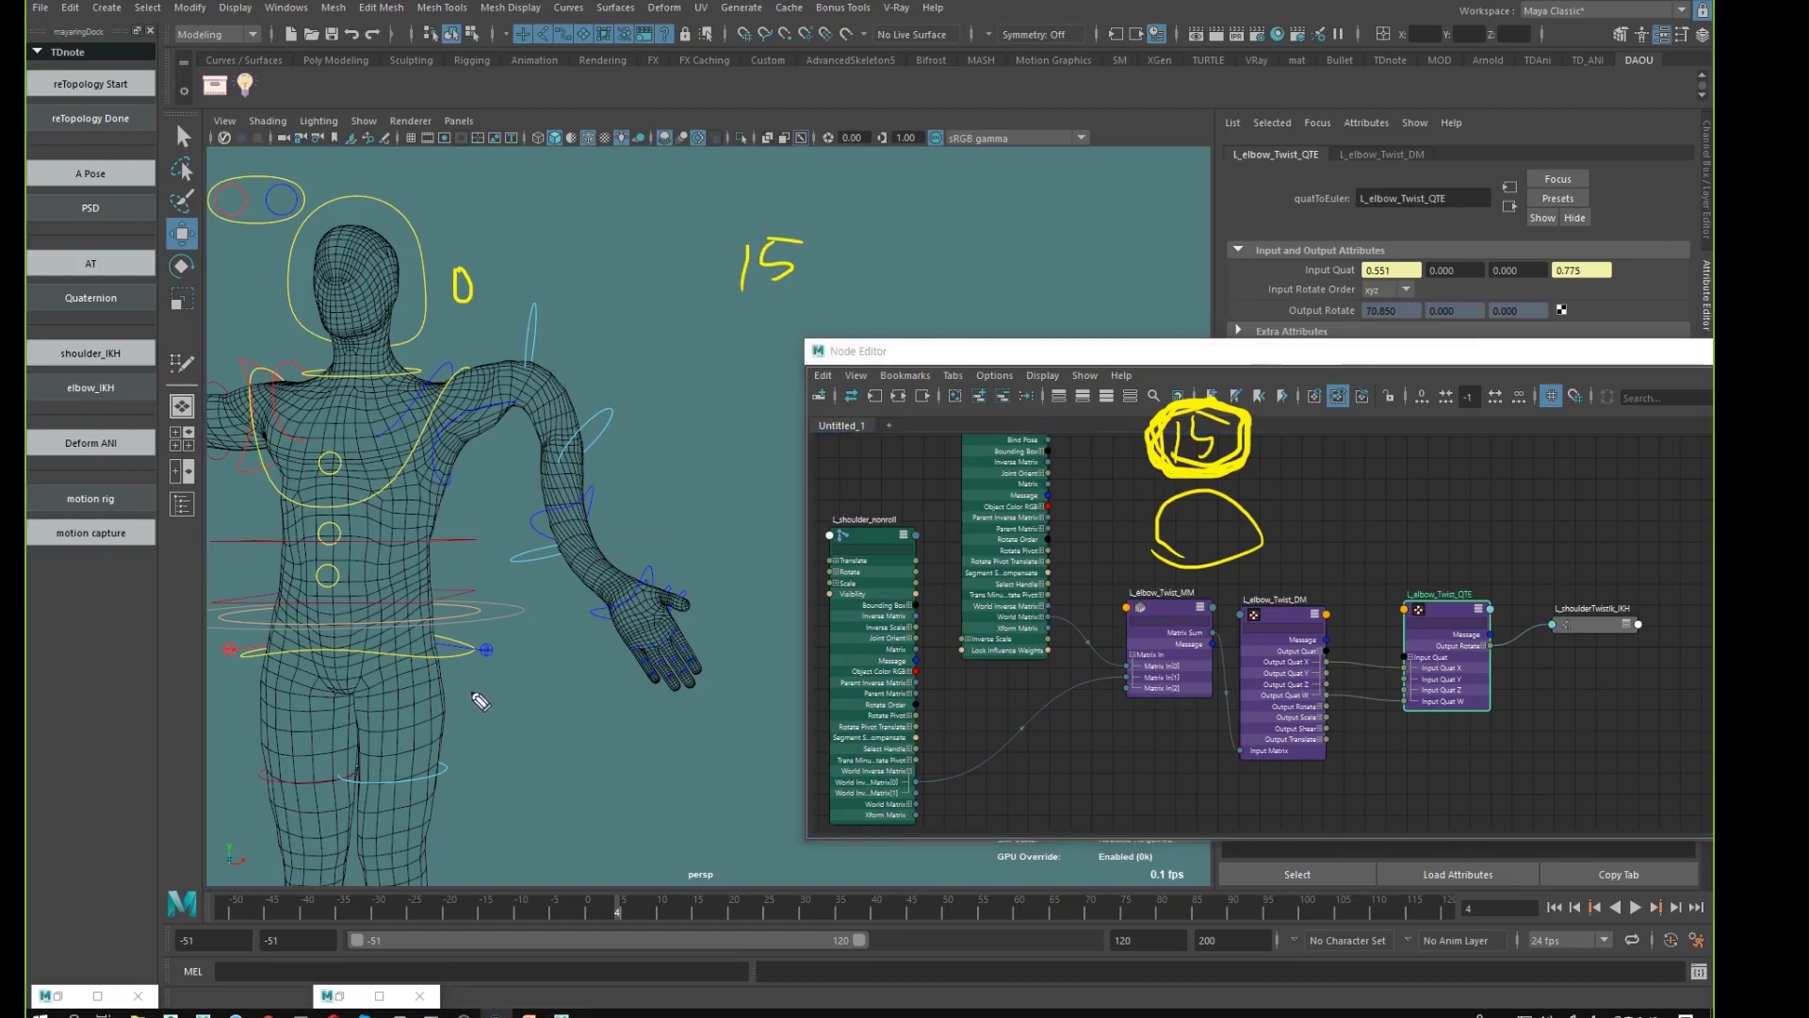
pyautogui.moveTo(480, 720)
pyautogui.mouseDown()
pyautogui.moveTo(765, 499)
pyautogui.moveTo(790, 504)
pyautogui.moveTo(750, 542)
pyautogui.mouseUp()
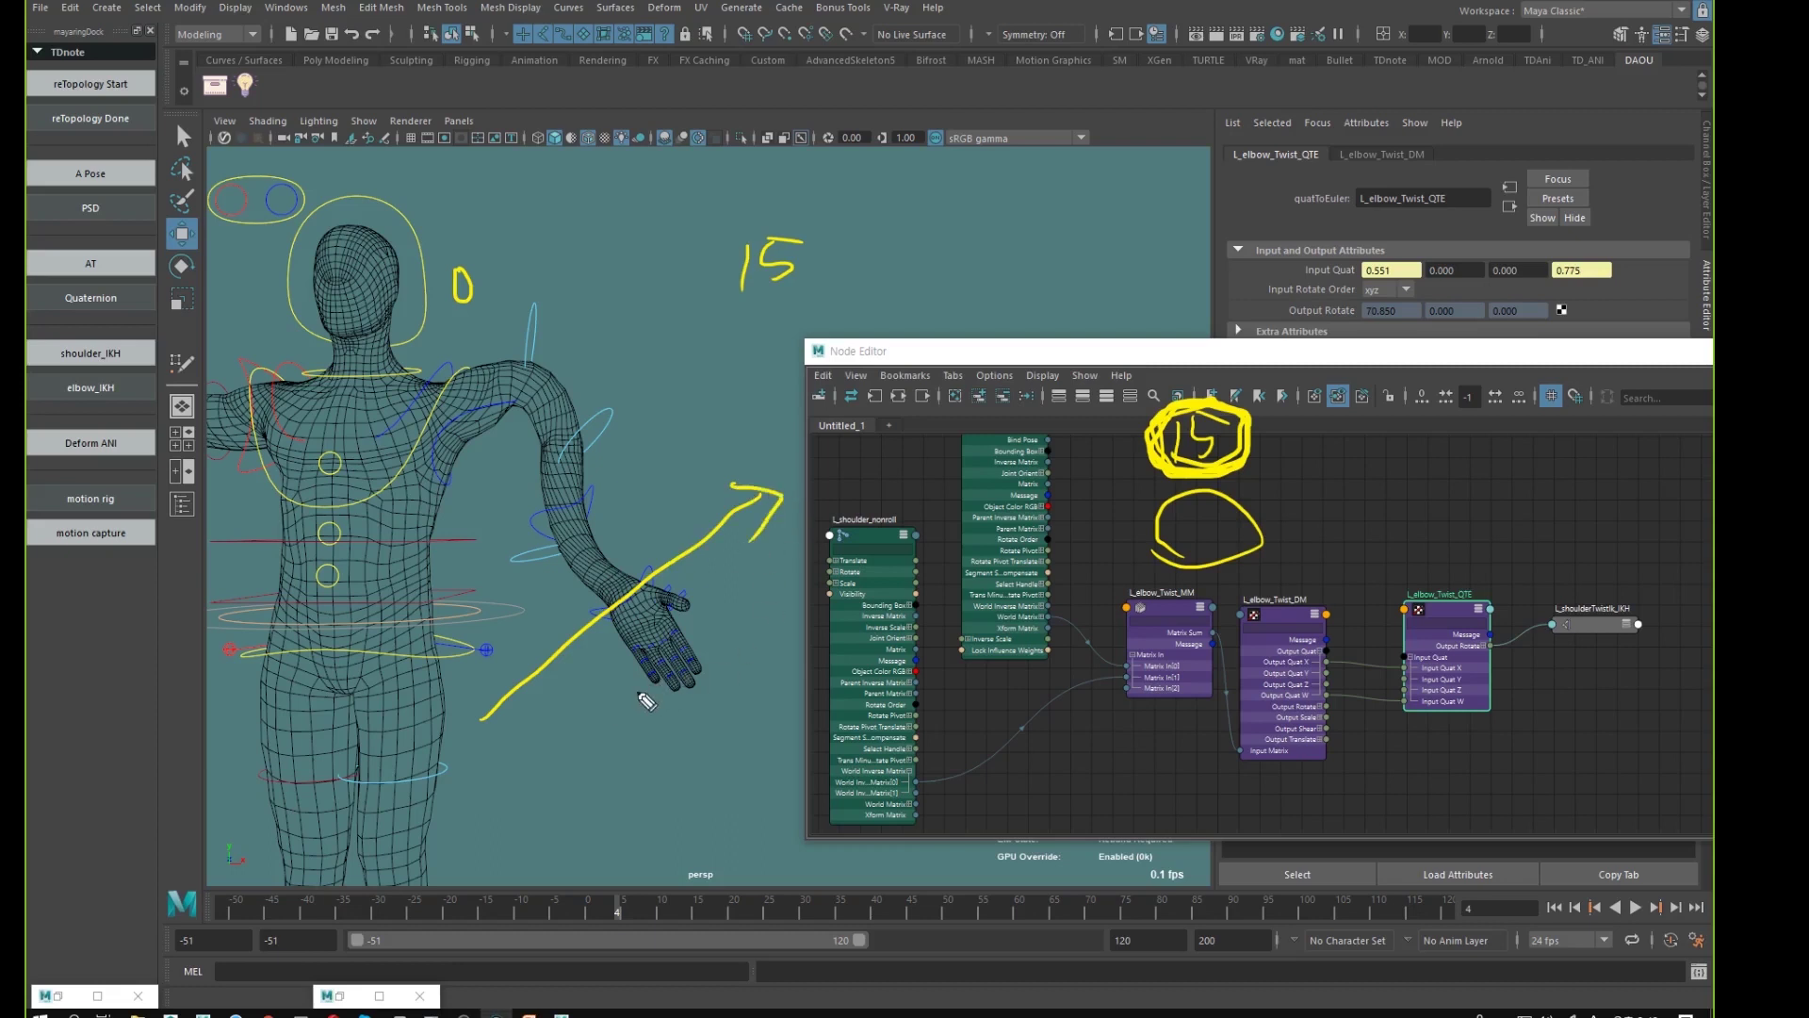
pyautogui.moveTo(644, 706)
pyautogui.mouseDown()
pyautogui.moveTo(603, 703)
pyautogui.moveTo(480, 614)
pyautogui.moveTo(622, 571)
pyautogui.moveTo(606, 578)
pyautogui.moveTo(643, 546)
pyautogui.mouseUp()
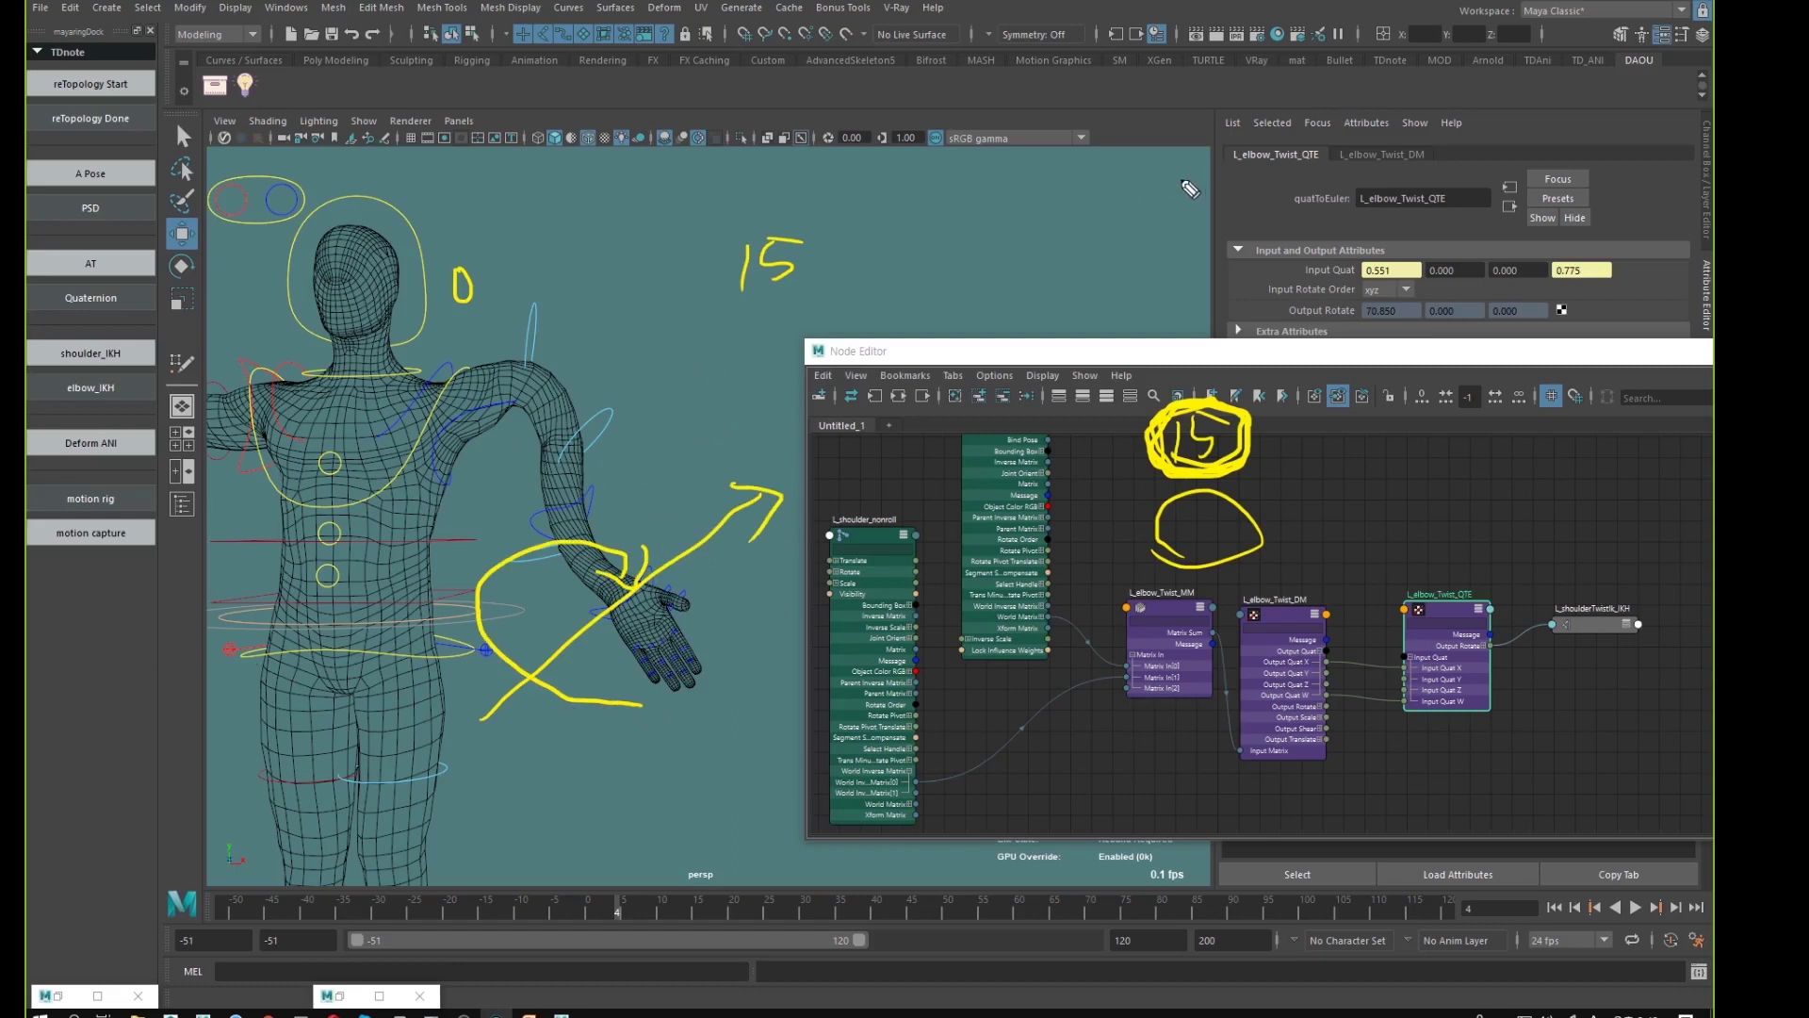
pyautogui.moveTo(1184, 177); pyautogui.dragTo(801, 404)
pyautogui.moveTo(1198, 171)
pyautogui.mouseDown()
pyautogui.moveTo(799, 407)
pyautogui.moveTo(865, 408)
pyautogui.mouseUp()
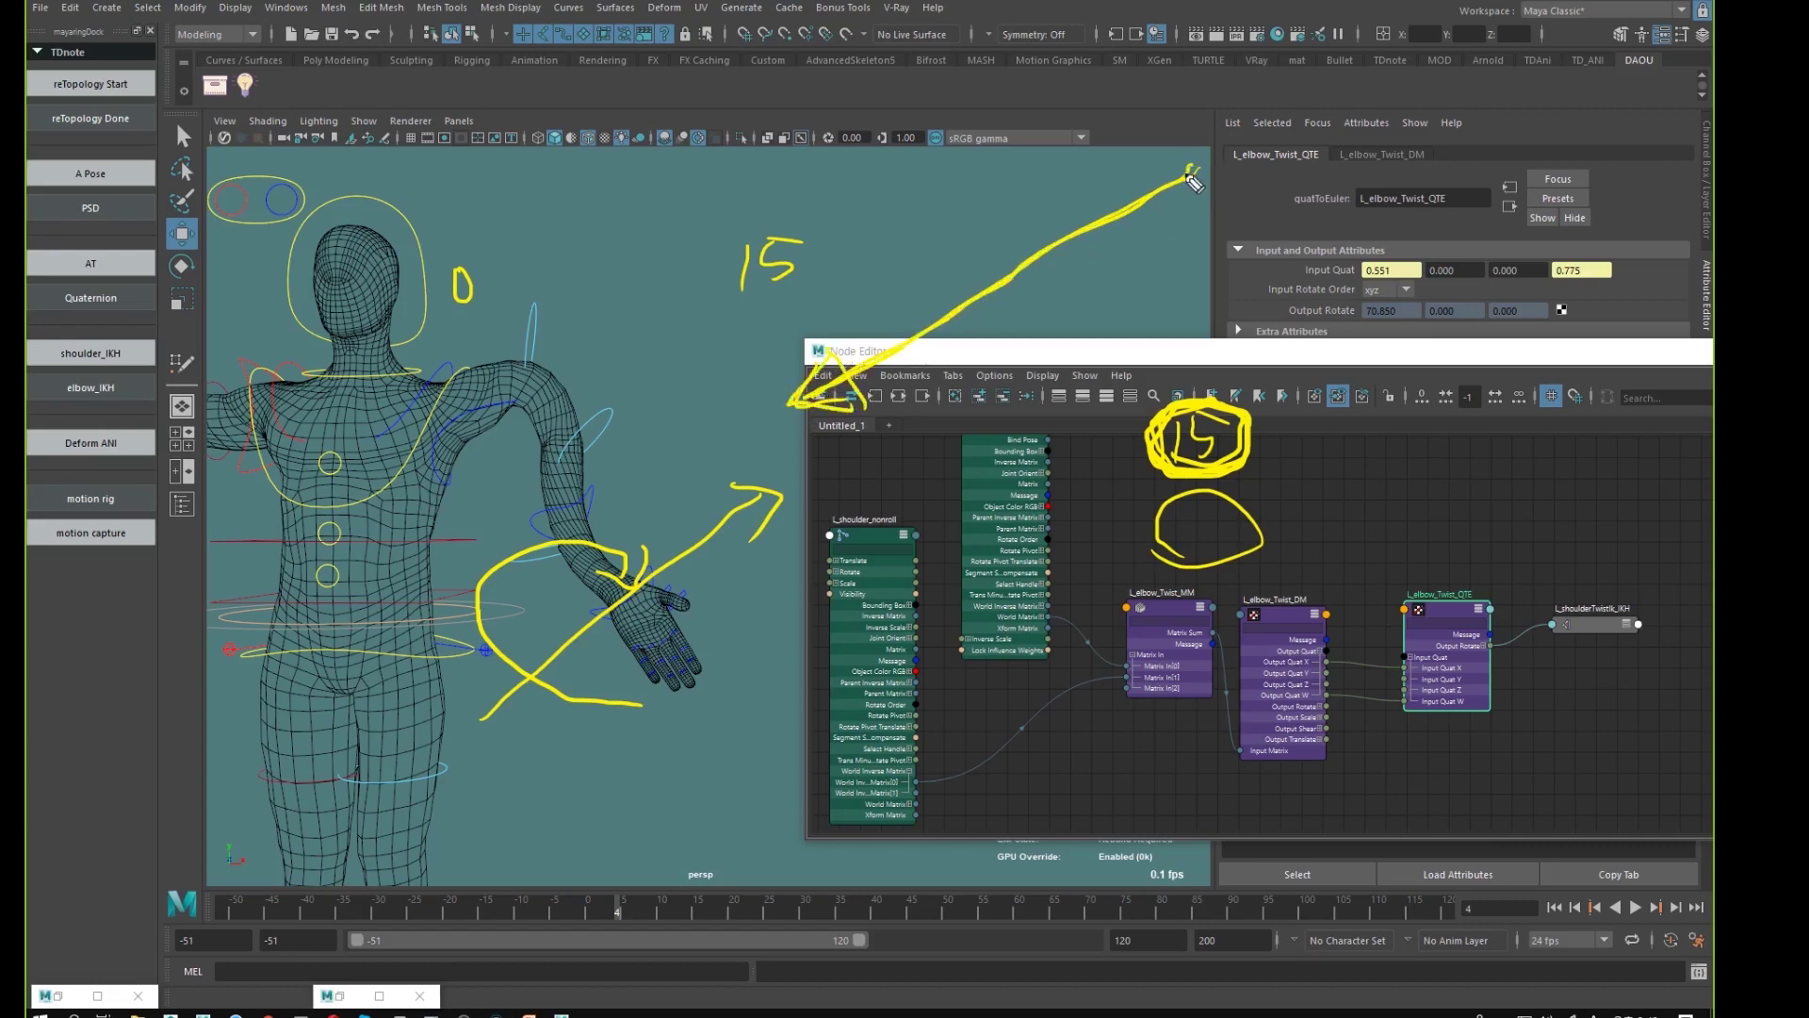
pyautogui.moveTo(1186, 171)
pyautogui.mouseDown()
pyautogui.moveTo(784, 409)
pyautogui.moveTo(867, 412)
pyautogui.mouseUp()
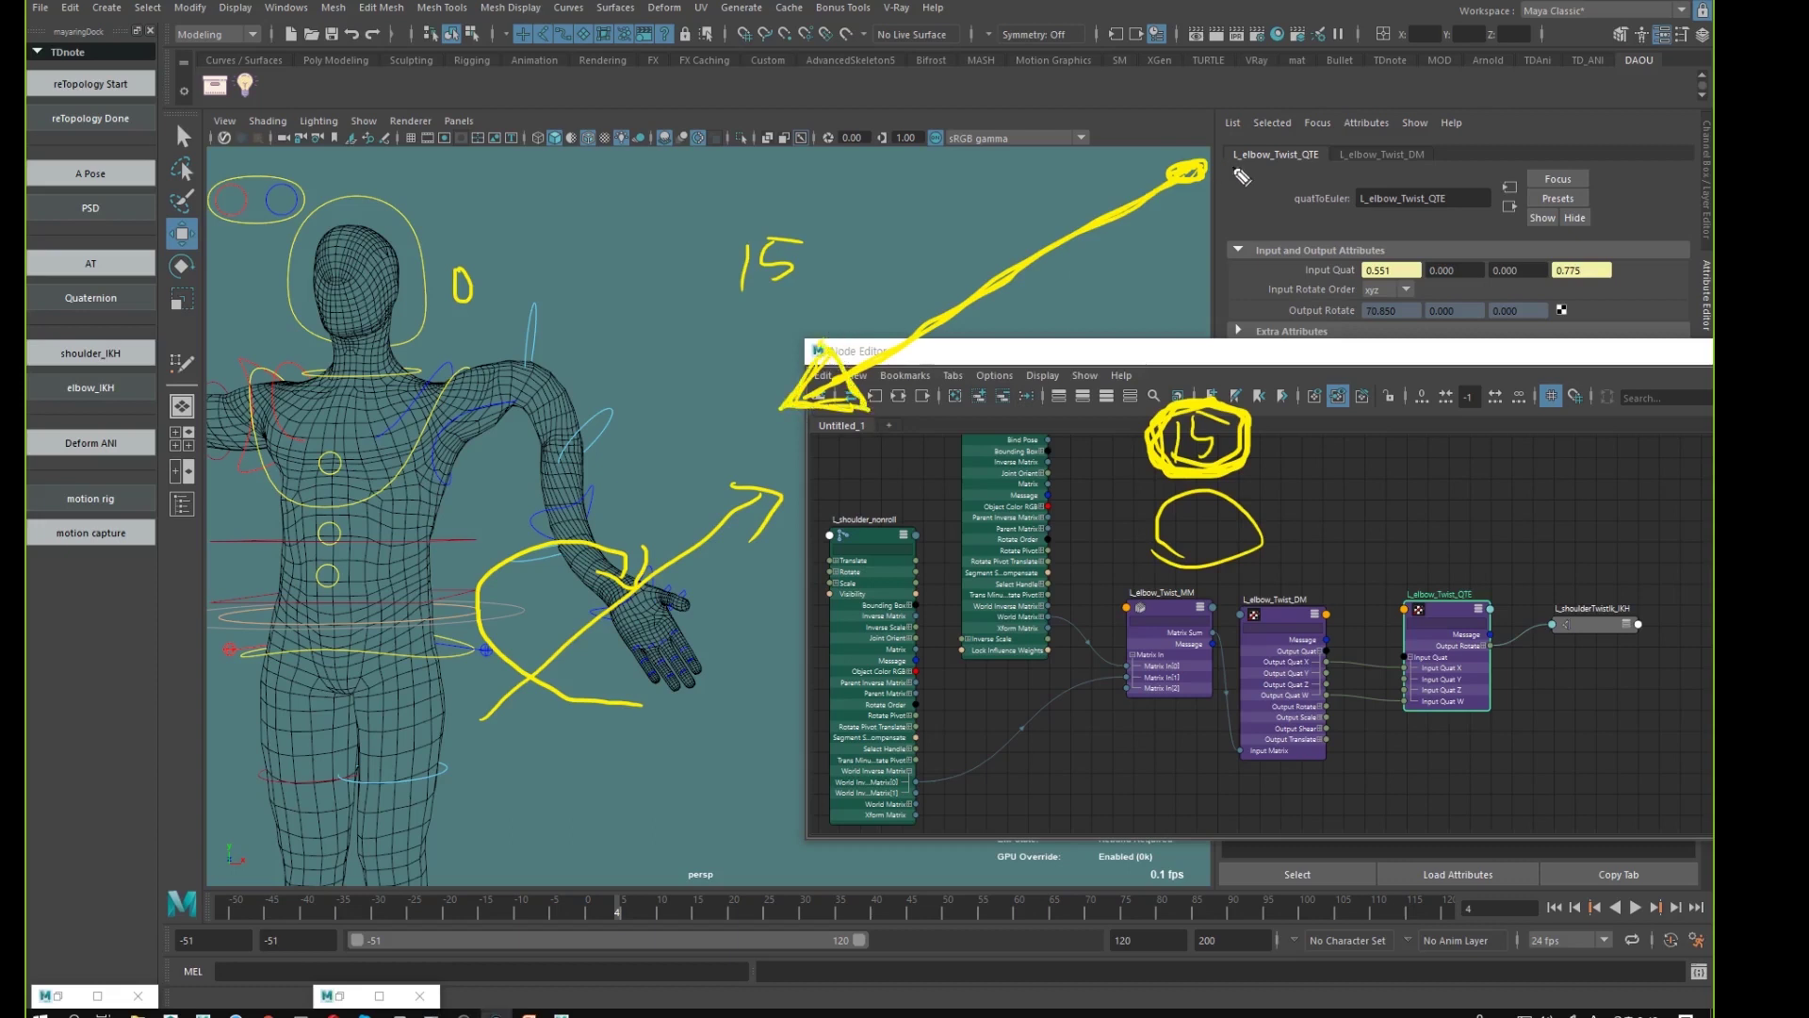
pyautogui.moveTo(1194, 166); pyautogui.dragTo(833, 394)
pyautogui.moveTo(1048, 156)
pyautogui.mouseDown()
pyautogui.moveTo(985, 175)
pyautogui.moveTo(1098, 353)
pyautogui.moveTo(1113, 305)
pyautogui.moveTo(1134, 313)
pyautogui.mouseUp()
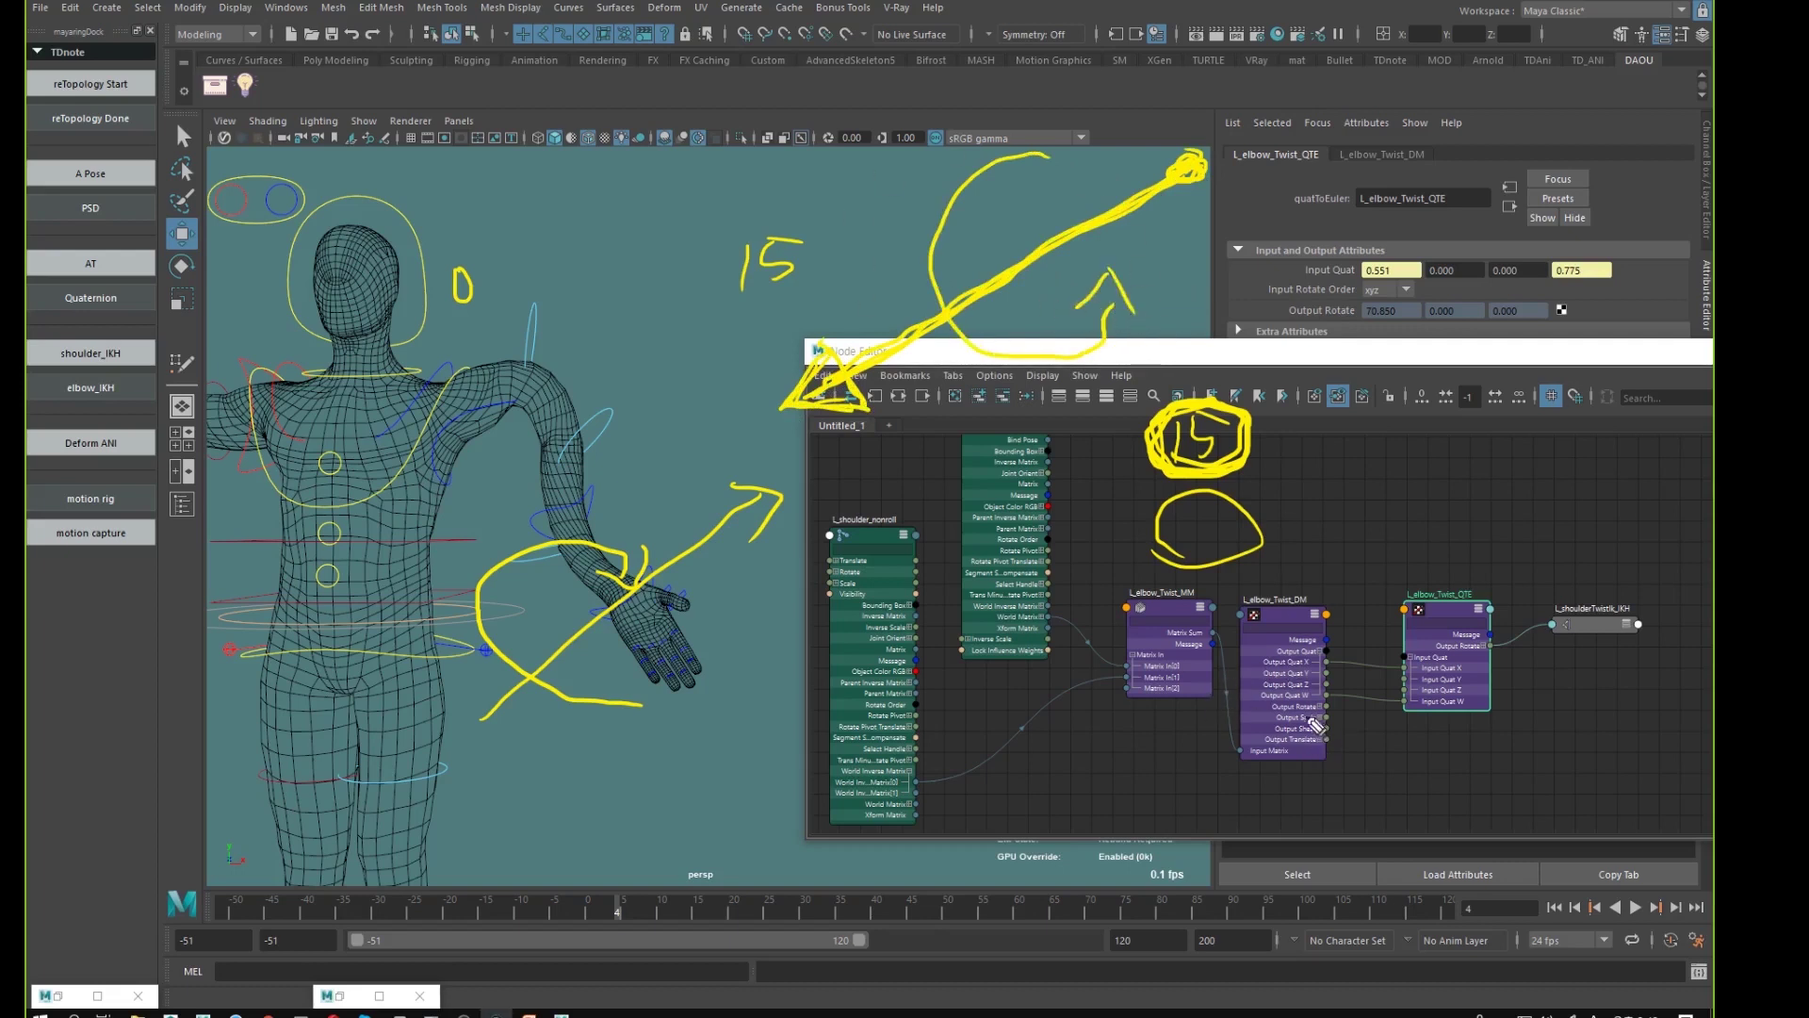
pyautogui.moveTo(1267, 704)
pyautogui.mouseDown()
pyautogui.moveTo(1328, 702)
pyautogui.moveTo(1291, 683)
pyautogui.moveTo(1255, 707)
pyautogui.moveTo(1272, 686)
pyautogui.mouseUp()
pyautogui.moveTo(1213, 178); pyautogui.dragTo(816, 385)
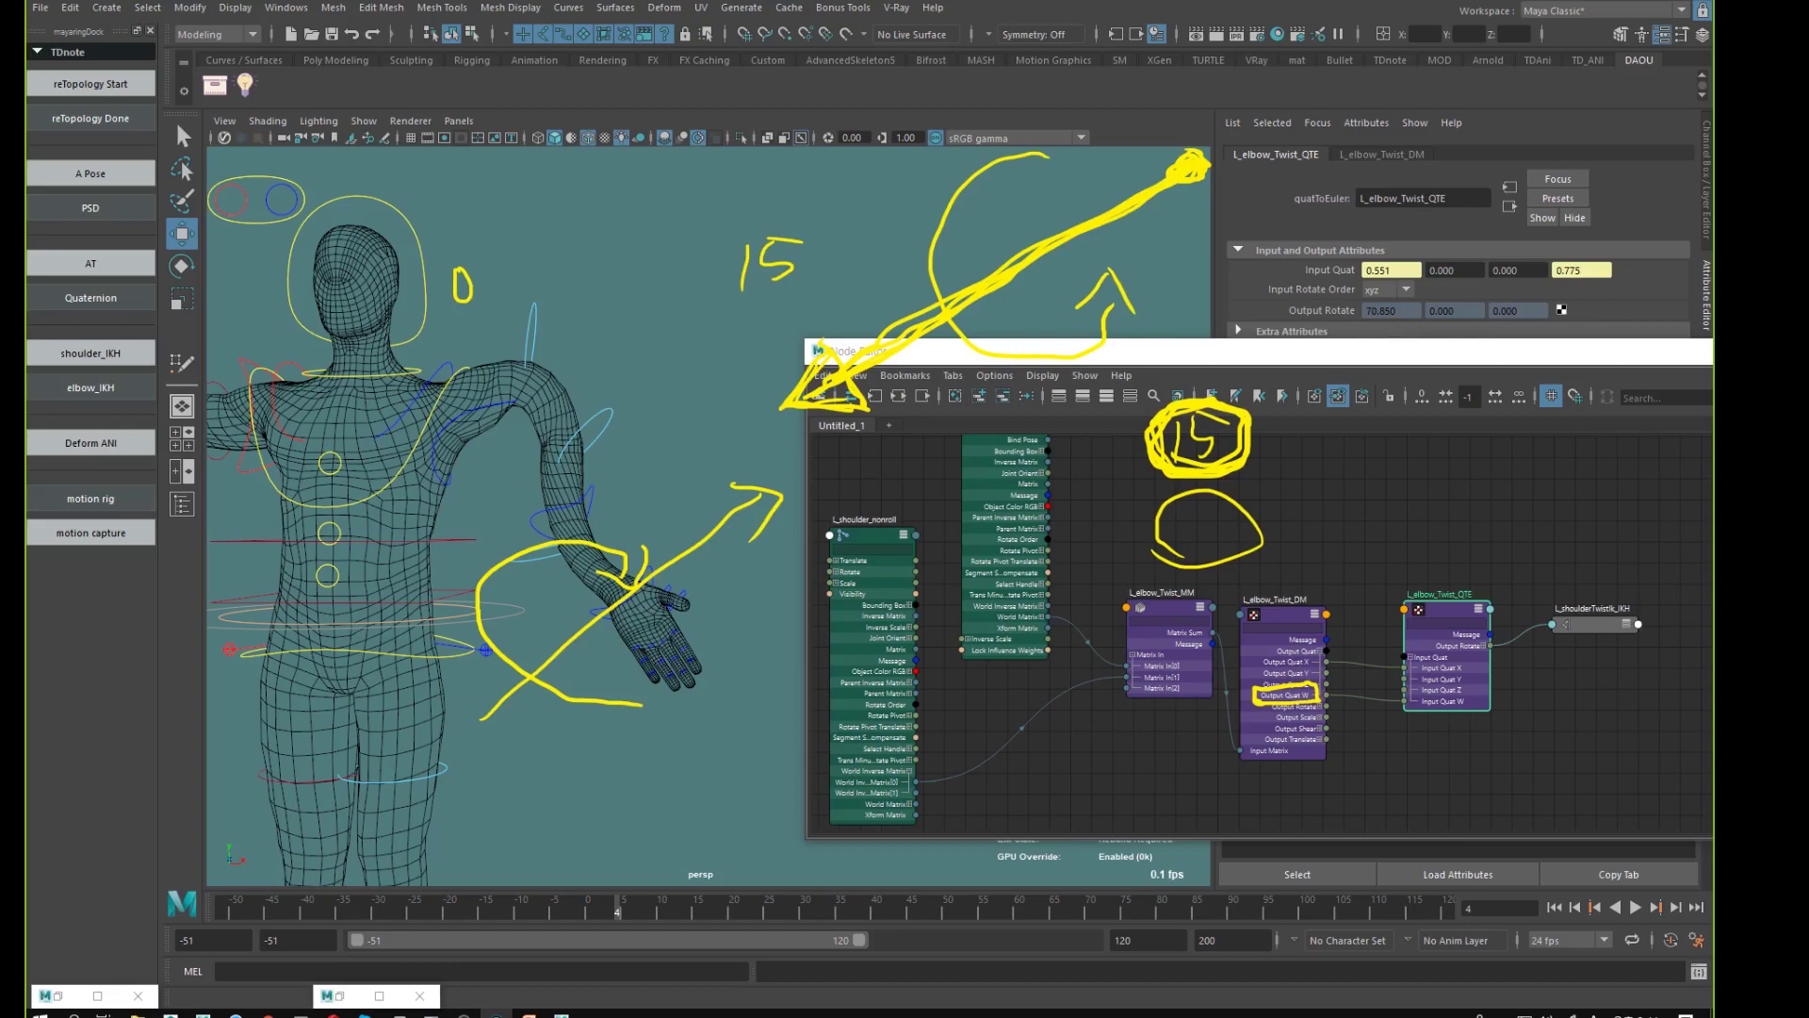
pyautogui.press('Escape')
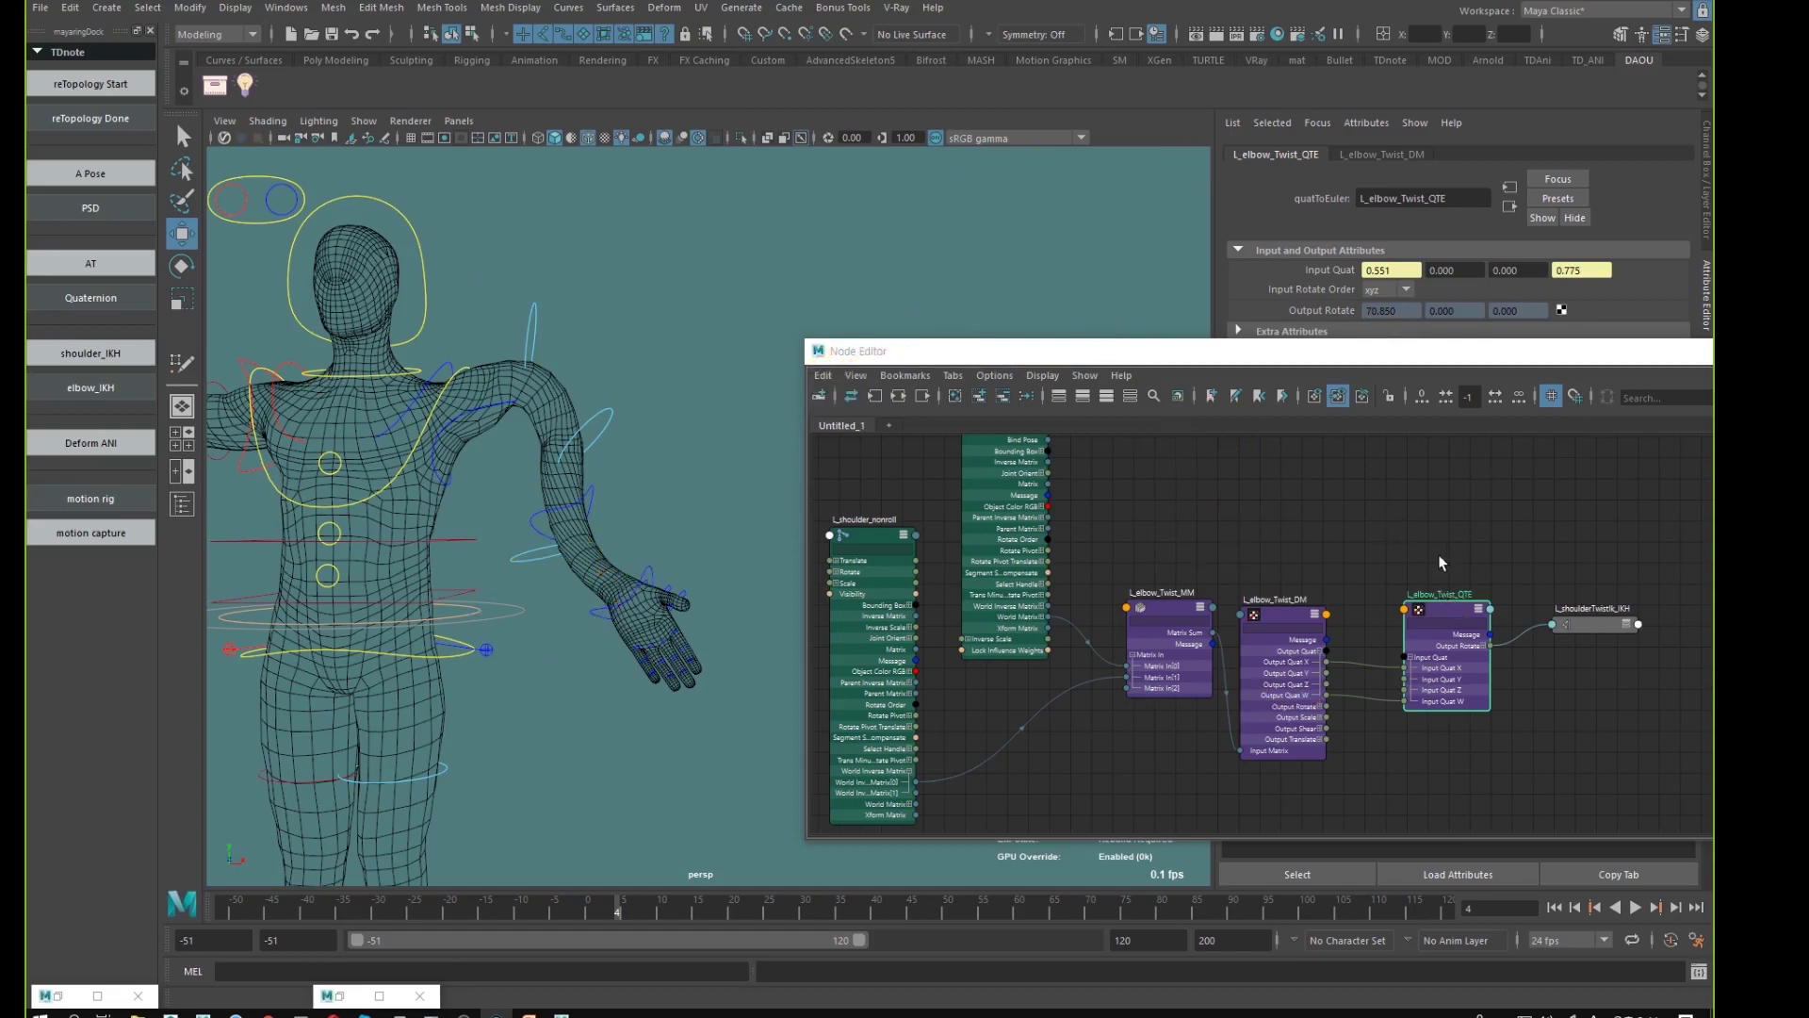
# - Select the left elbow FK control, then the L_elbow_JNT node, to examine the elbow joint and its axes on the arm
pyautogui.click(1455, 614)
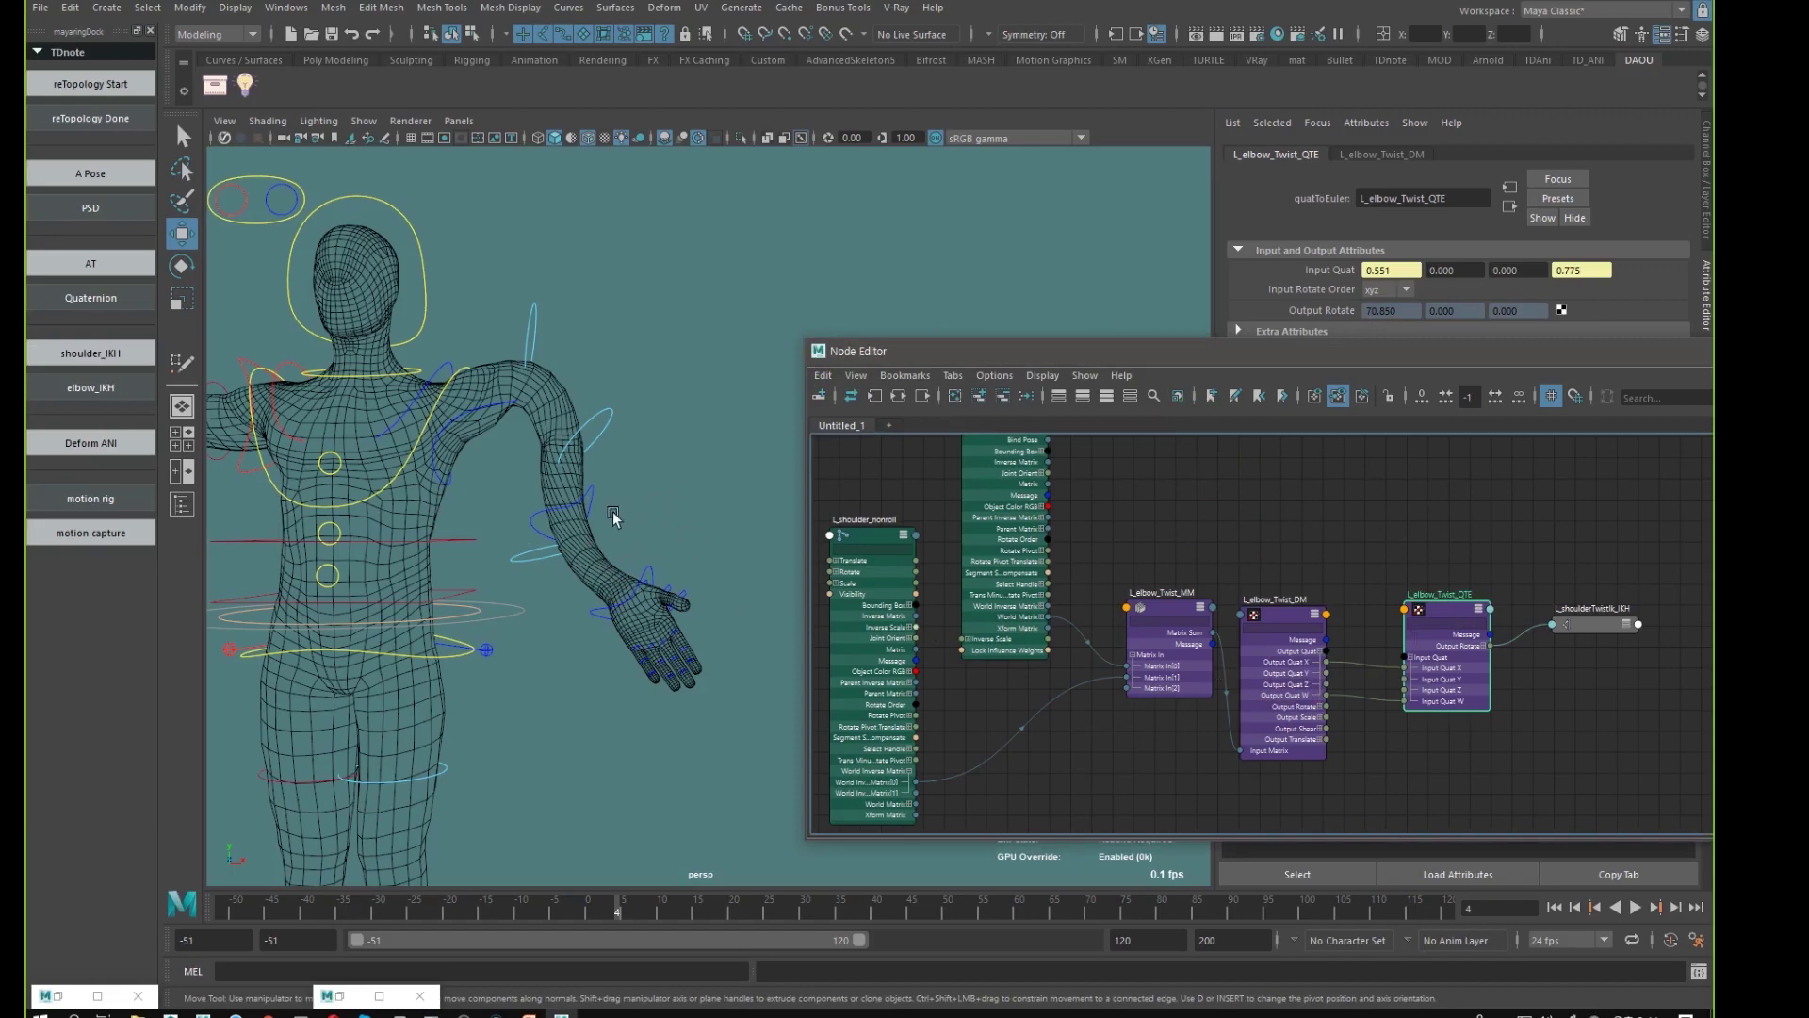
pyautogui.keyDown('alt'); pyautogui.moveTo(613, 511); pyautogui.dragTo(659, 496, button='right'); pyautogui.keyUp('alt')
pyautogui.keyDown('alt'); pyautogui.moveTo(658, 495); pyautogui.dragTo(707, 493, button='middle'); pyautogui.keyUp('alt')
pyautogui.click(621, 482)
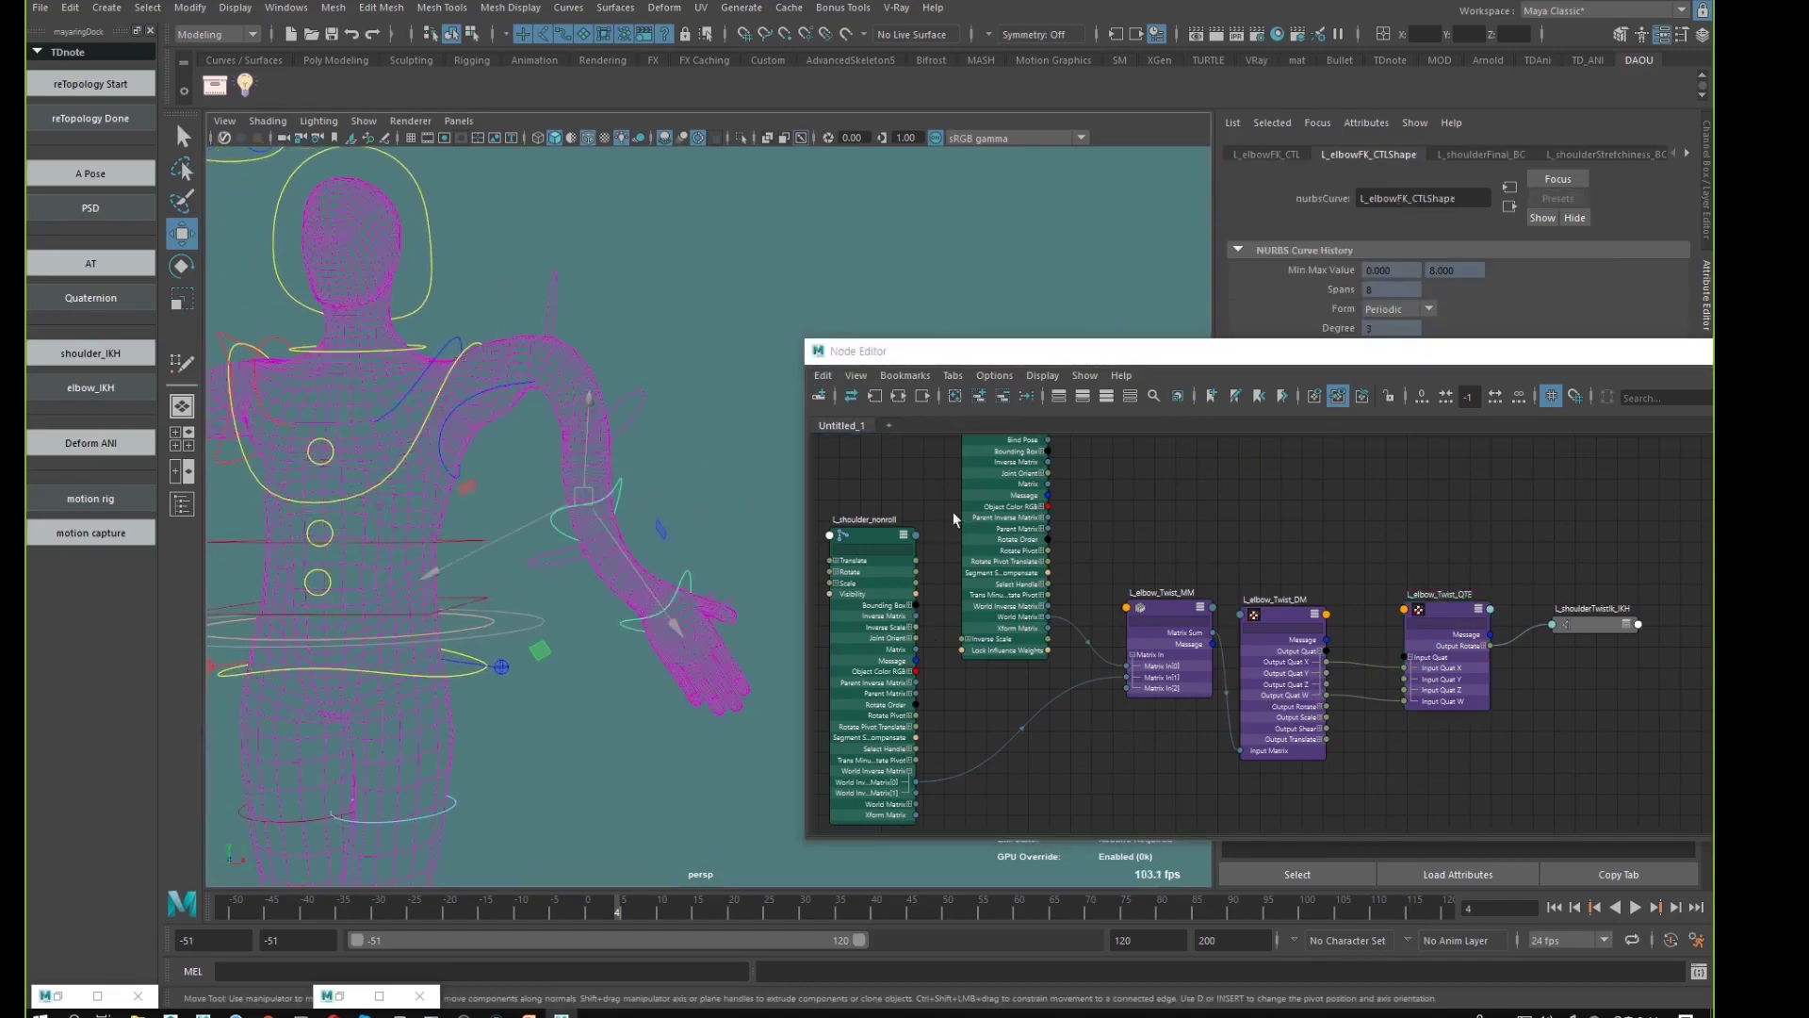
pyautogui.keyDown('alt'); pyautogui.moveTo(1021, 453); pyautogui.dragTo(1013, 546, button='middle'); pyautogui.keyUp('alt')
pyautogui.moveTo(990, 465); pyautogui.dragTo(984, 461)
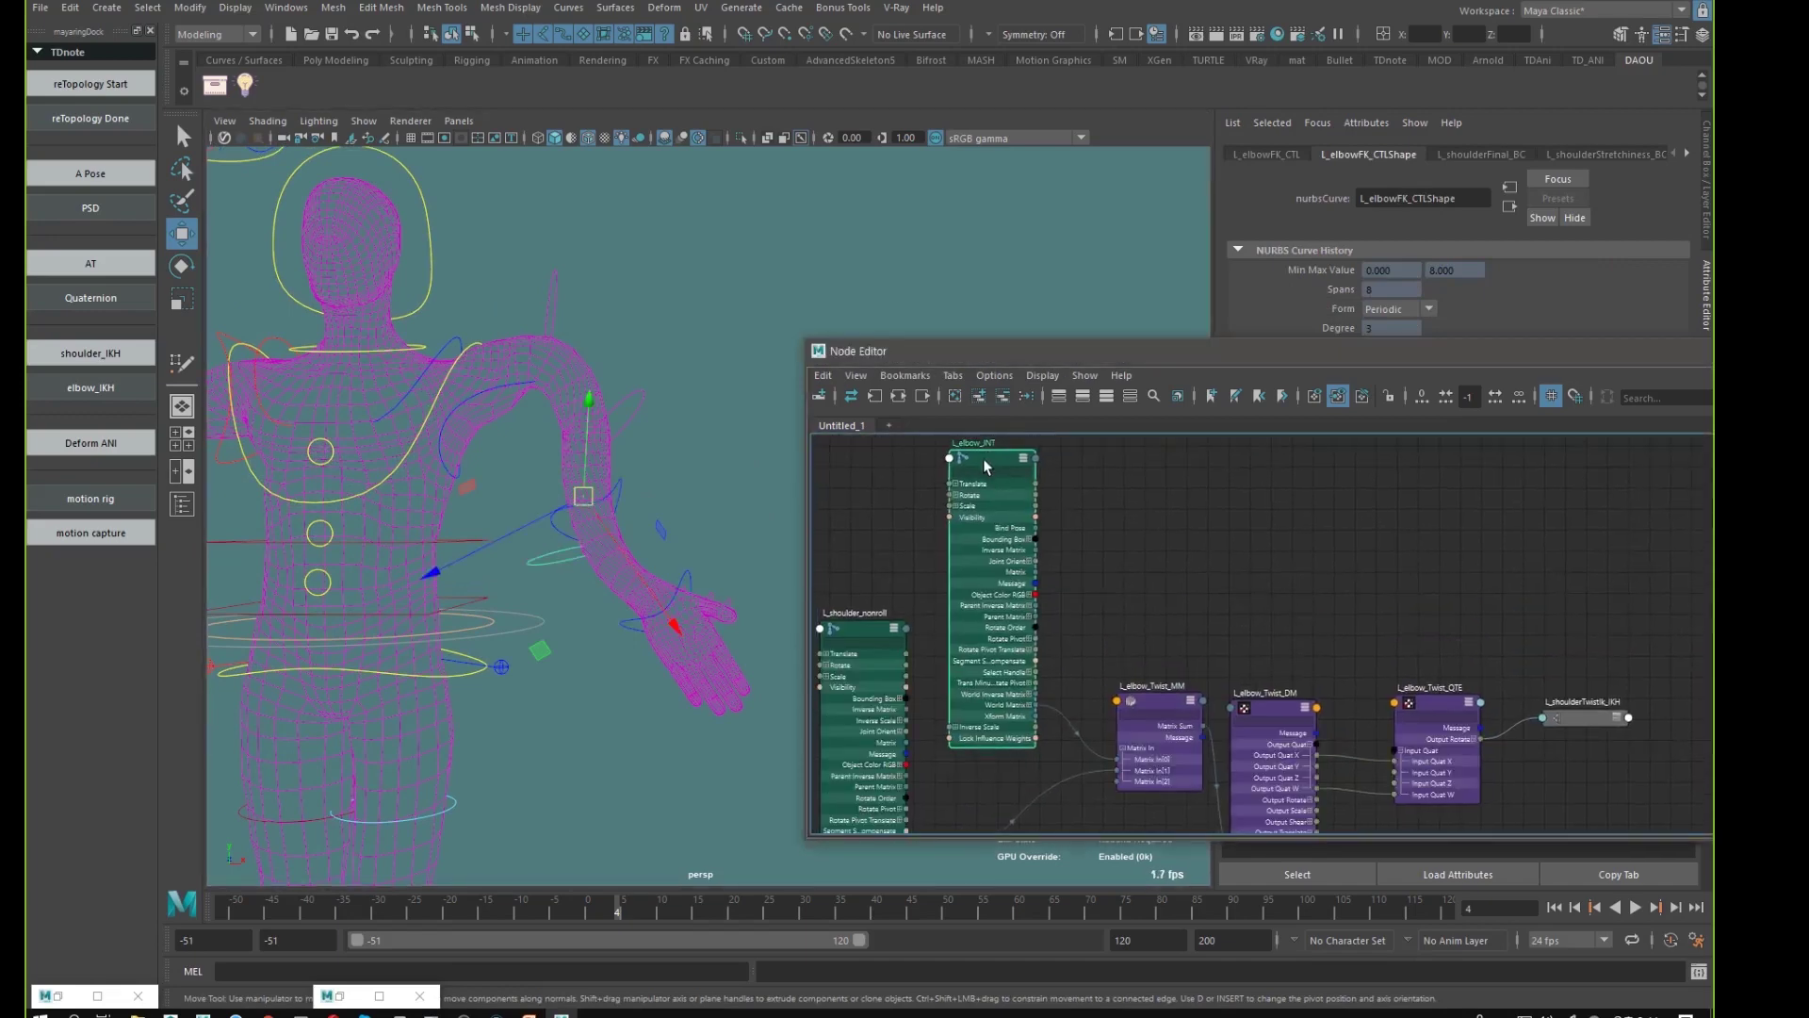
pyautogui.moveTo(667, 520)
pyautogui.keyDown('alt'); pyautogui.mouseDown()
pyautogui.moveTo(658, 563)
pyautogui.moveTo(641, 550)
pyautogui.moveTo(701, 493)
pyautogui.moveTo(660, 547)
pyautogui.mouseUp(); pyautogui.keyUp('alt')
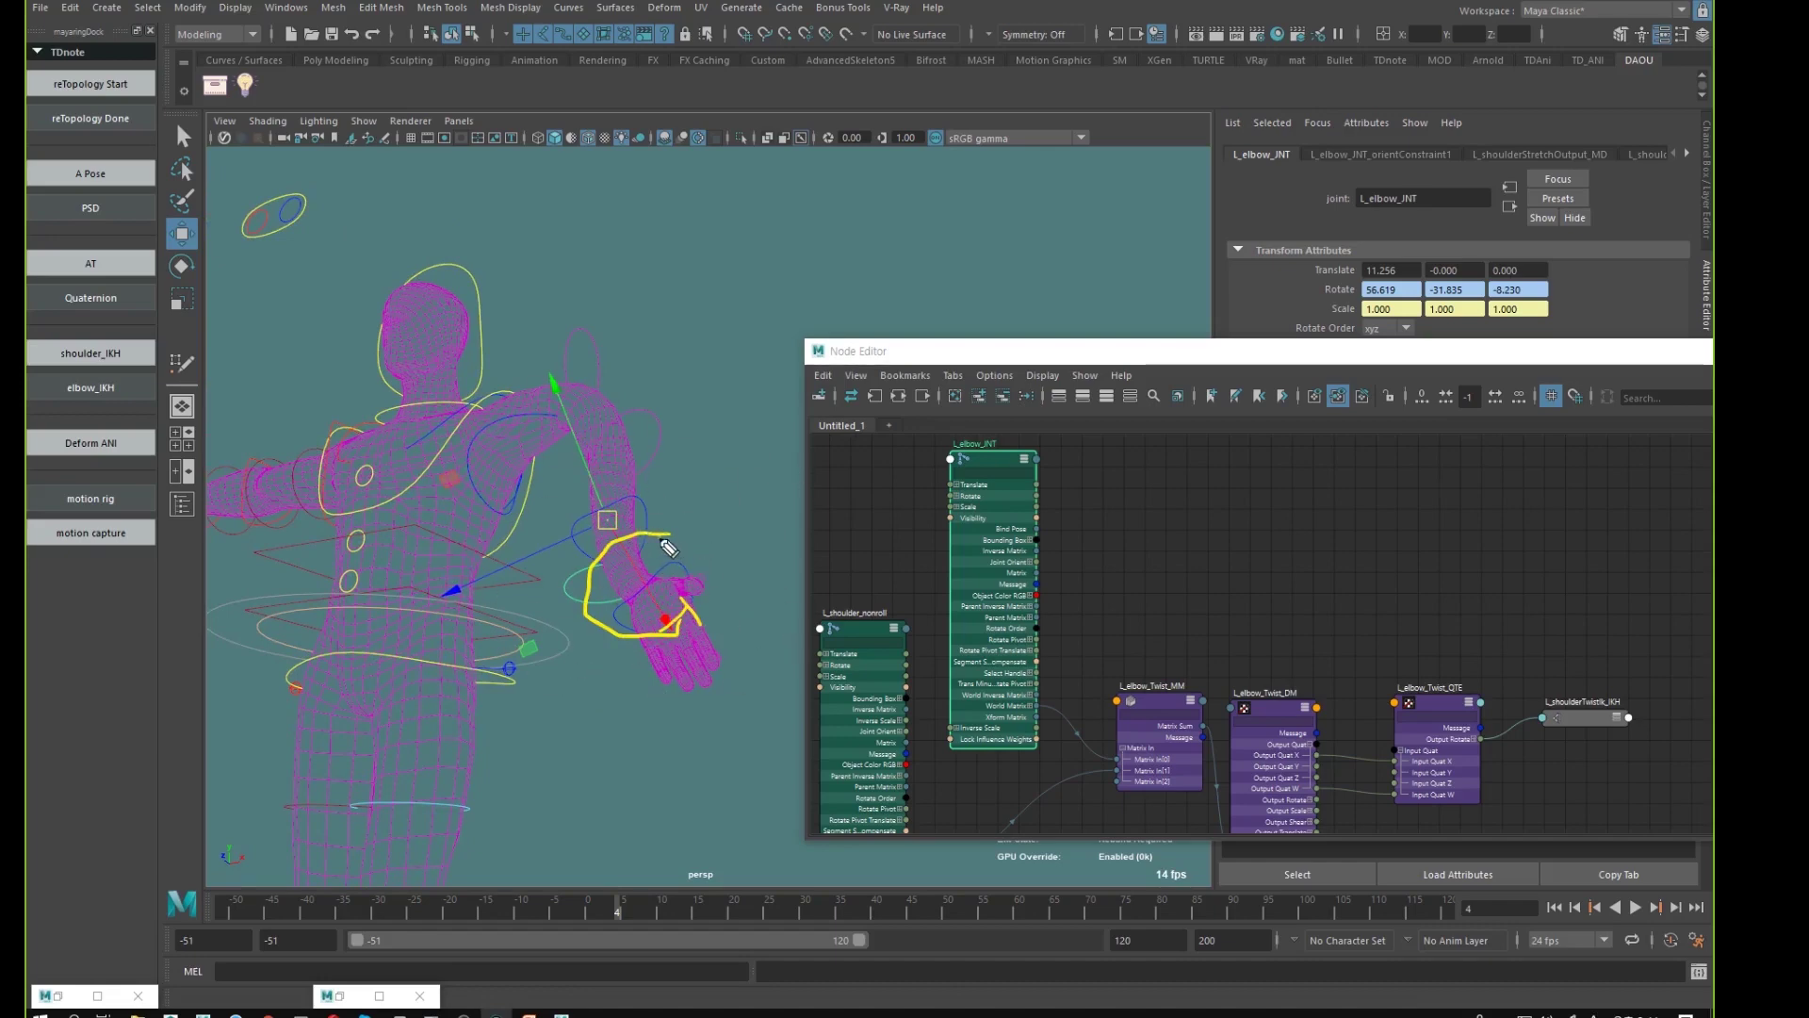
pyautogui.moveTo(666, 546)
pyautogui.mouseDown()
pyautogui.moveTo(565, 603)
pyautogui.moveTo(702, 603)
pyautogui.moveTo(681, 594)
pyautogui.mouseUp()
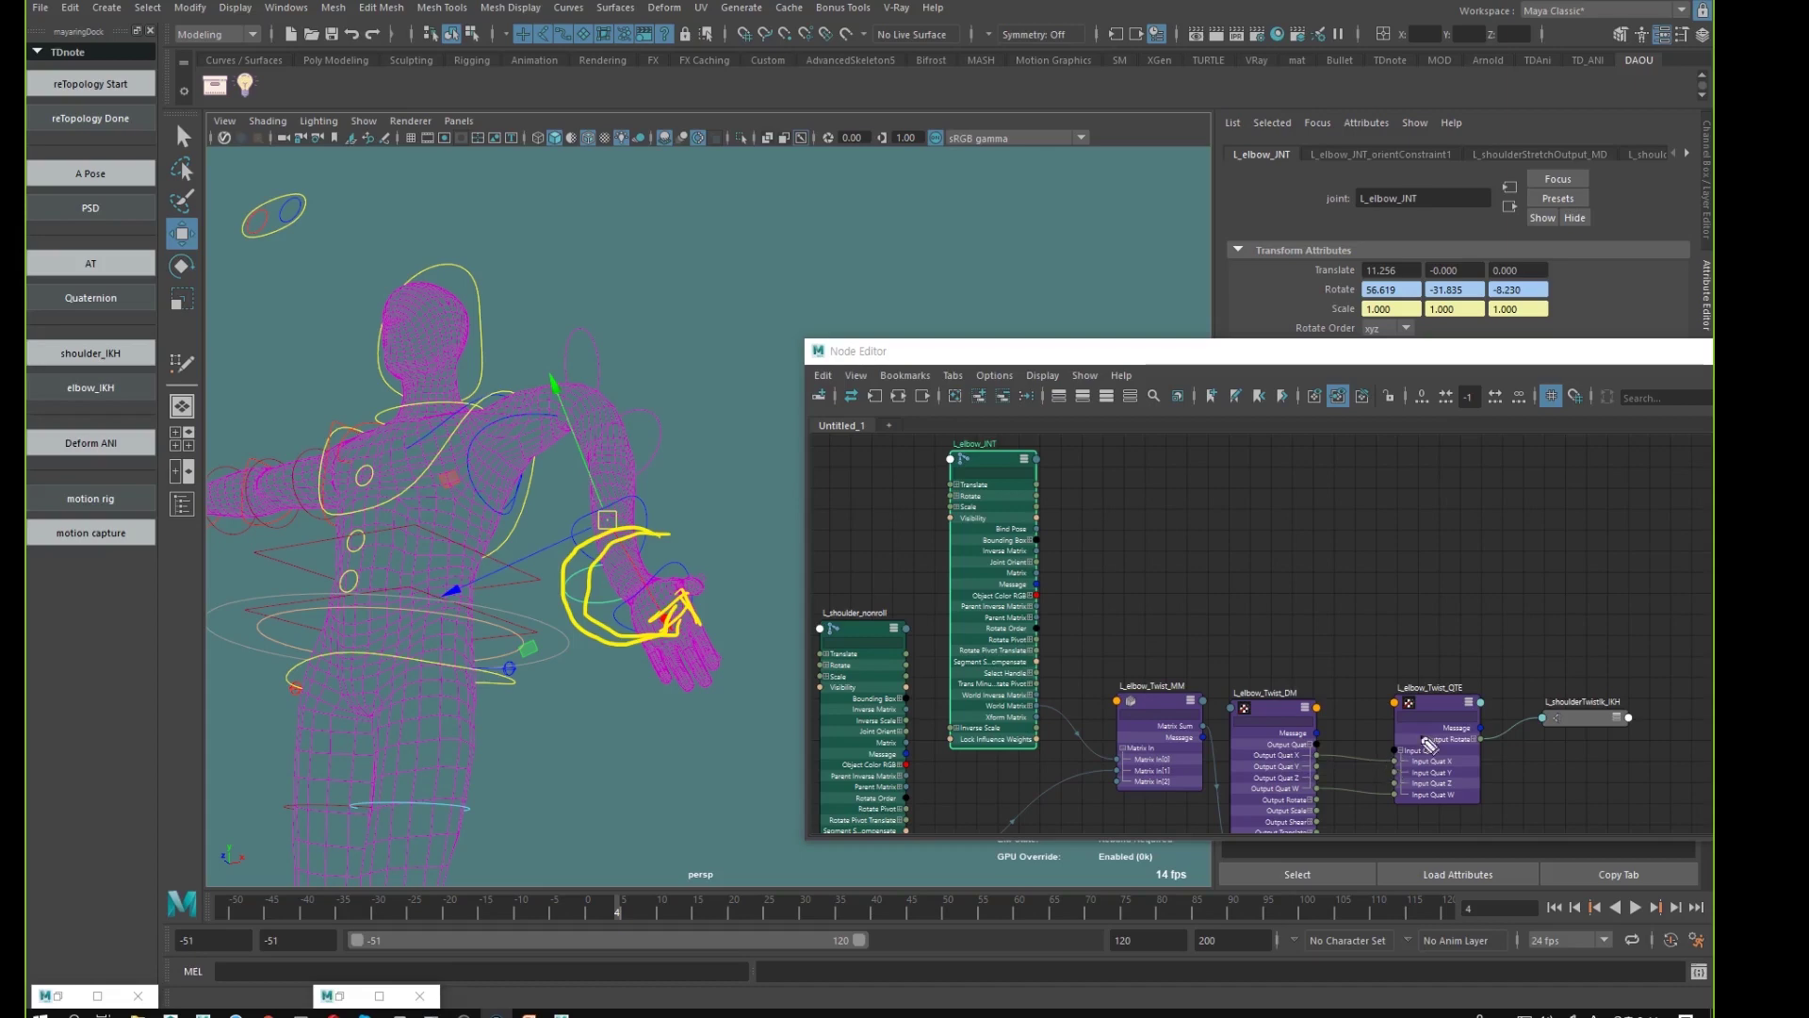
pyautogui.moveTo(1404, 776)
pyautogui.mouseDown()
pyautogui.moveTo(1465, 765)
pyautogui.moveTo(1400, 768)
pyautogui.moveTo(1413, 775)
pyautogui.mouseUp()
pyautogui.moveTo(1251, 790)
pyautogui.mouseDown()
pyautogui.moveTo(1401, 794)
pyautogui.moveTo(1381, 806)
pyautogui.mouseUp()
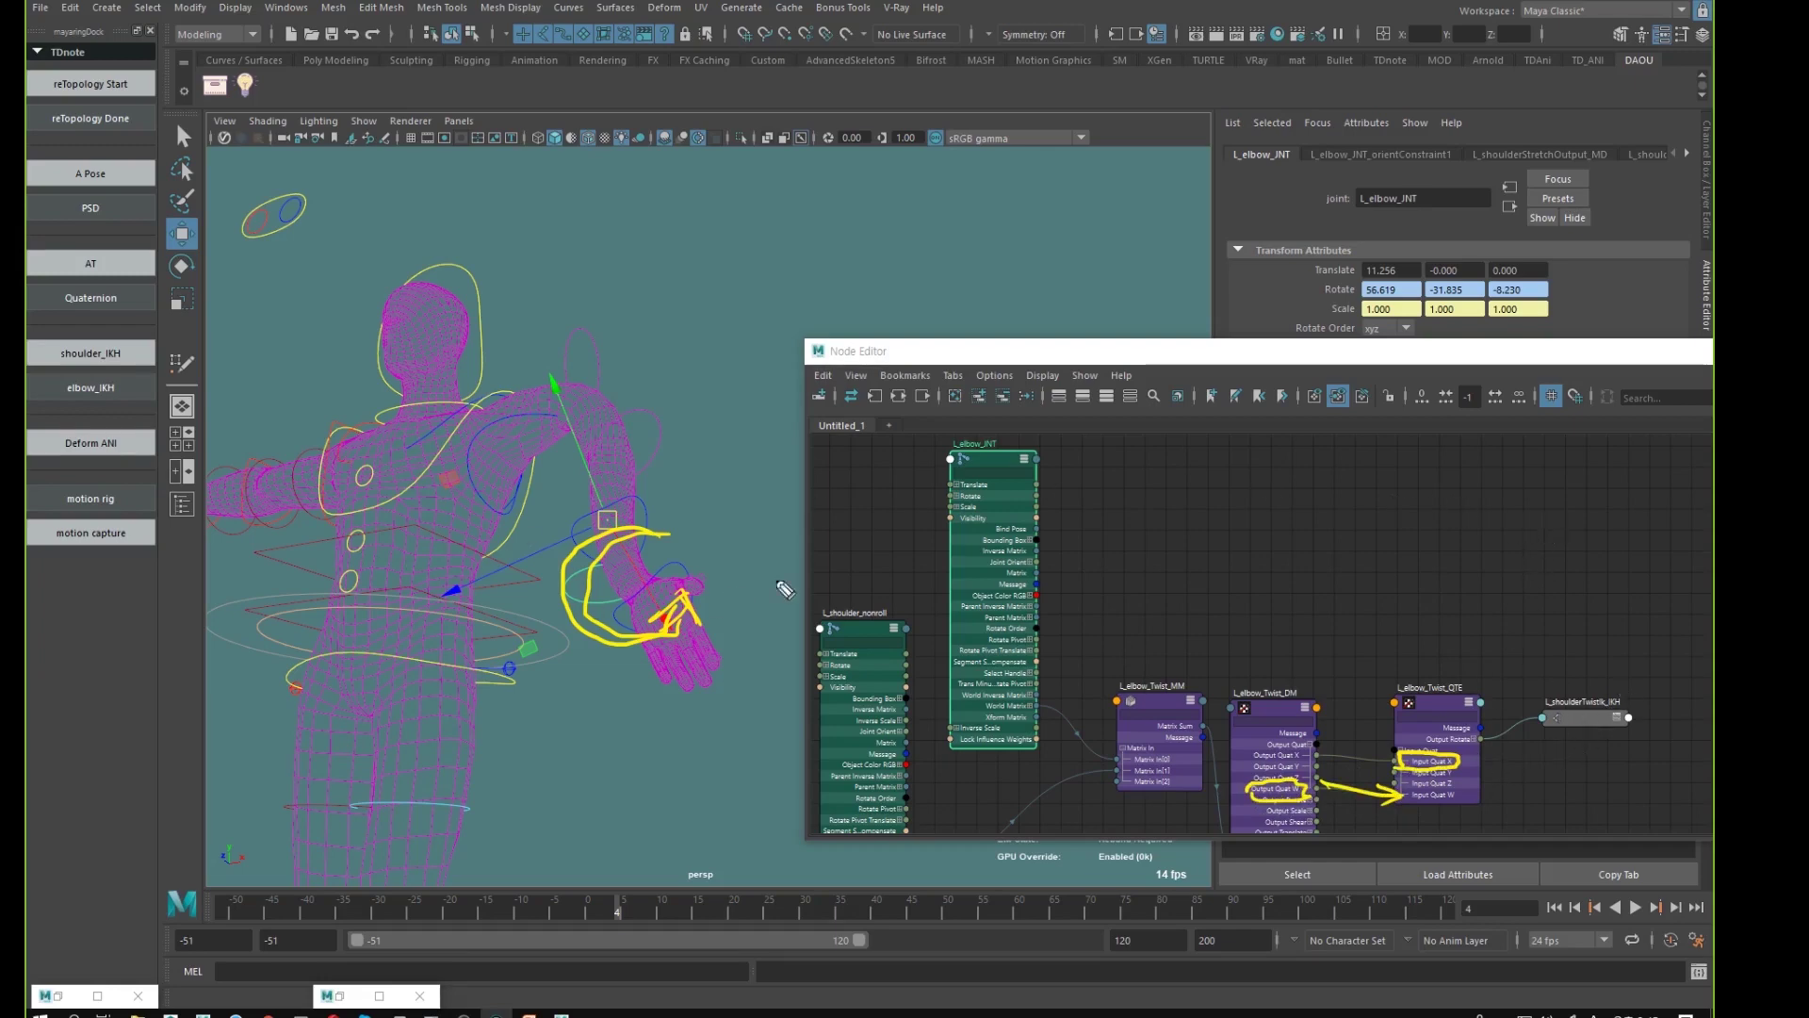
pyautogui.moveTo(763, 437)
pyautogui.mouseDown()
pyautogui.moveTo(684, 471)
pyautogui.moveTo(759, 525)
pyautogui.moveTo(803, 504)
pyautogui.mouseUp()
pyautogui.moveTo(733, 432)
pyautogui.mouseDown()
pyautogui.moveTo(714, 533)
pyautogui.moveTo(794, 500)
pyautogui.mouseUp()
pyautogui.moveTo(1477, 746); pyautogui.dragTo(1550, 702)
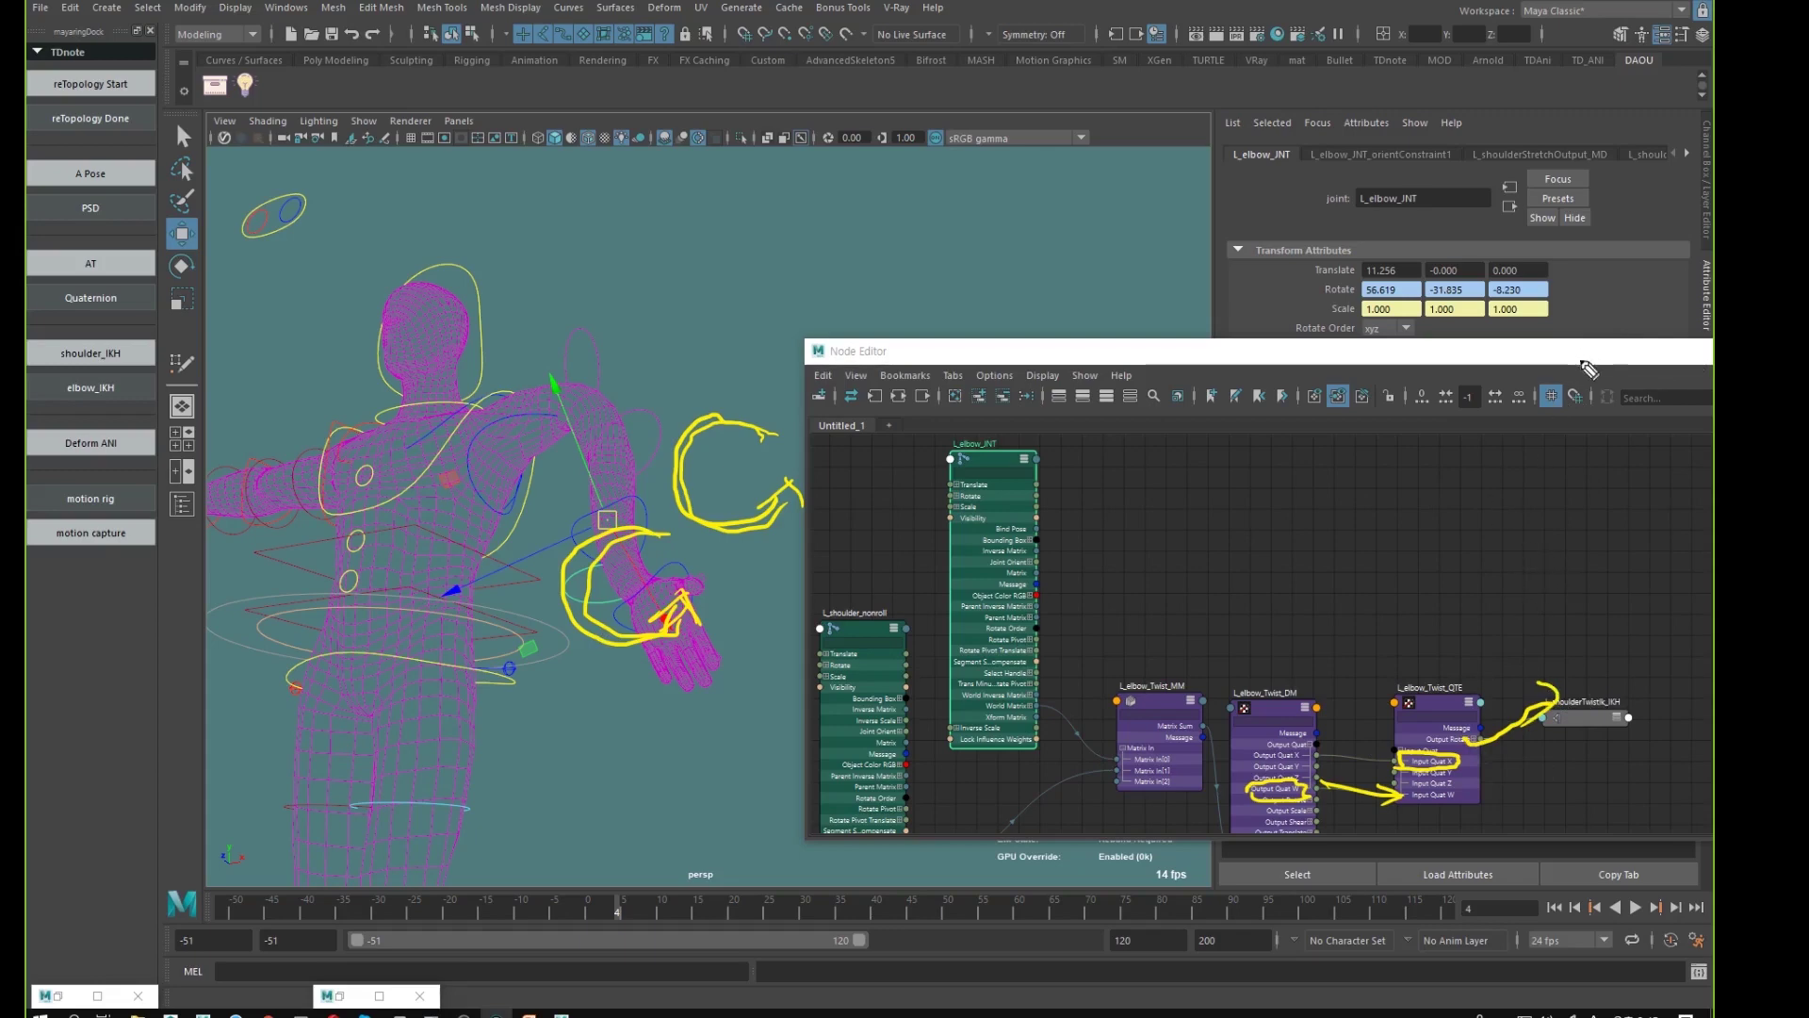
pyautogui.press('e')
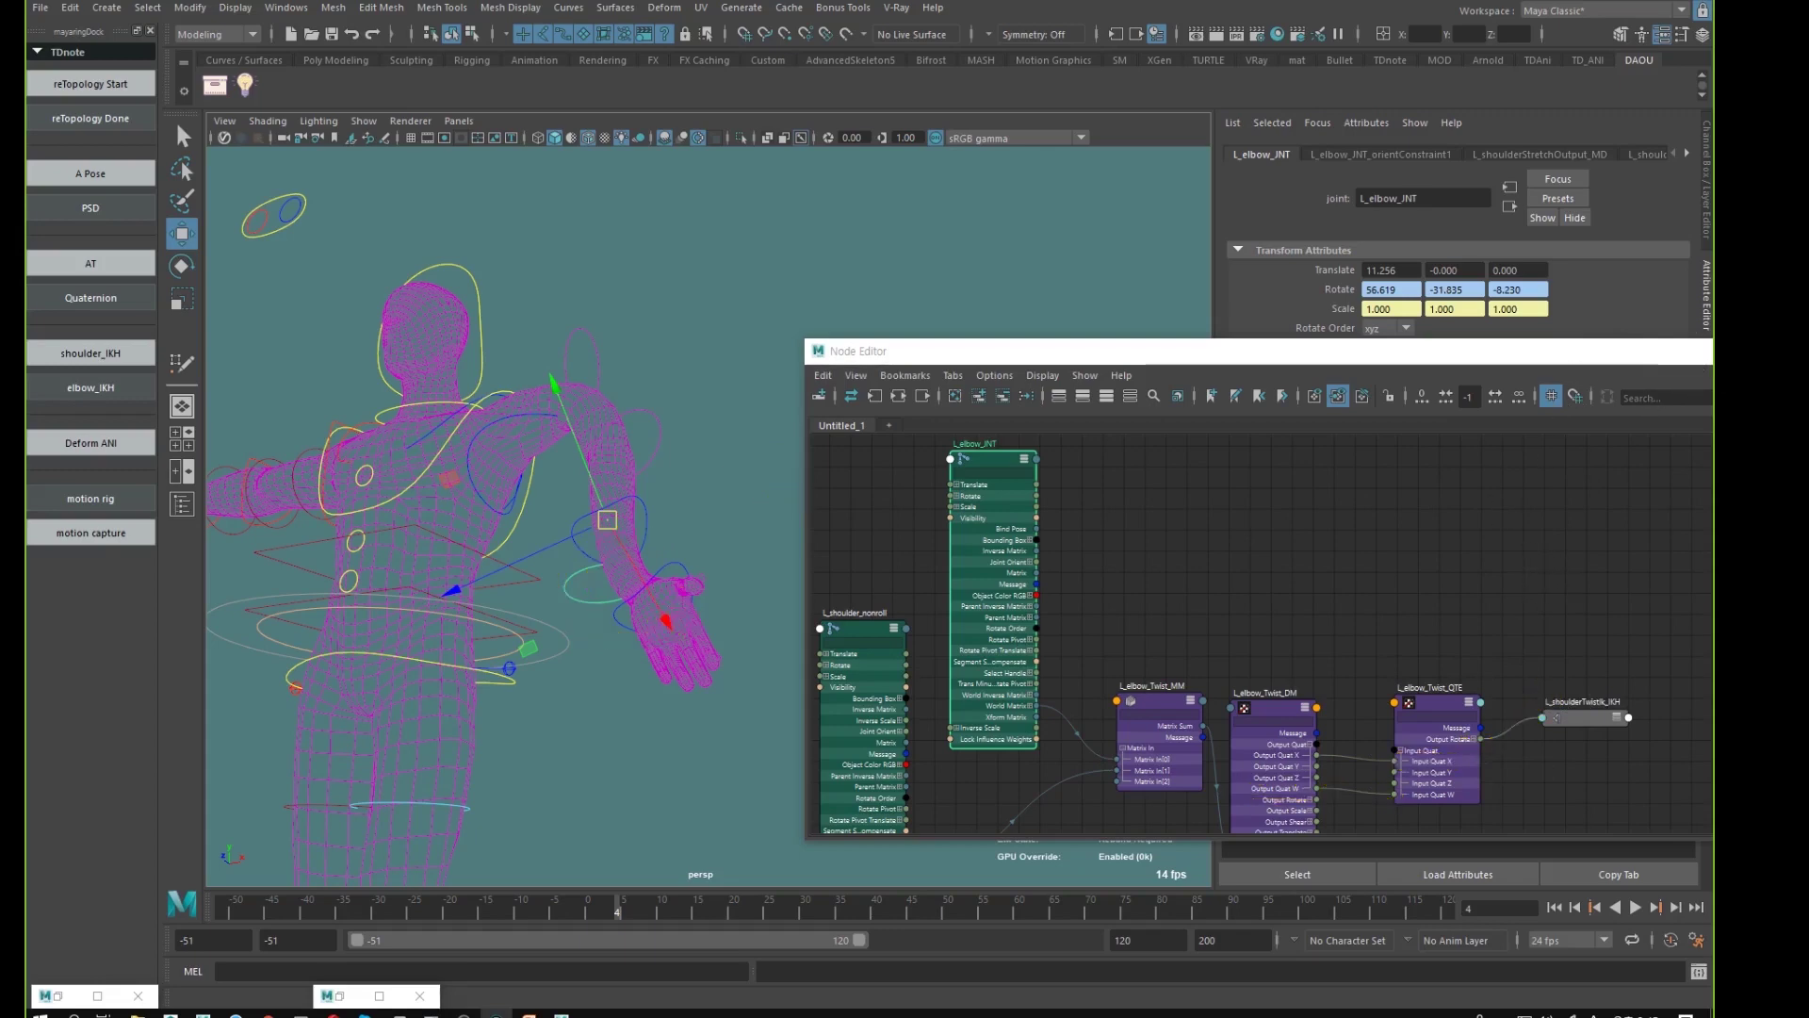
# - Select the L_shoulderTwistIk_IKH node in the graph to show its IK solver attributes
pyautogui.moveTo(1548, 646); pyautogui.dragTo(1595, 754)
pyautogui.click(1599, 717)
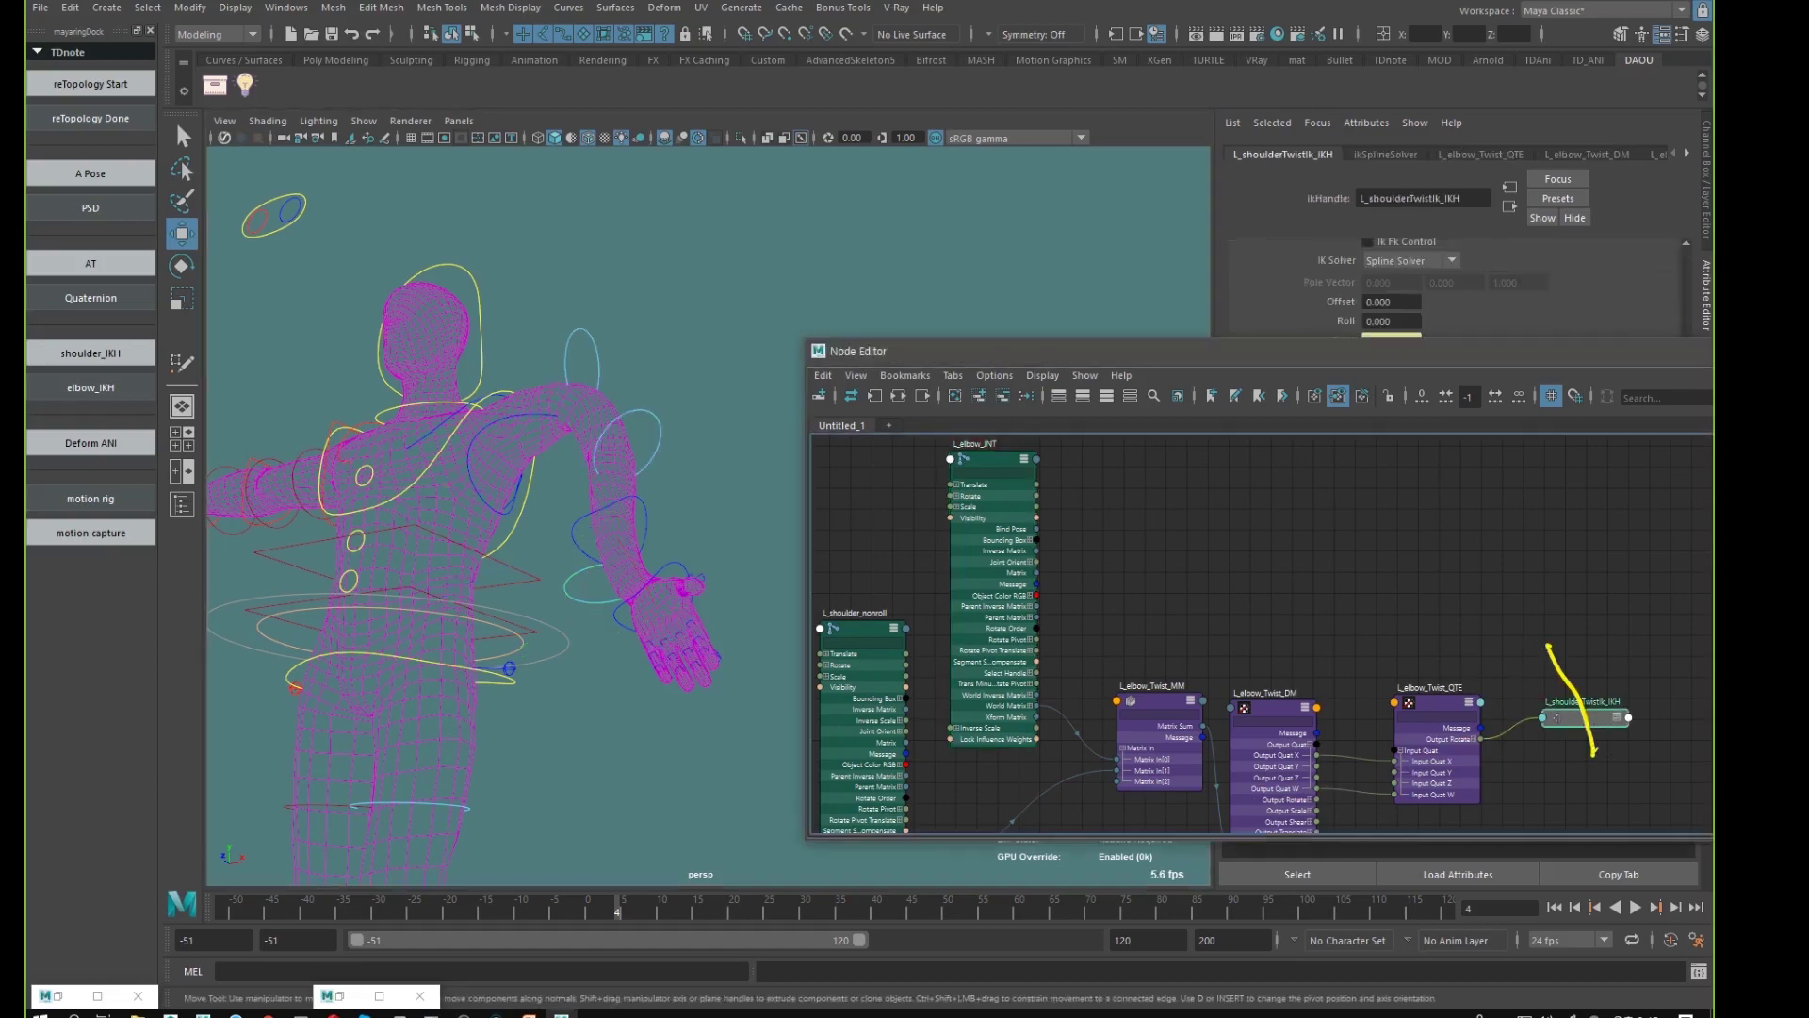
# - Show the channels of the left shoulder twist IK handle and put the Node Editor away to clear the viewport
pyautogui.moveTo(1546, 368); pyautogui.dragTo(1284, 422)
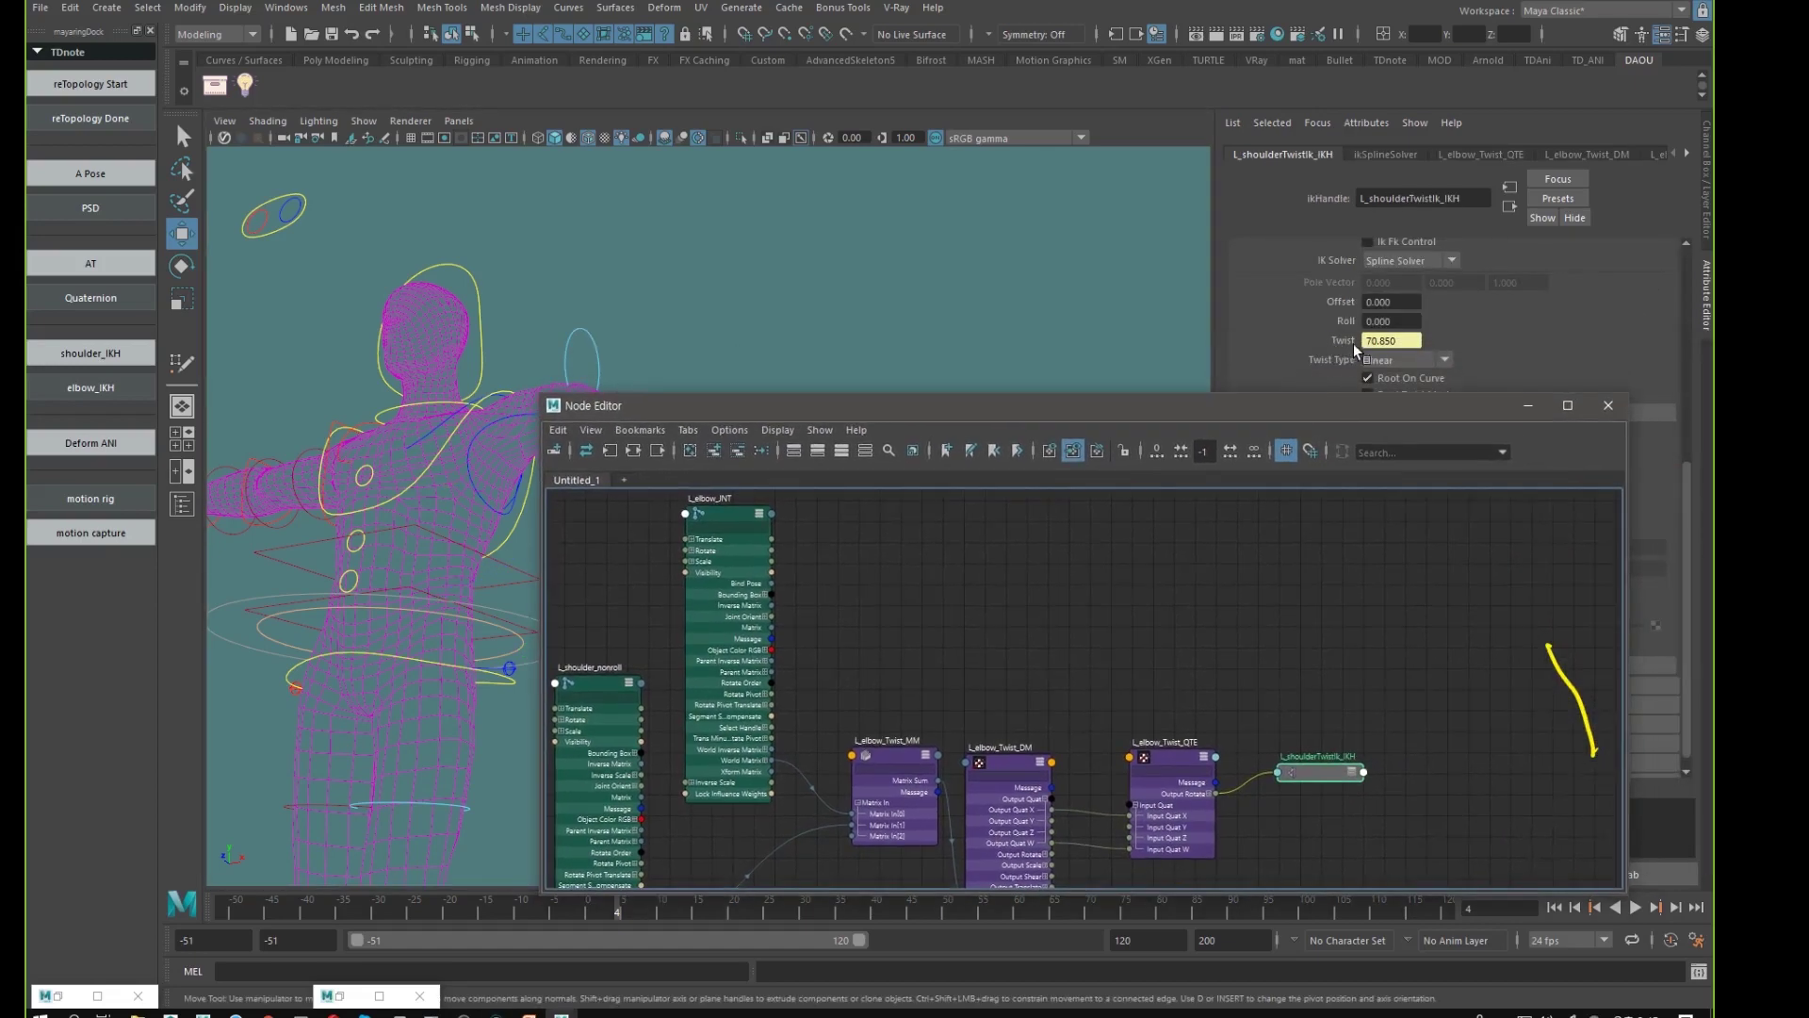
pyautogui.click(1702, 34)
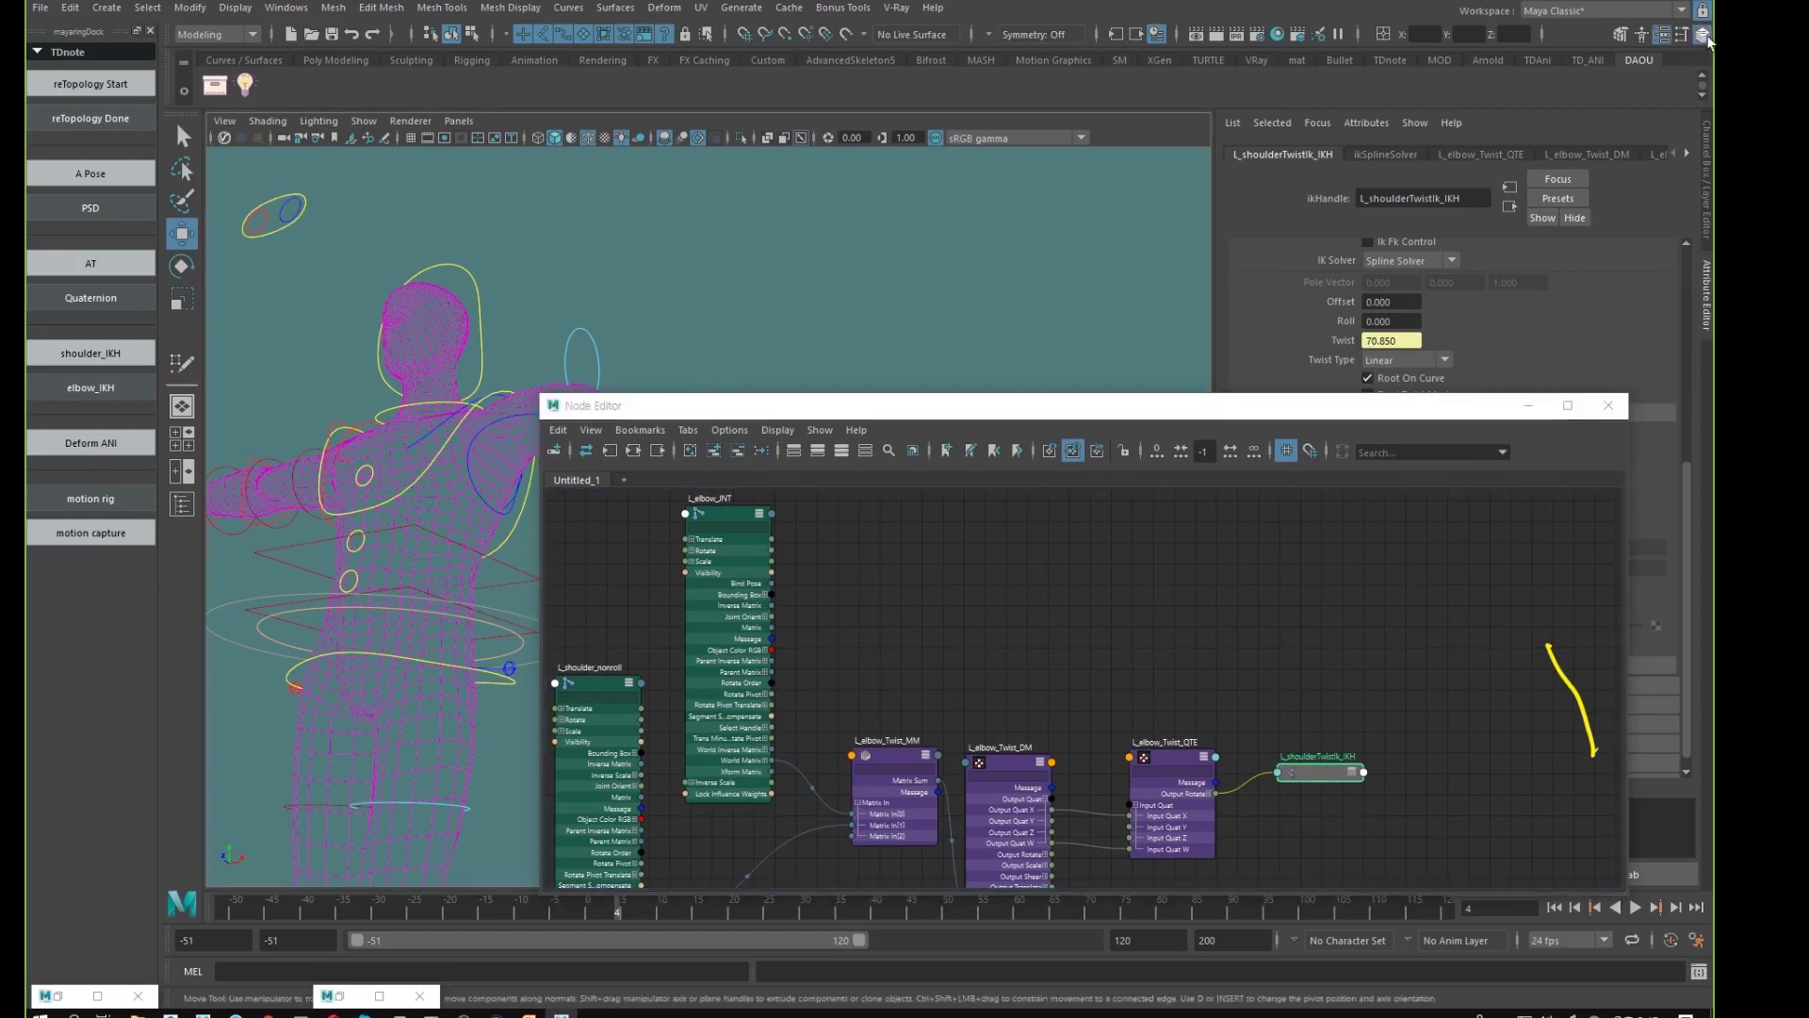
pyautogui.moveTo(1506, 409); pyautogui.dragTo(1292, 394)
pyautogui.click(1331, 392)
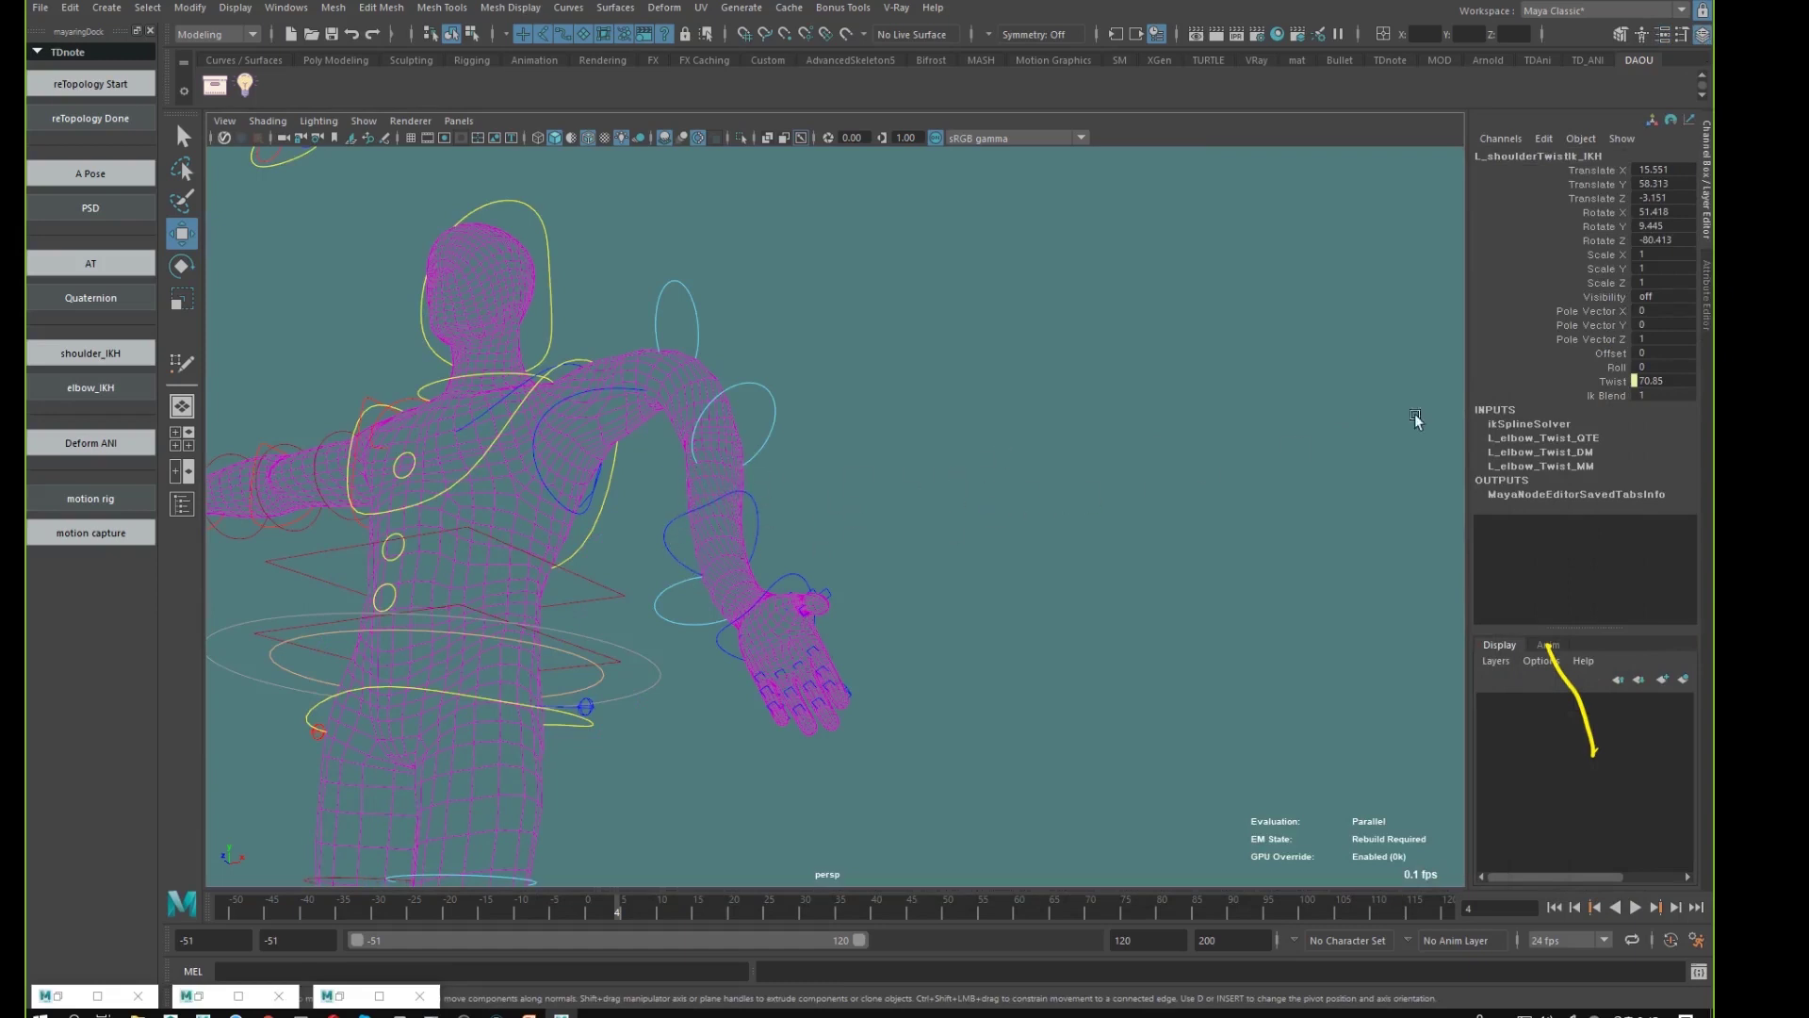
# - Break the incoming connection on the Twist channel of L_shoulderTwistIk_IKH, with the left arm in close view
pyautogui.keyDown('alt'); pyautogui.moveTo(1046, 586); pyautogui.dragTo(737, 505); pyautogui.keyUp('alt')
pyautogui.keyDown('alt'); pyautogui.moveTo(738, 505); pyautogui.dragTo(884, 460, button='right'); pyautogui.keyUp('alt')
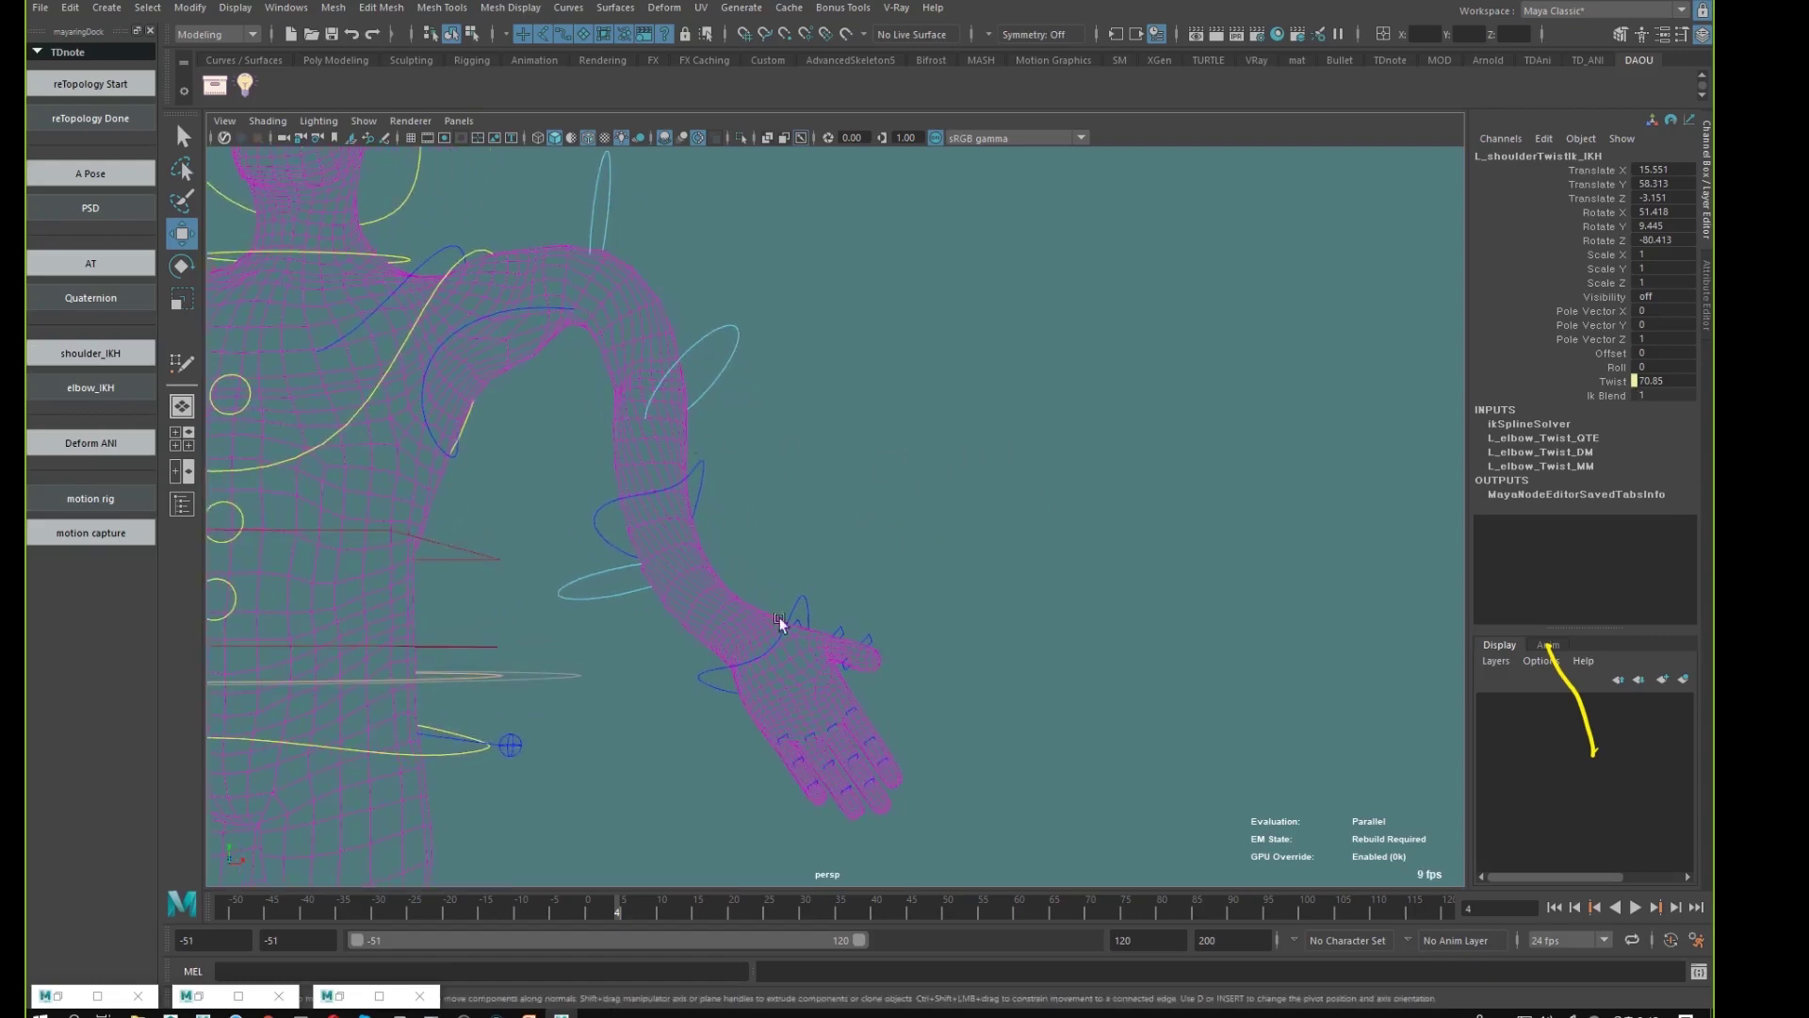
pyautogui.keyDown('alt'); pyautogui.moveTo(998, 580); pyautogui.dragTo(740, 643); pyautogui.keyUp('alt')
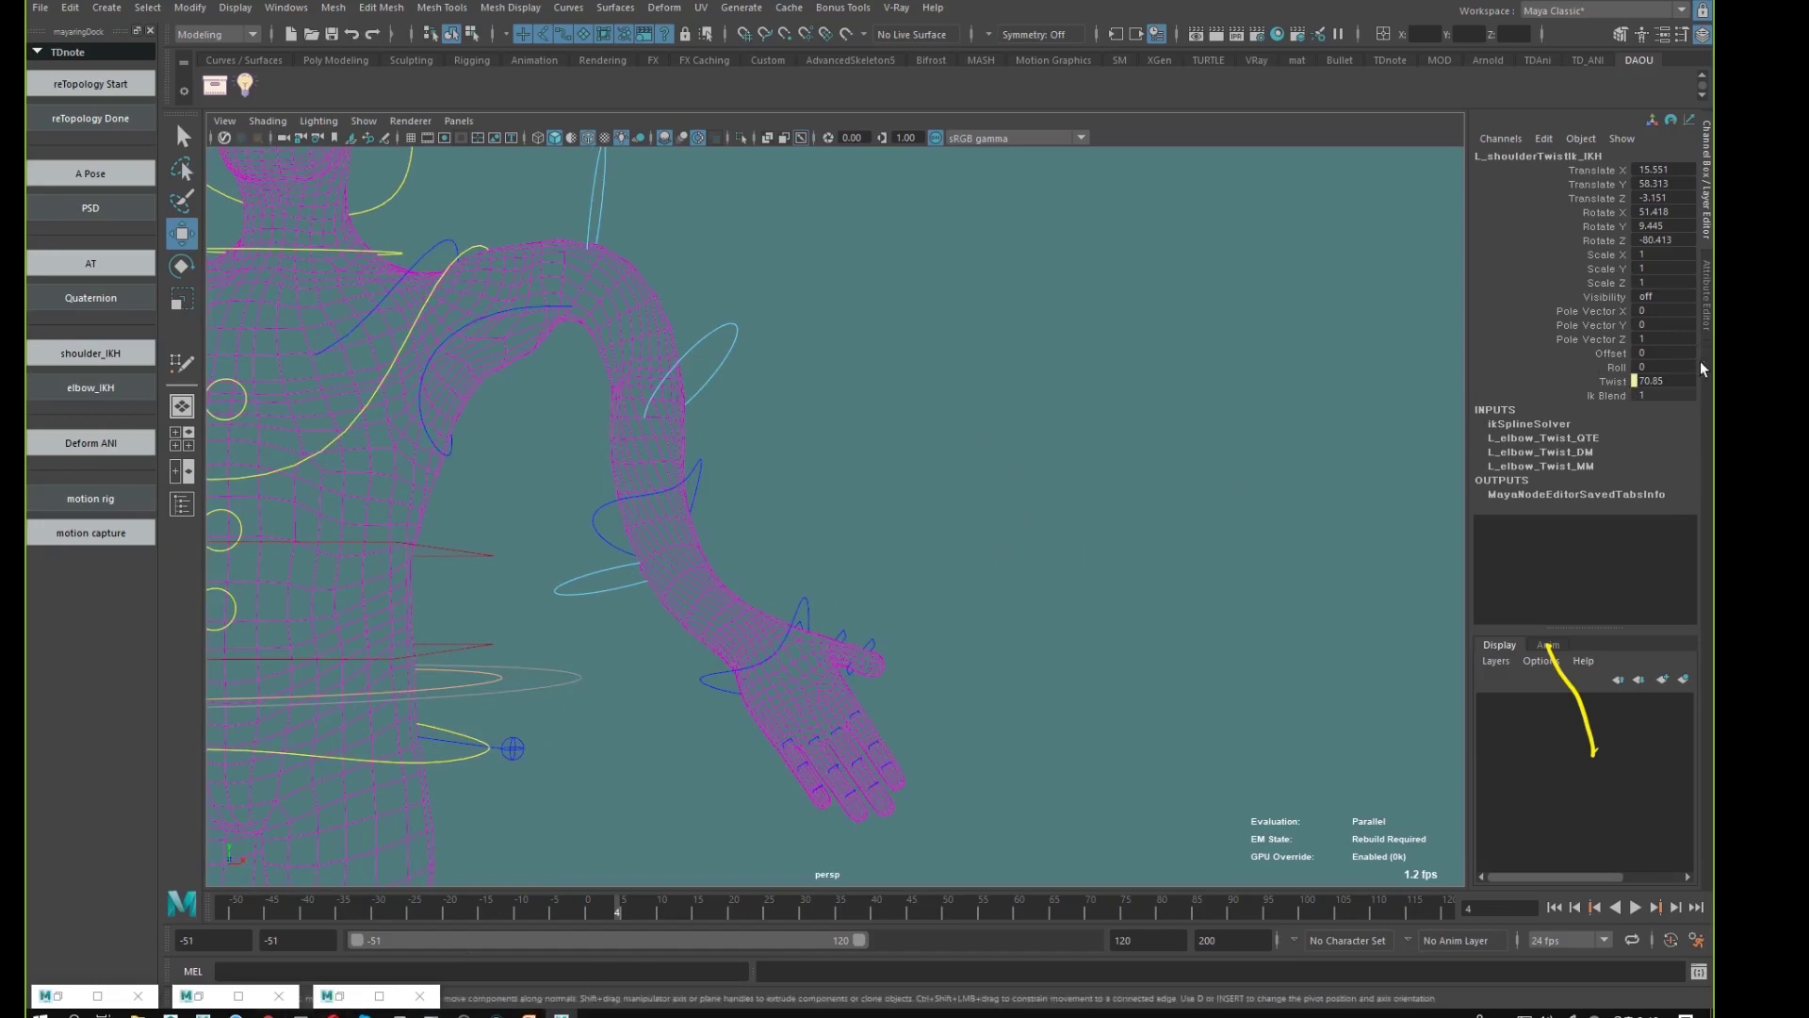
pyautogui.click(1619, 381)
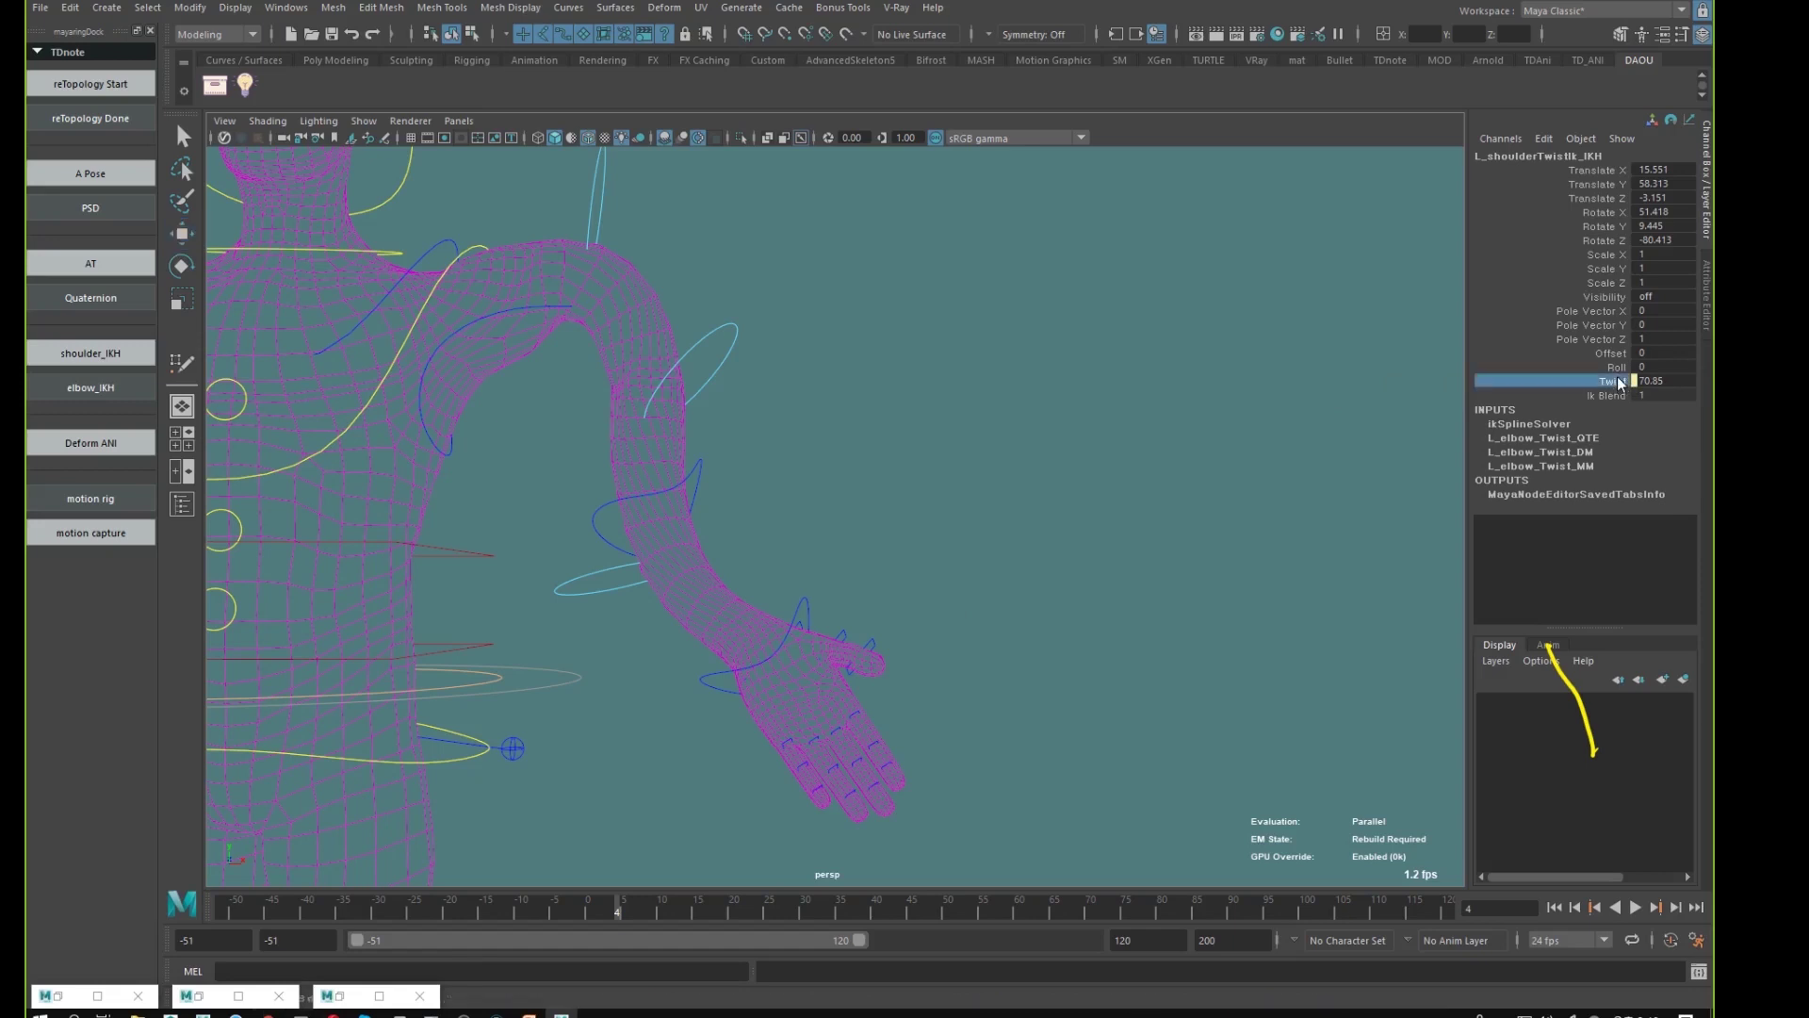
pyautogui.rightClick(1613, 385)
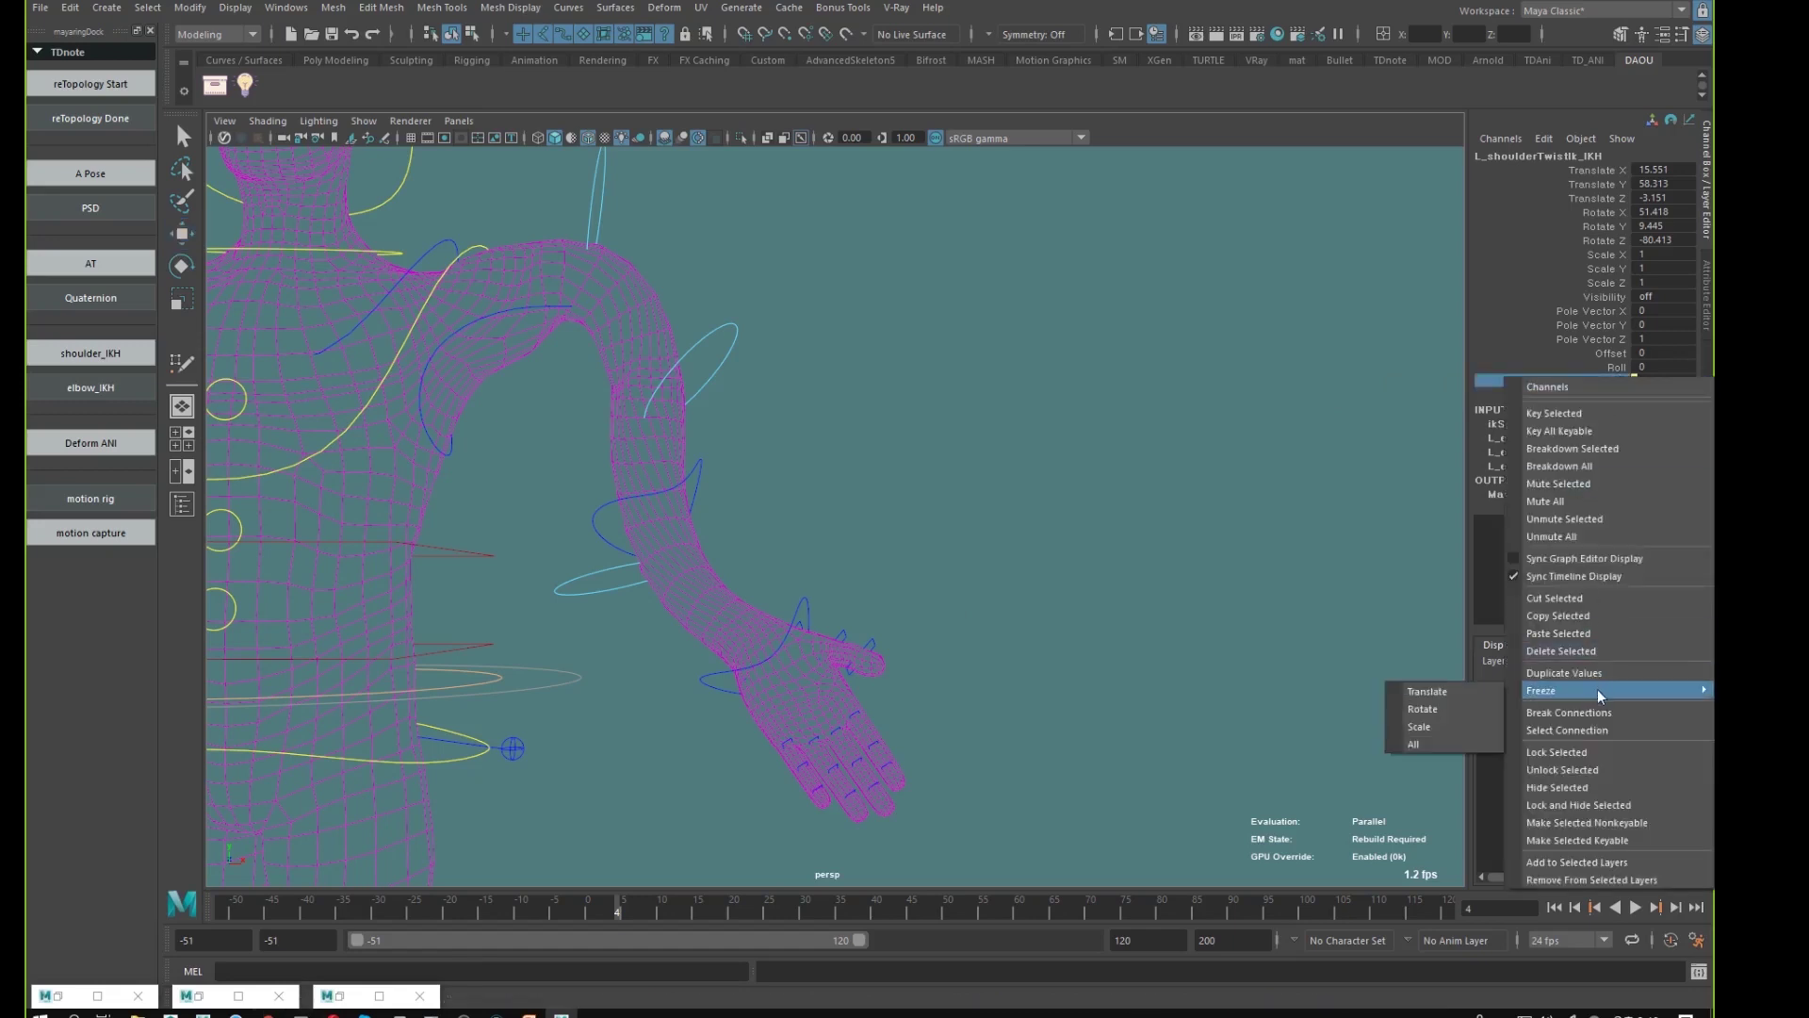
pyautogui.click(1592, 714)
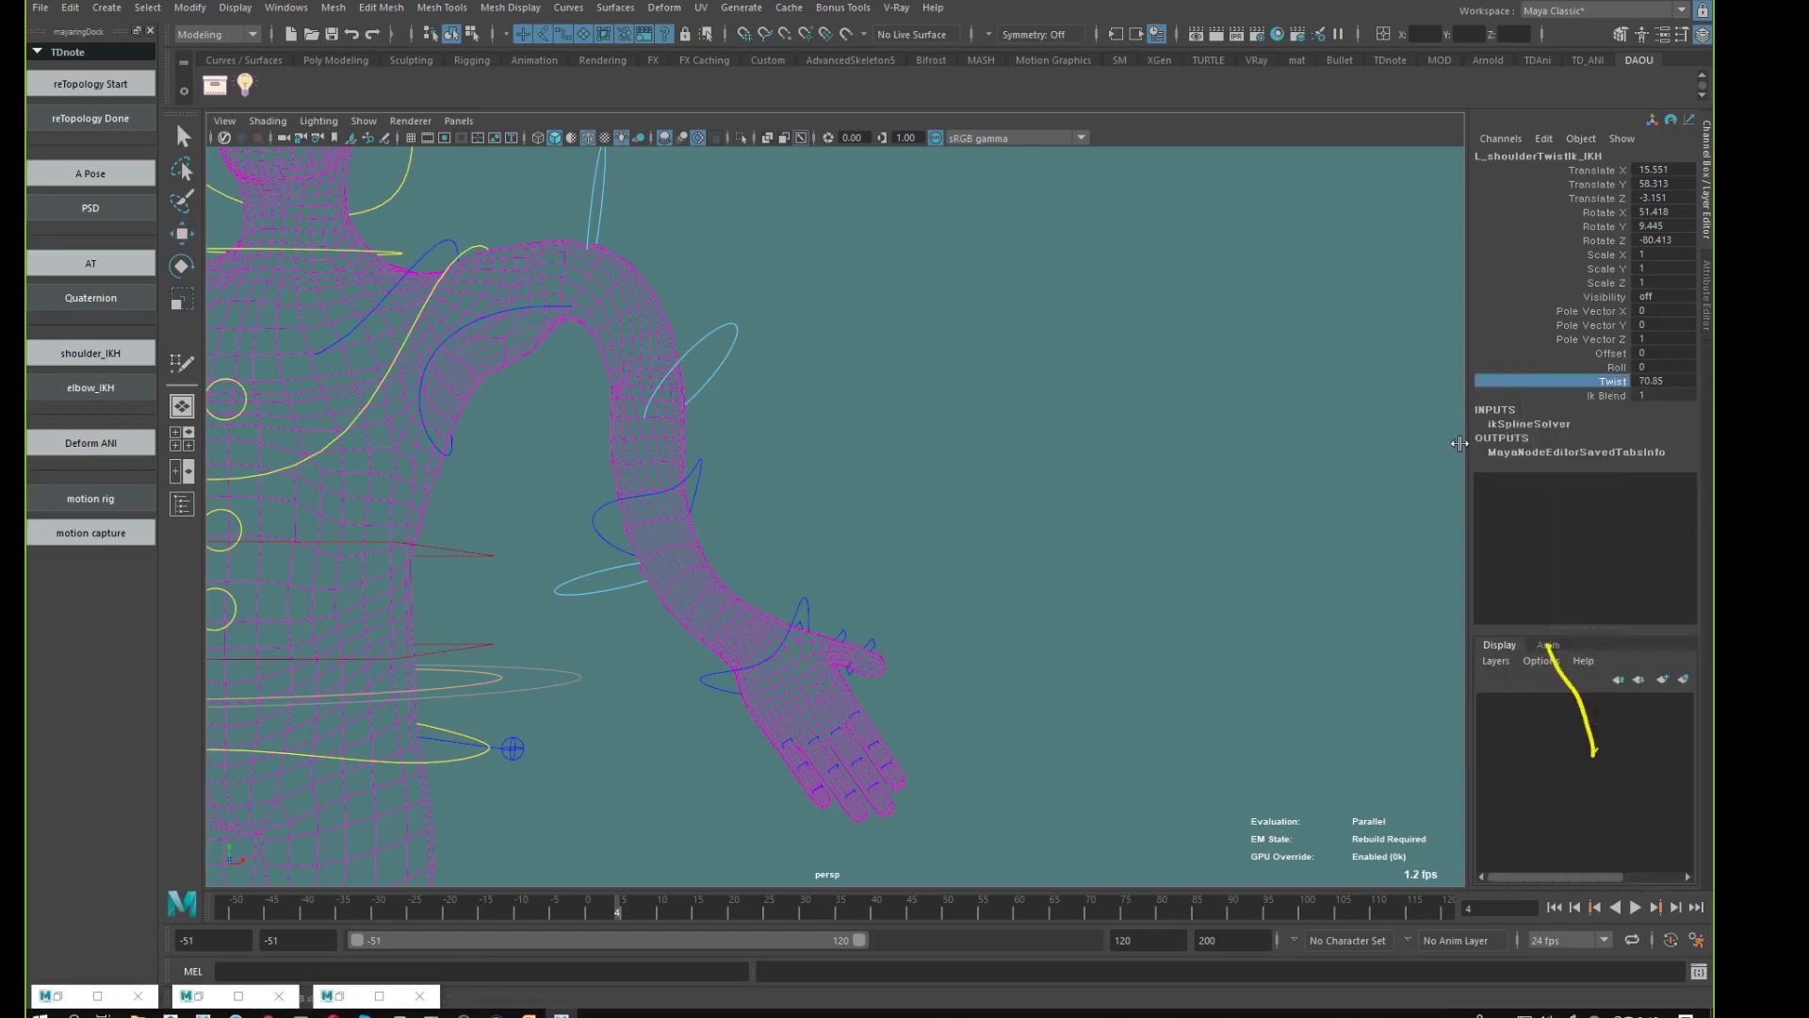
# - Try varying the disconnected Twist value to watch the upper arm twist, and undo back past the broken connection
pyautogui.moveTo(1093, 489); pyautogui.dragTo(1214, 445, button='middle')
pyautogui.hotkey('ctrl', 'z')
pyautogui.hotkey('ctrl', 'z')
pyautogui.press('w')
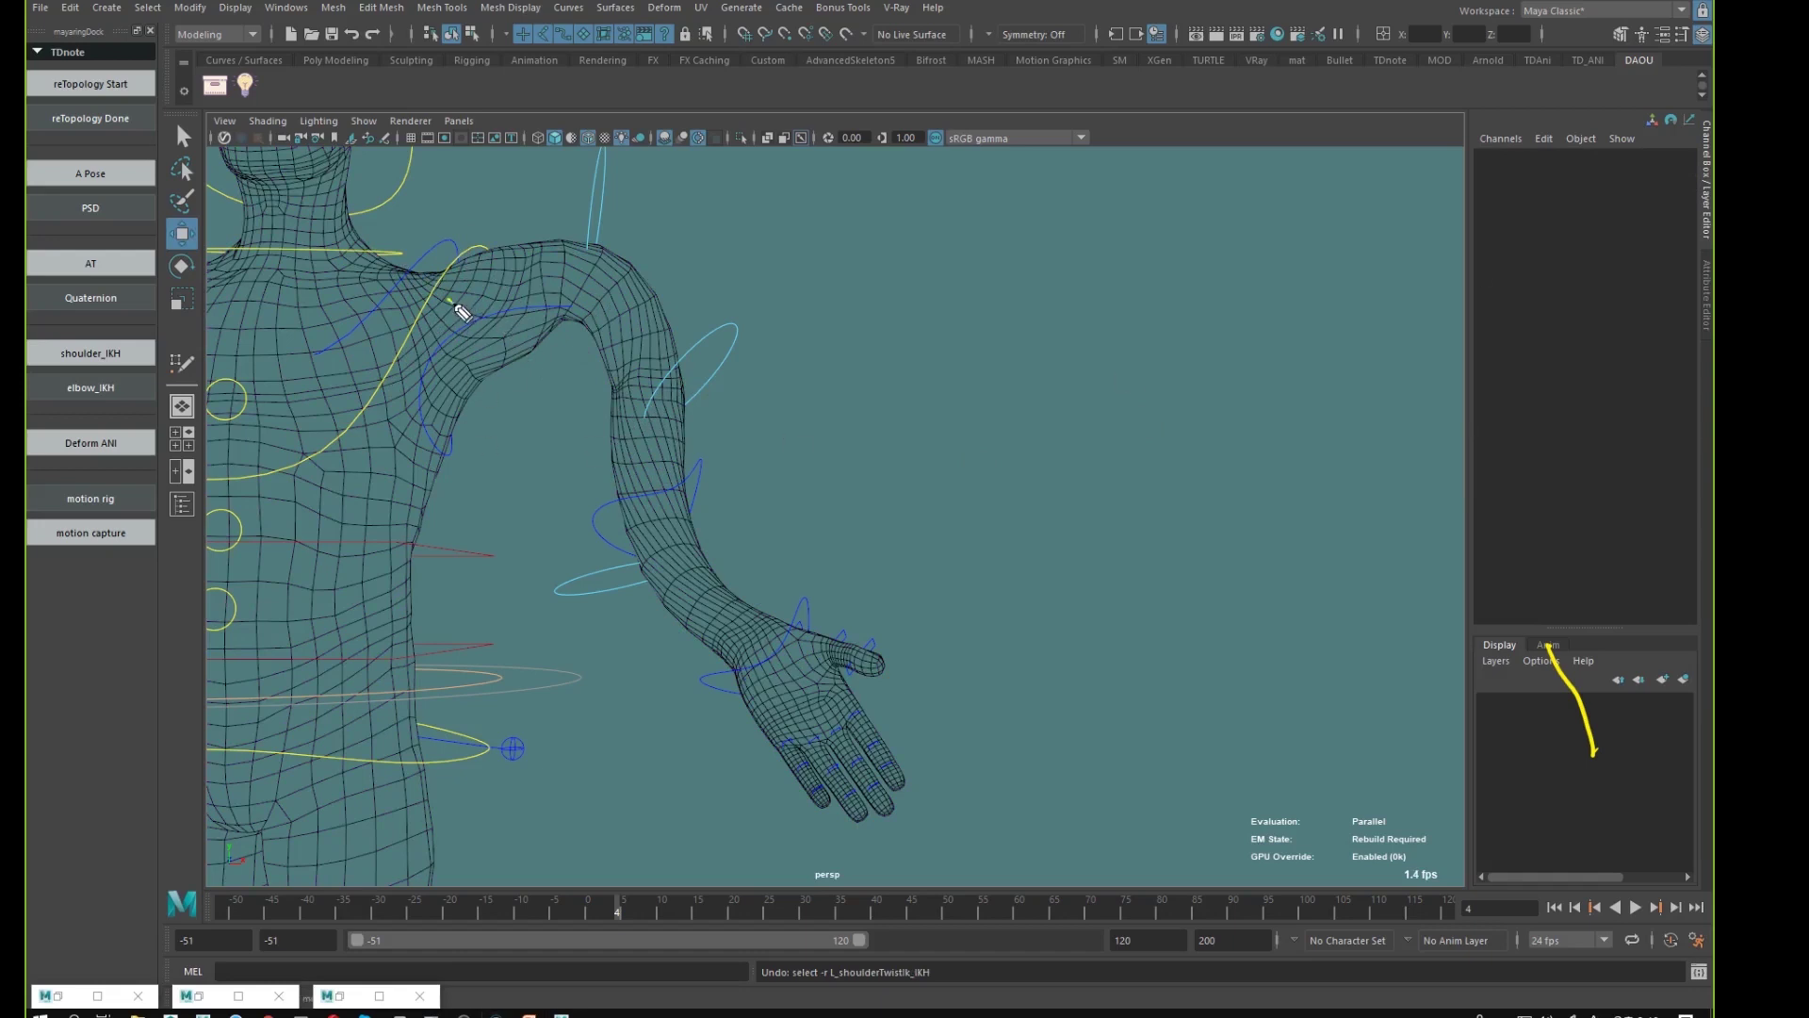
pyautogui.moveTo(451, 300)
pyautogui.mouseDown()
pyautogui.moveTo(597, 302)
pyautogui.moveTo(640, 441)
pyautogui.moveTo(714, 407)
pyautogui.moveTo(705, 448)
pyautogui.mouseUp()
pyautogui.moveTo(749, 404)
pyautogui.mouseDown()
pyautogui.moveTo(764, 422)
pyautogui.moveTo(747, 406)
pyautogui.mouseUp()
pyautogui.moveTo(441, 279); pyautogui.dragTo(453, 325)
pyautogui.moveTo(428, 206); pyautogui.dragTo(432, 234)
pyautogui.moveTo(573, 315)
pyautogui.mouseDown()
pyautogui.moveTo(636, 247)
pyautogui.moveTo(697, 219)
pyautogui.mouseUp()
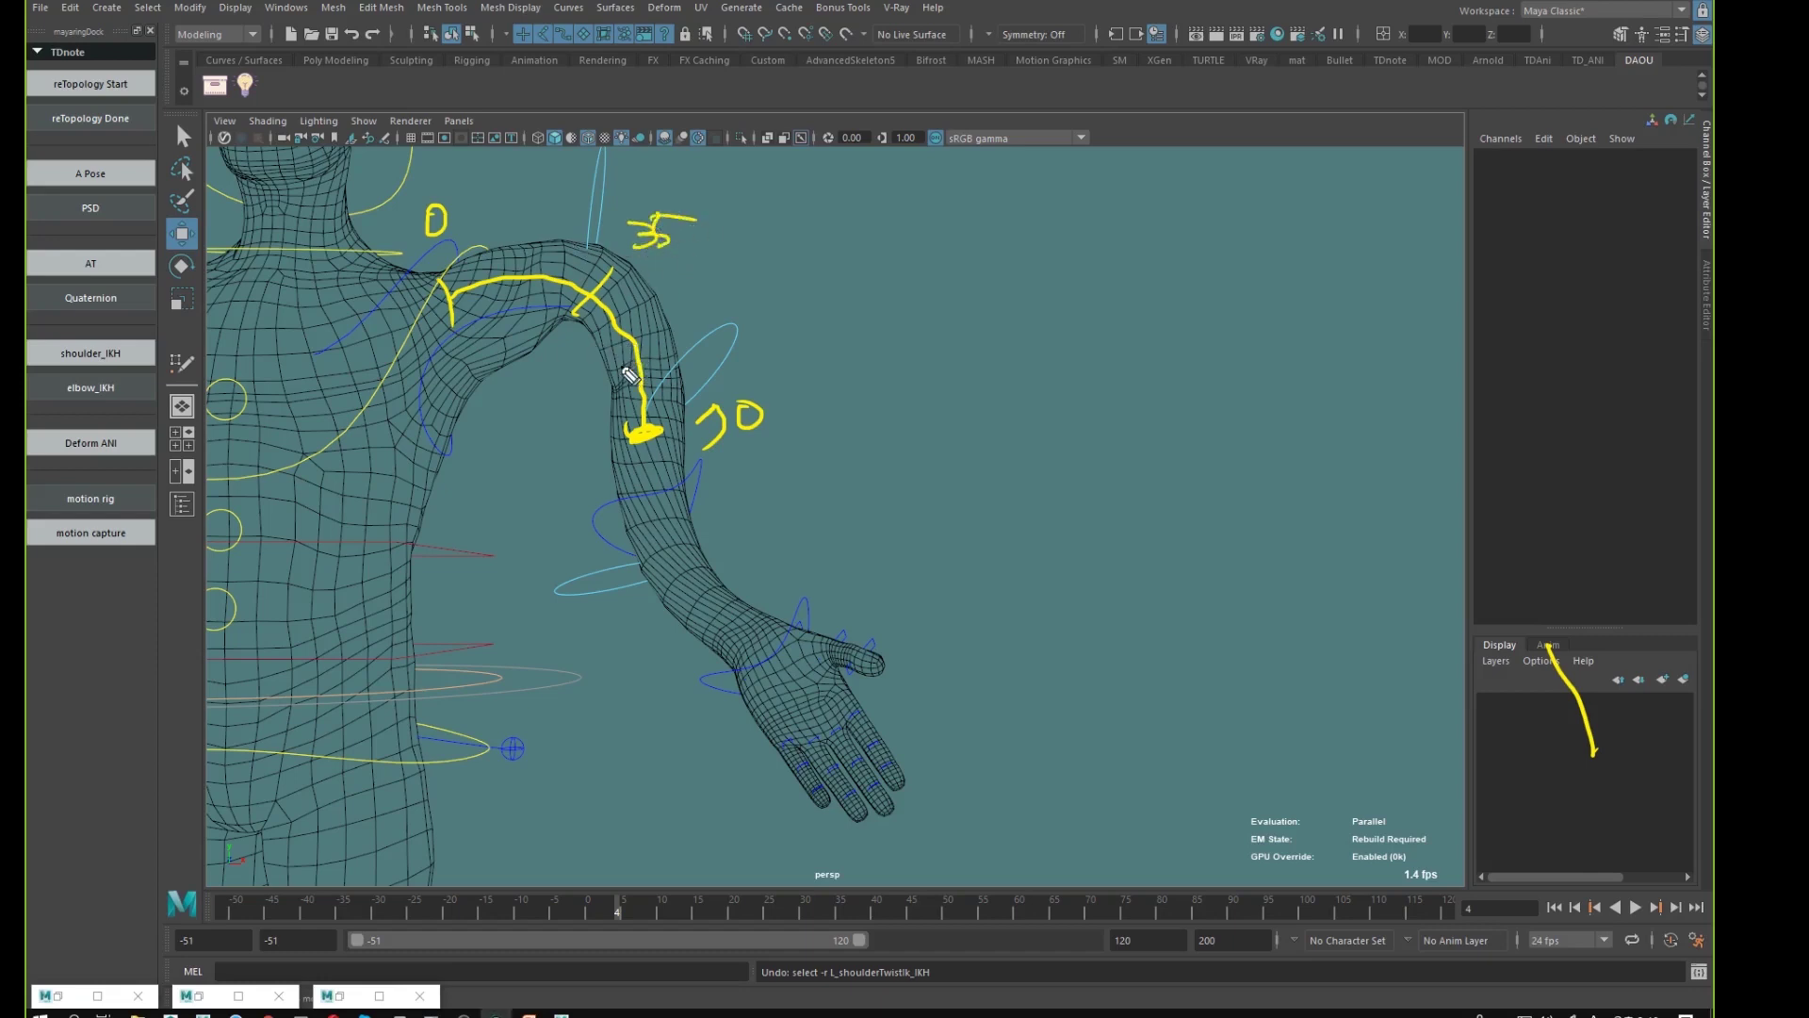
pyautogui.moveTo(615, 359)
pyautogui.mouseDown()
pyautogui.moveTo(662, 353)
pyautogui.moveTo(659, 379)
pyautogui.mouseUp()
pyautogui.moveTo(540, 252)
pyautogui.mouseDown()
pyautogui.moveTo(533, 307)
pyautogui.moveTo(498, 321)
pyautogui.mouseUp()
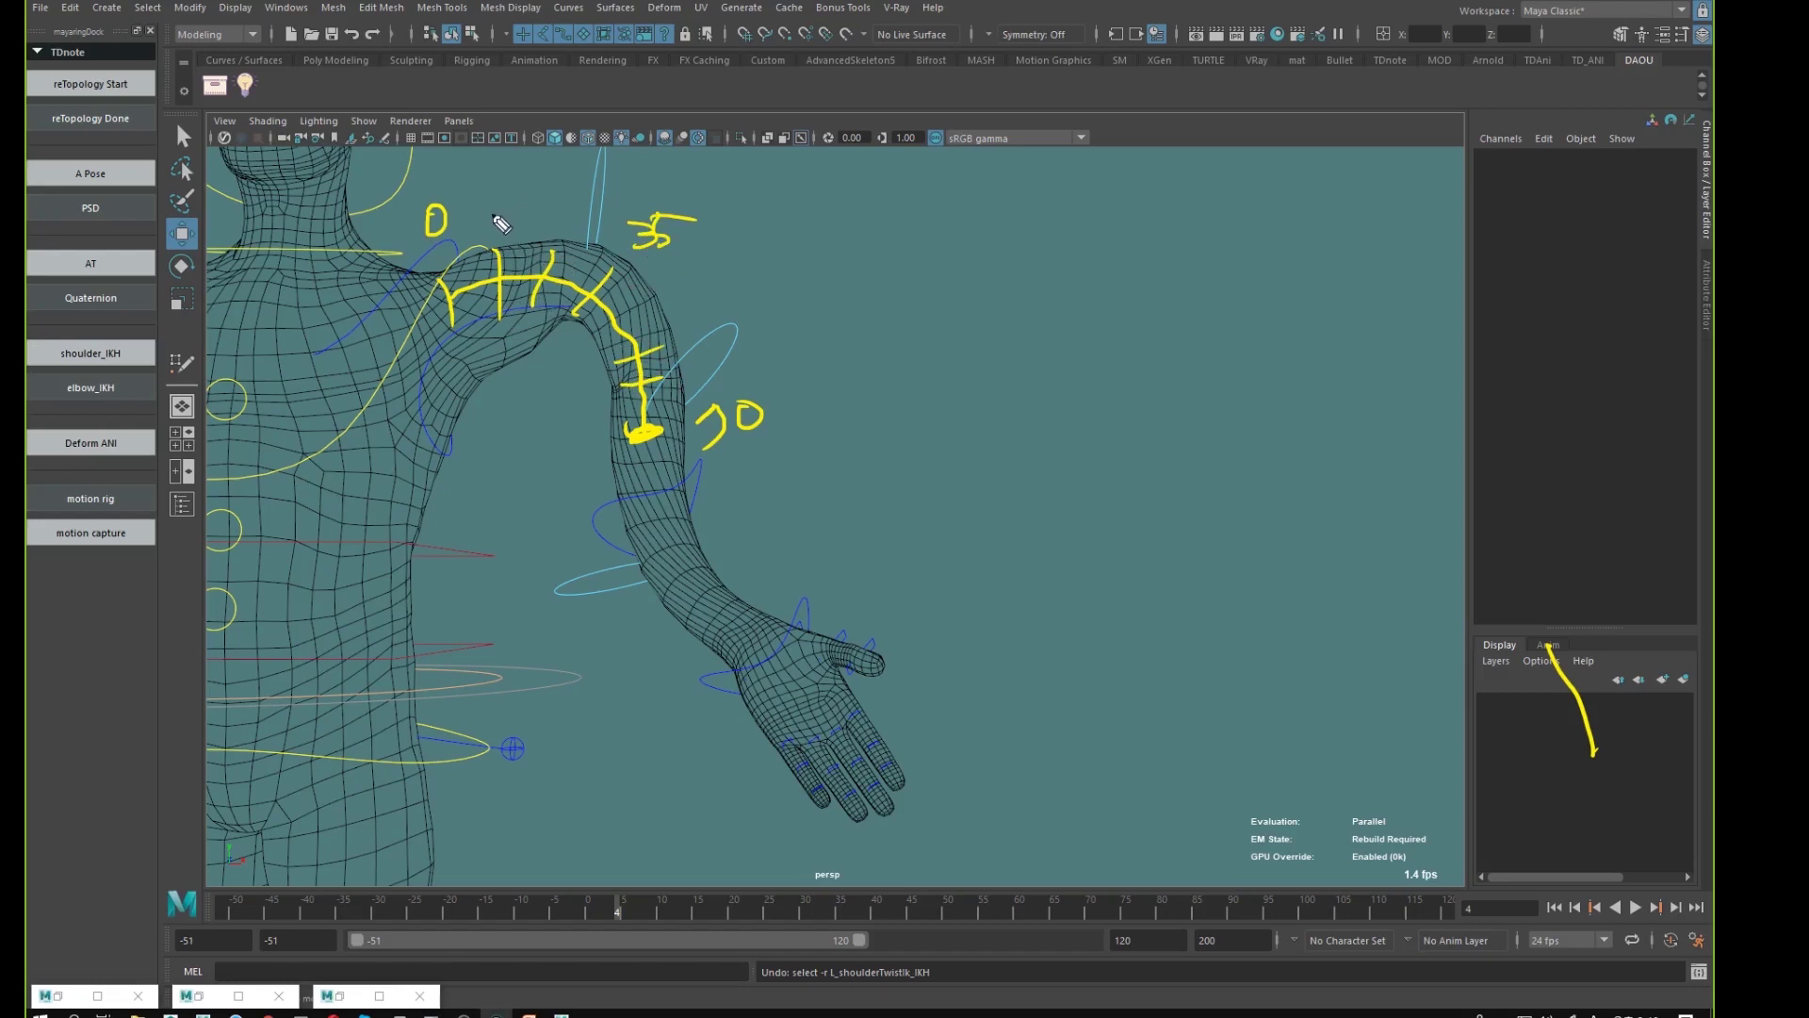
pyautogui.moveTo(481, 203); pyautogui.dragTo(492, 226)
pyautogui.moveTo(500, 201)
pyautogui.mouseDown()
pyautogui.moveTo(571, 229)
pyautogui.moveTo(584, 213)
pyautogui.mouseUp()
pyautogui.moveTo(680, 303)
pyautogui.mouseDown()
pyautogui.moveTo(683, 335)
pyautogui.moveTo(702, 300)
pyautogui.moveTo(706, 332)
pyautogui.moveTo(726, 297)
pyautogui.moveTo(716, 382)
pyautogui.moveTo(748, 350)
pyautogui.mouseUp()
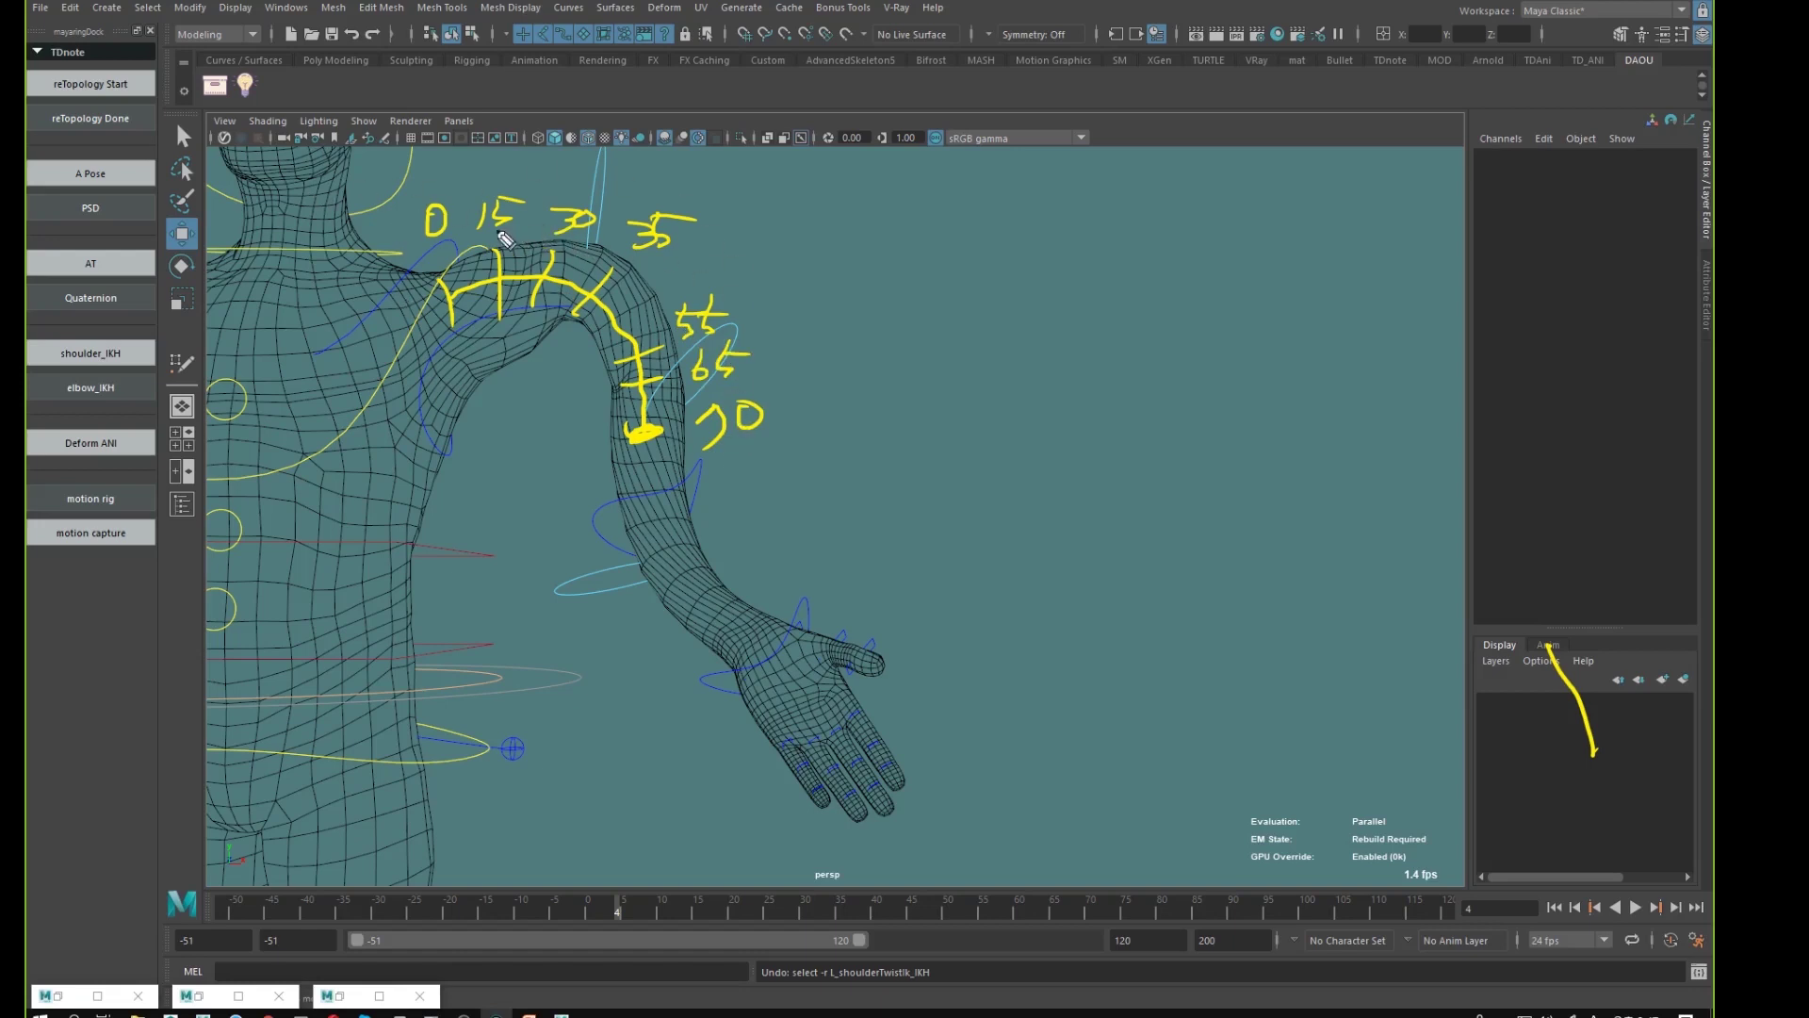
pyautogui.moveTo(544, 193)
pyautogui.mouseDown()
pyautogui.moveTo(598, 200)
pyautogui.moveTo(534, 232)
pyautogui.mouseUp()
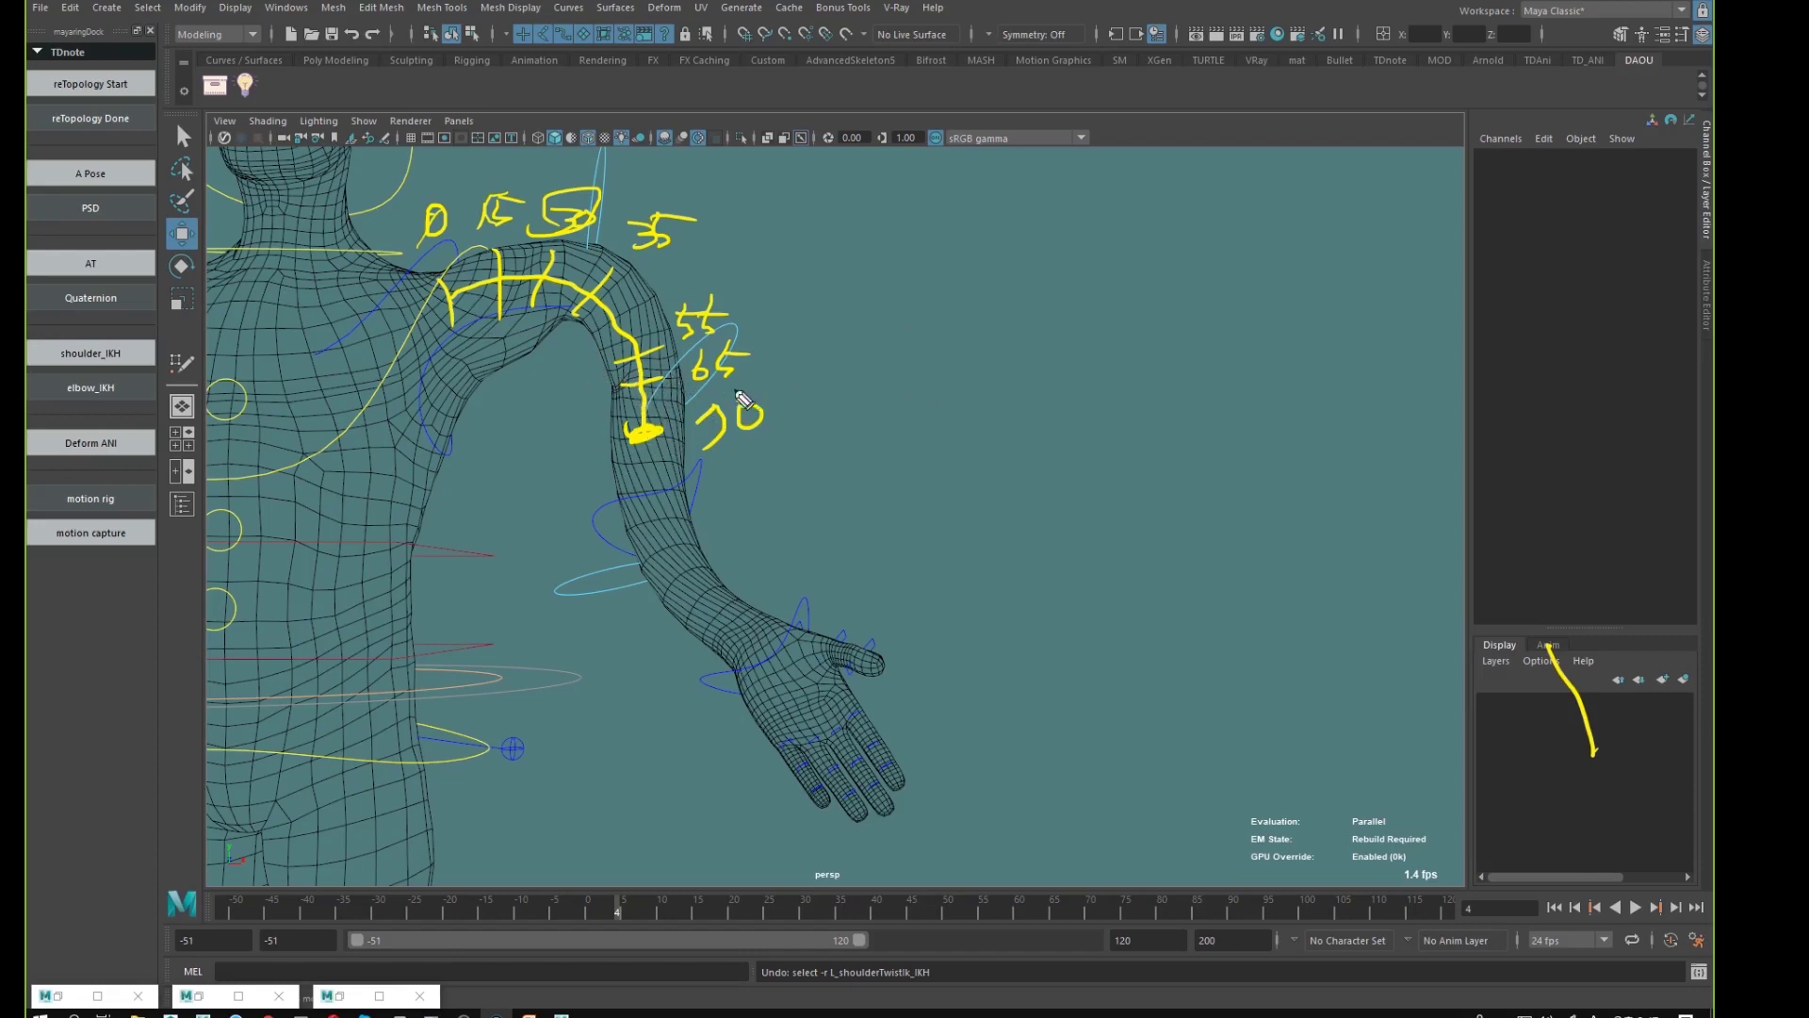
pyautogui.moveTo(648, 435)
pyautogui.mouseDown()
pyautogui.moveTo(617, 436)
pyautogui.moveTo(693, 426)
pyautogui.moveTo(603, 431)
pyautogui.moveTo(699, 420)
pyautogui.mouseUp()
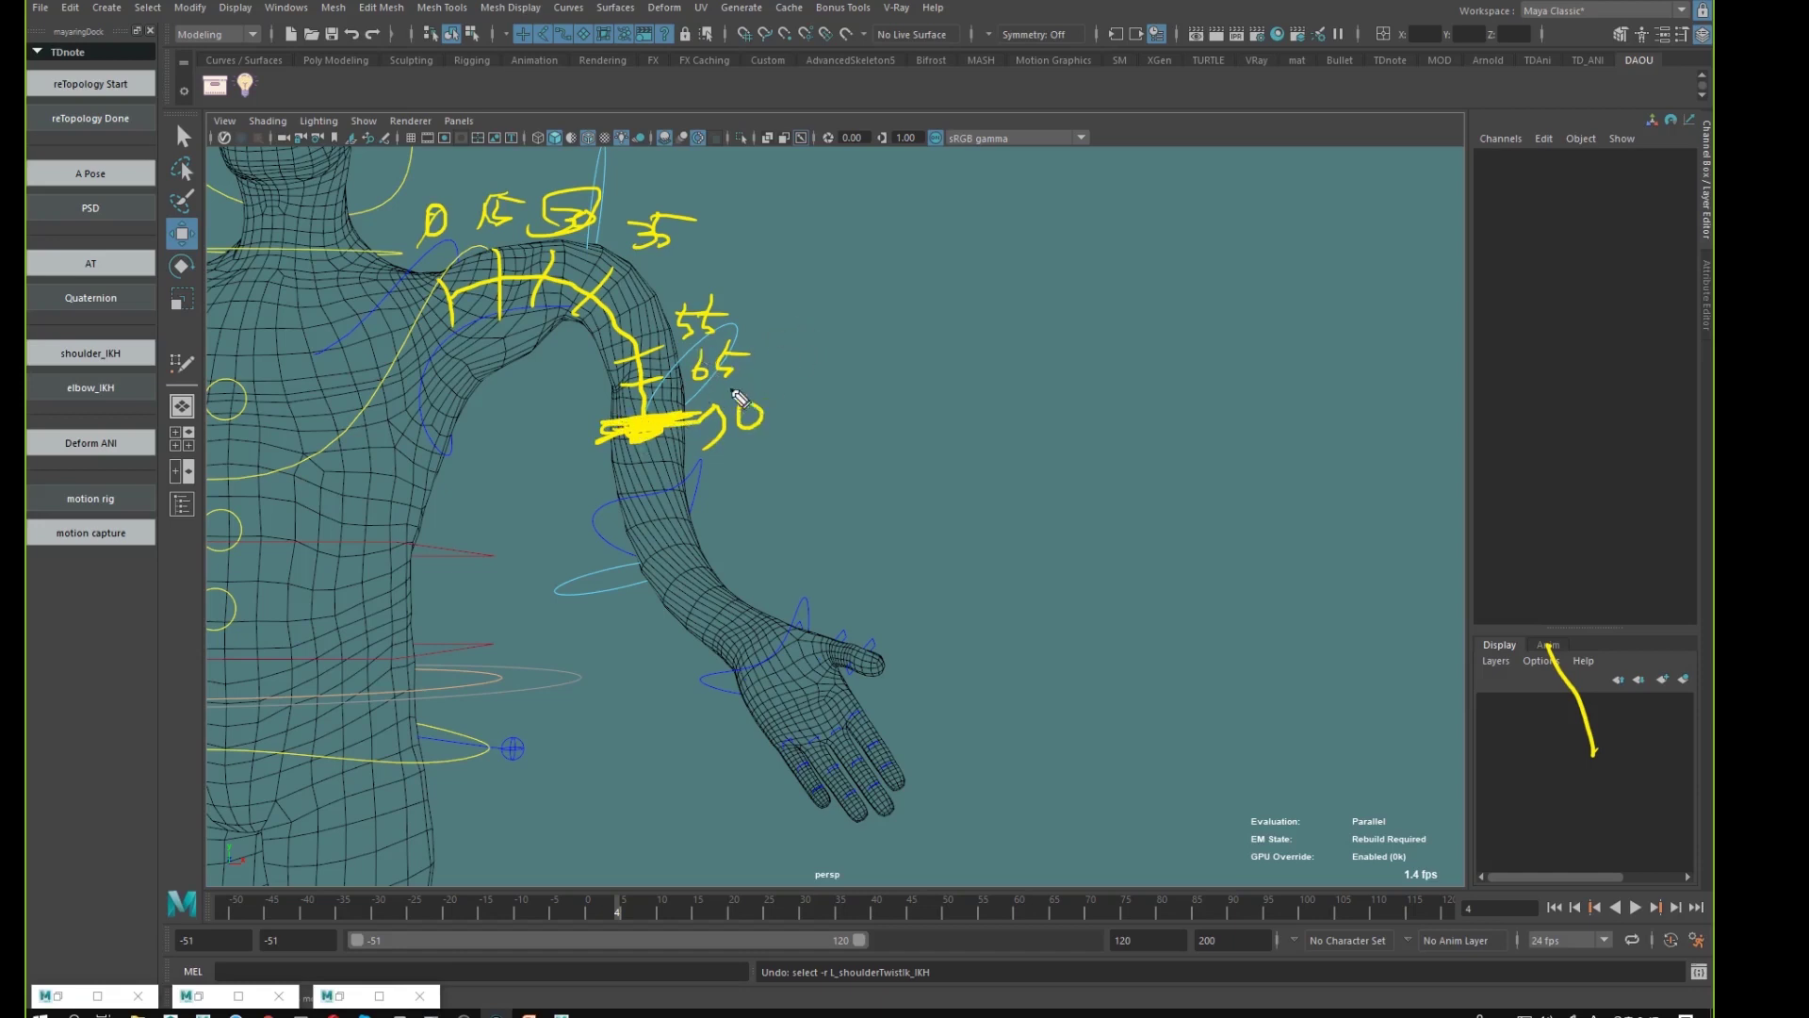
pyautogui.moveTo(837, 333); pyautogui.dragTo(833, 369)
pyautogui.moveTo(851, 354)
pyautogui.mouseDown()
pyautogui.moveTo(859, 336)
pyautogui.moveTo(855, 363)
pyautogui.mouseUp()
pyautogui.moveTo(880, 328)
pyautogui.mouseDown()
pyautogui.moveTo(900, 331)
pyautogui.moveTo(881, 356)
pyautogui.mouseUp()
pyautogui.moveTo(440, 271); pyautogui.dragTo(461, 363)
pyautogui.moveTo(429, 193)
pyautogui.mouseDown()
pyautogui.moveTo(443, 221)
pyautogui.moveTo(422, 203)
pyautogui.moveTo(448, 197)
pyautogui.moveTo(435, 226)
pyautogui.mouseUp()
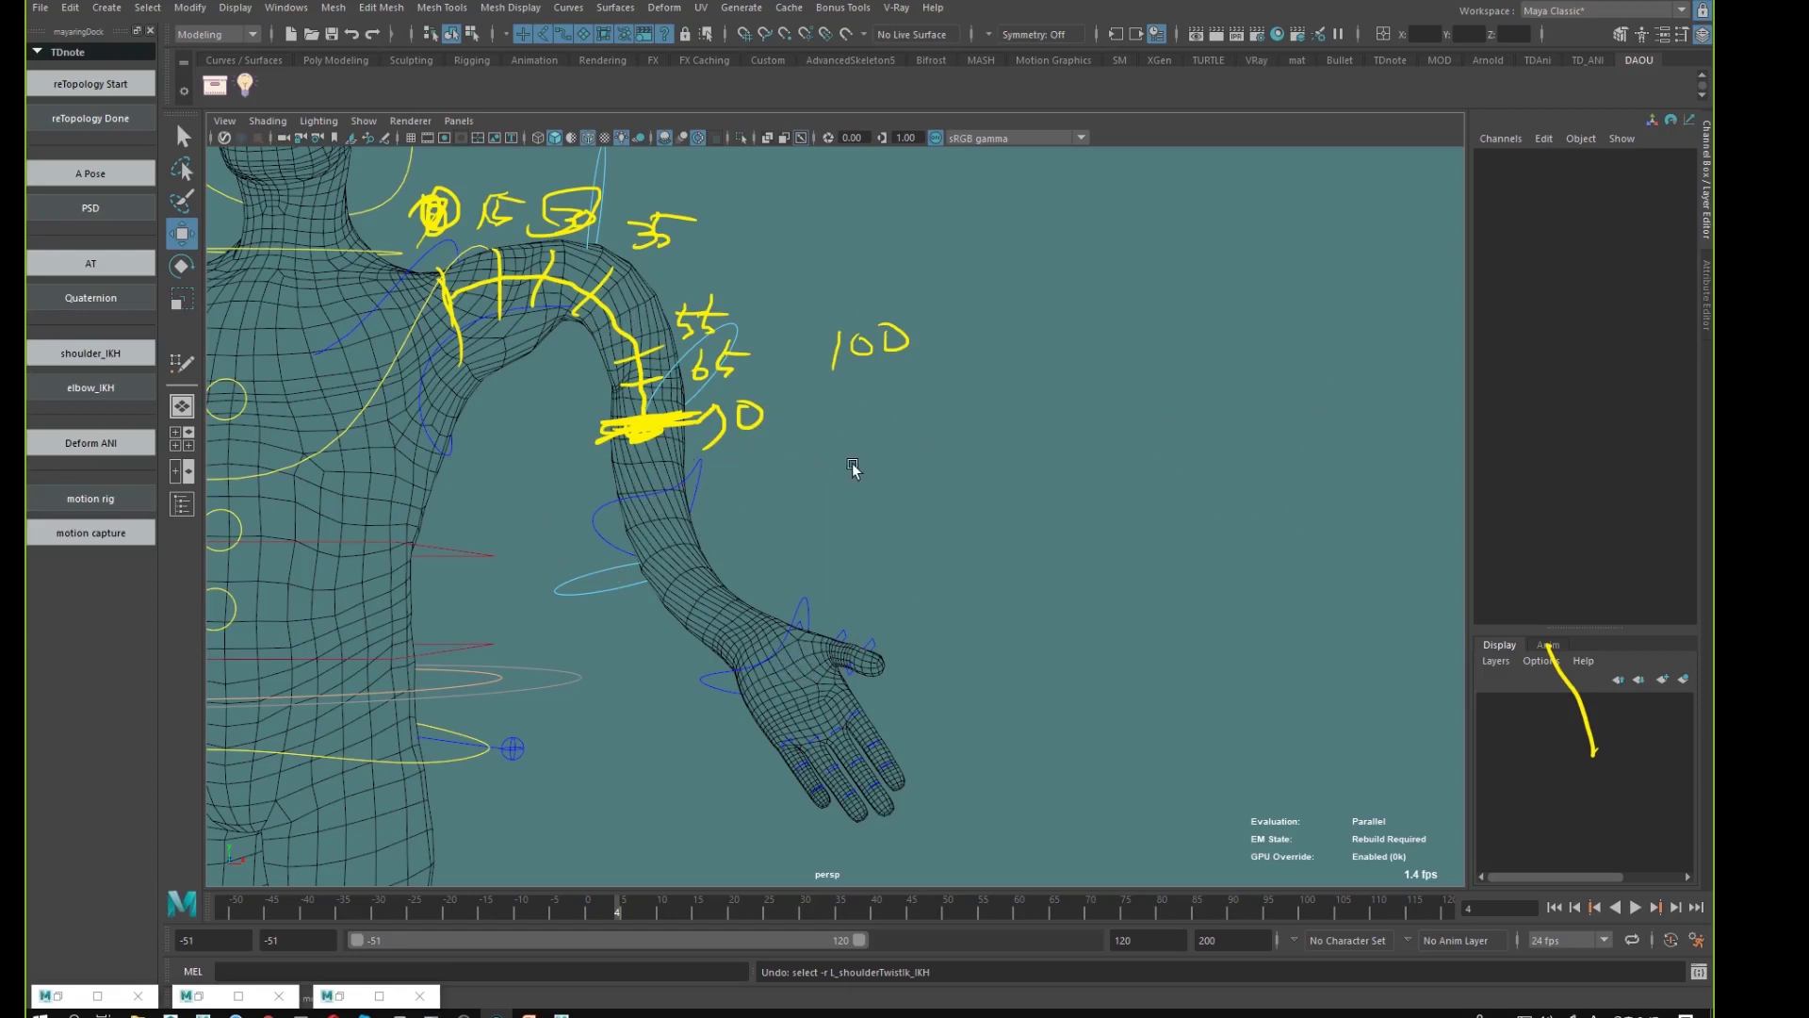
pyautogui.moveTo(812, 444)
pyautogui.keyDown('alt'); pyautogui.mouseDown()
pyautogui.moveTo(707, 429)
pyautogui.moveTo(1056, 432)
pyautogui.mouseUp(); pyautogui.keyUp('alt')
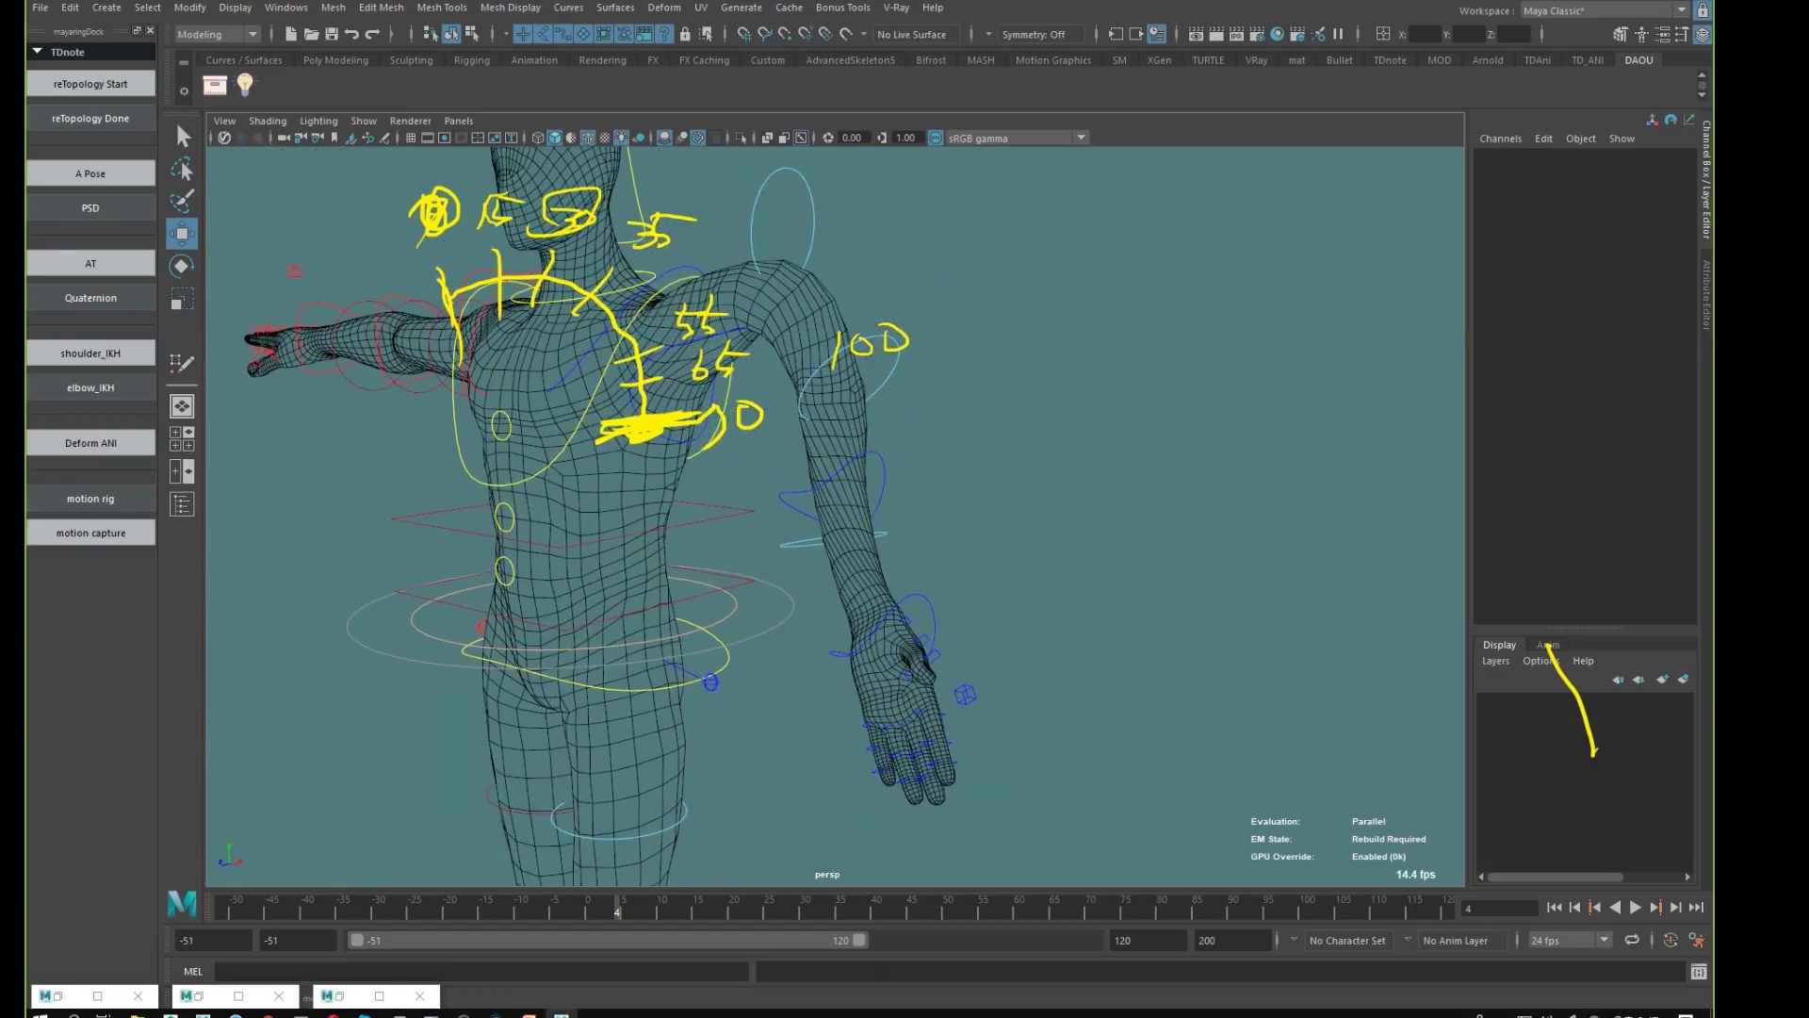
pyautogui.press('Escape')
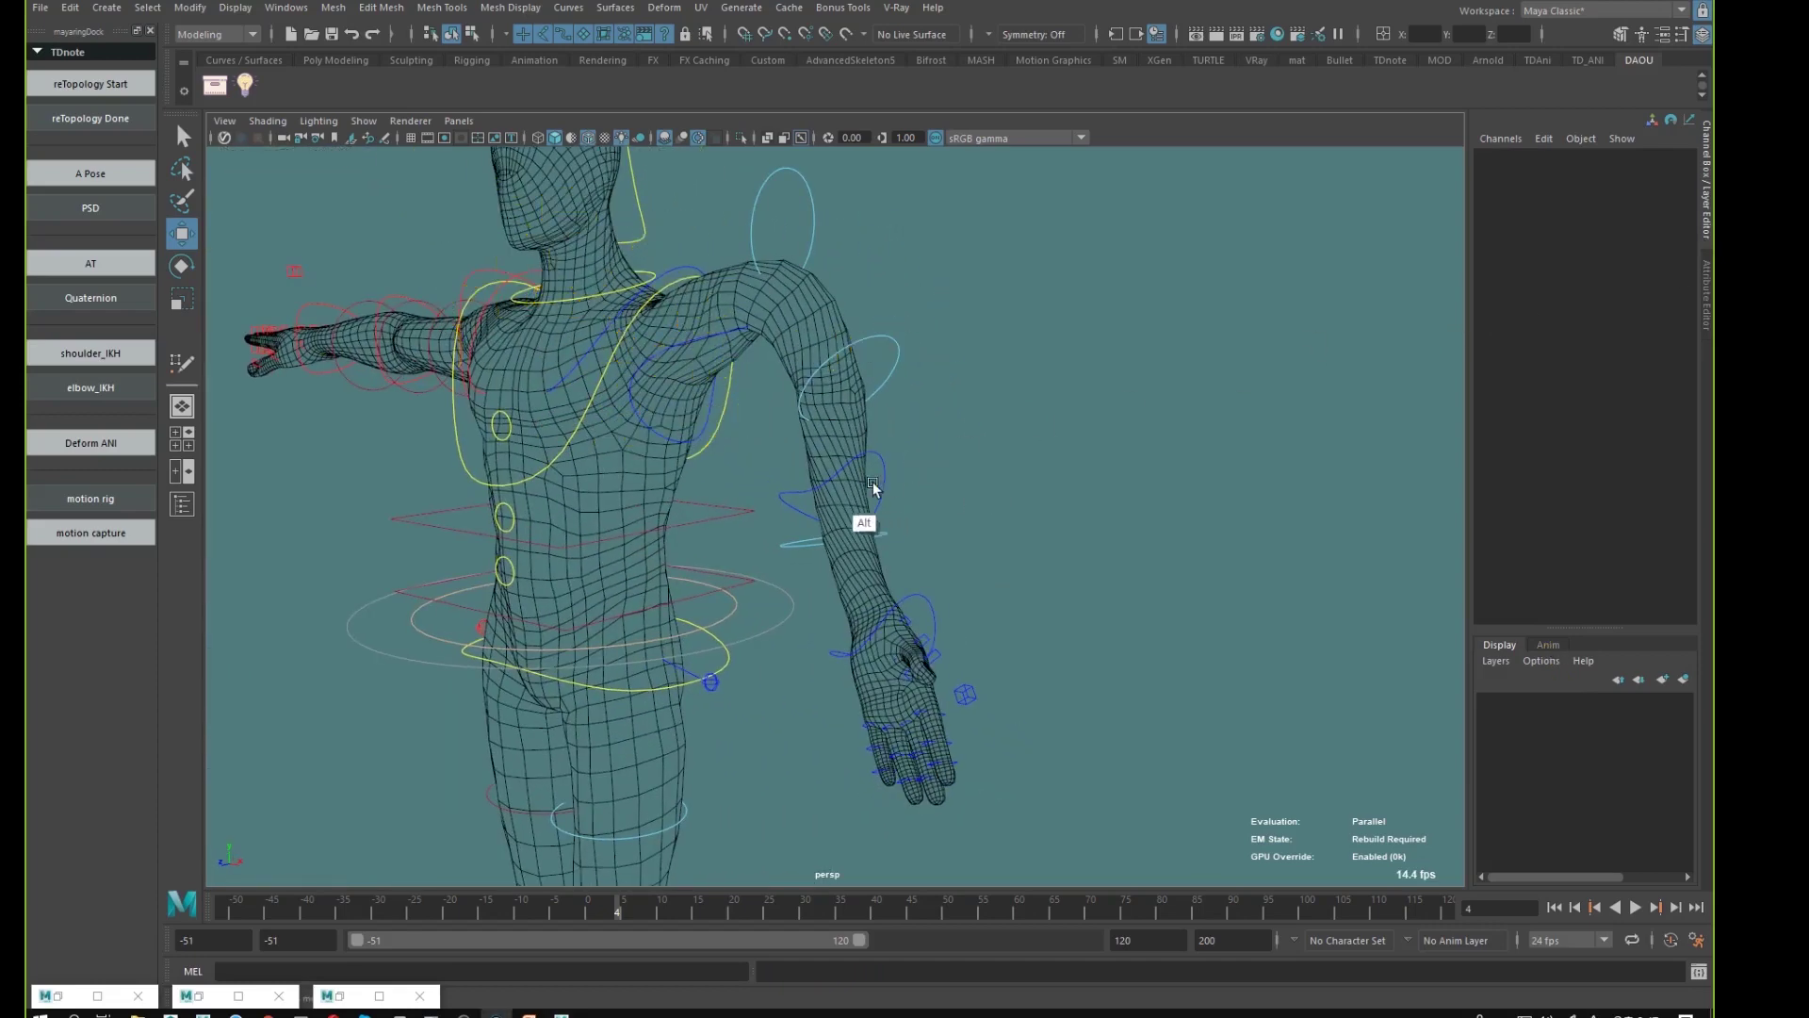
# - Rotate the left hand FK control around the forearm axis to twist the wrist, and clear the selection
pyautogui.keyDown('alt'); pyautogui.moveTo(872, 486); pyautogui.dragTo(982, 553); pyautogui.keyUp('alt')
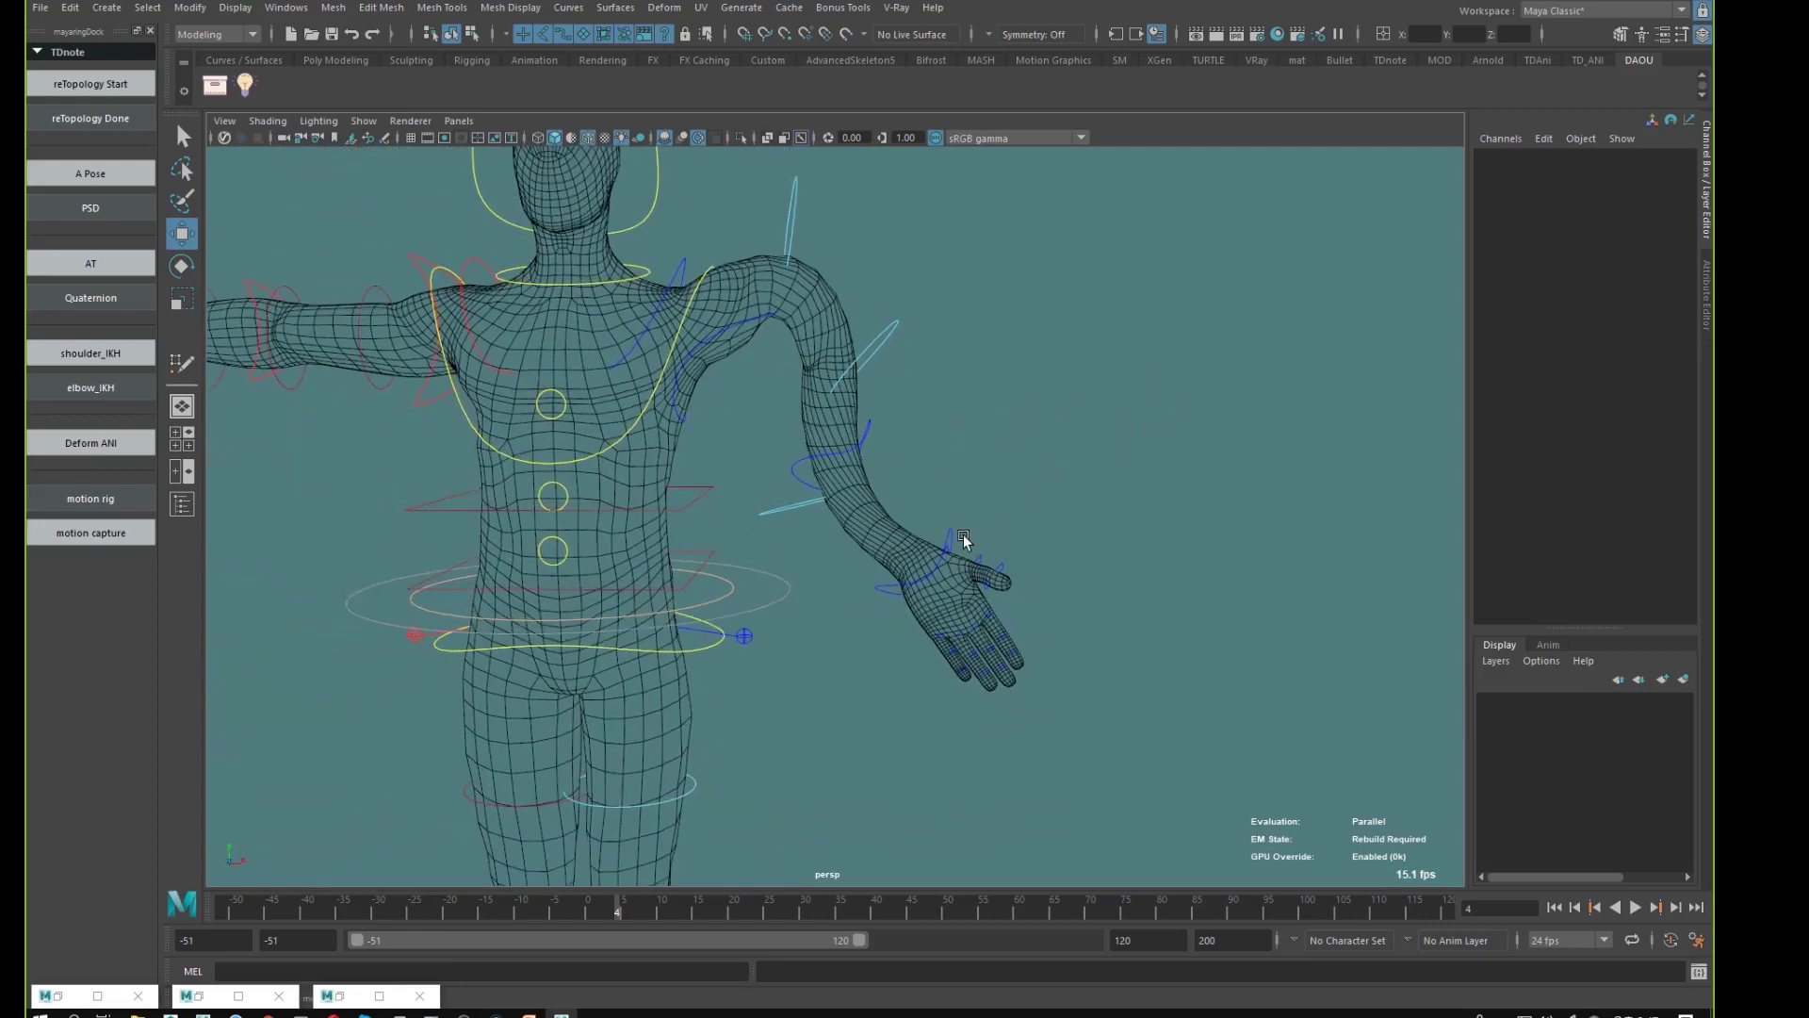
pyautogui.click(946, 535)
pyautogui.press('e')
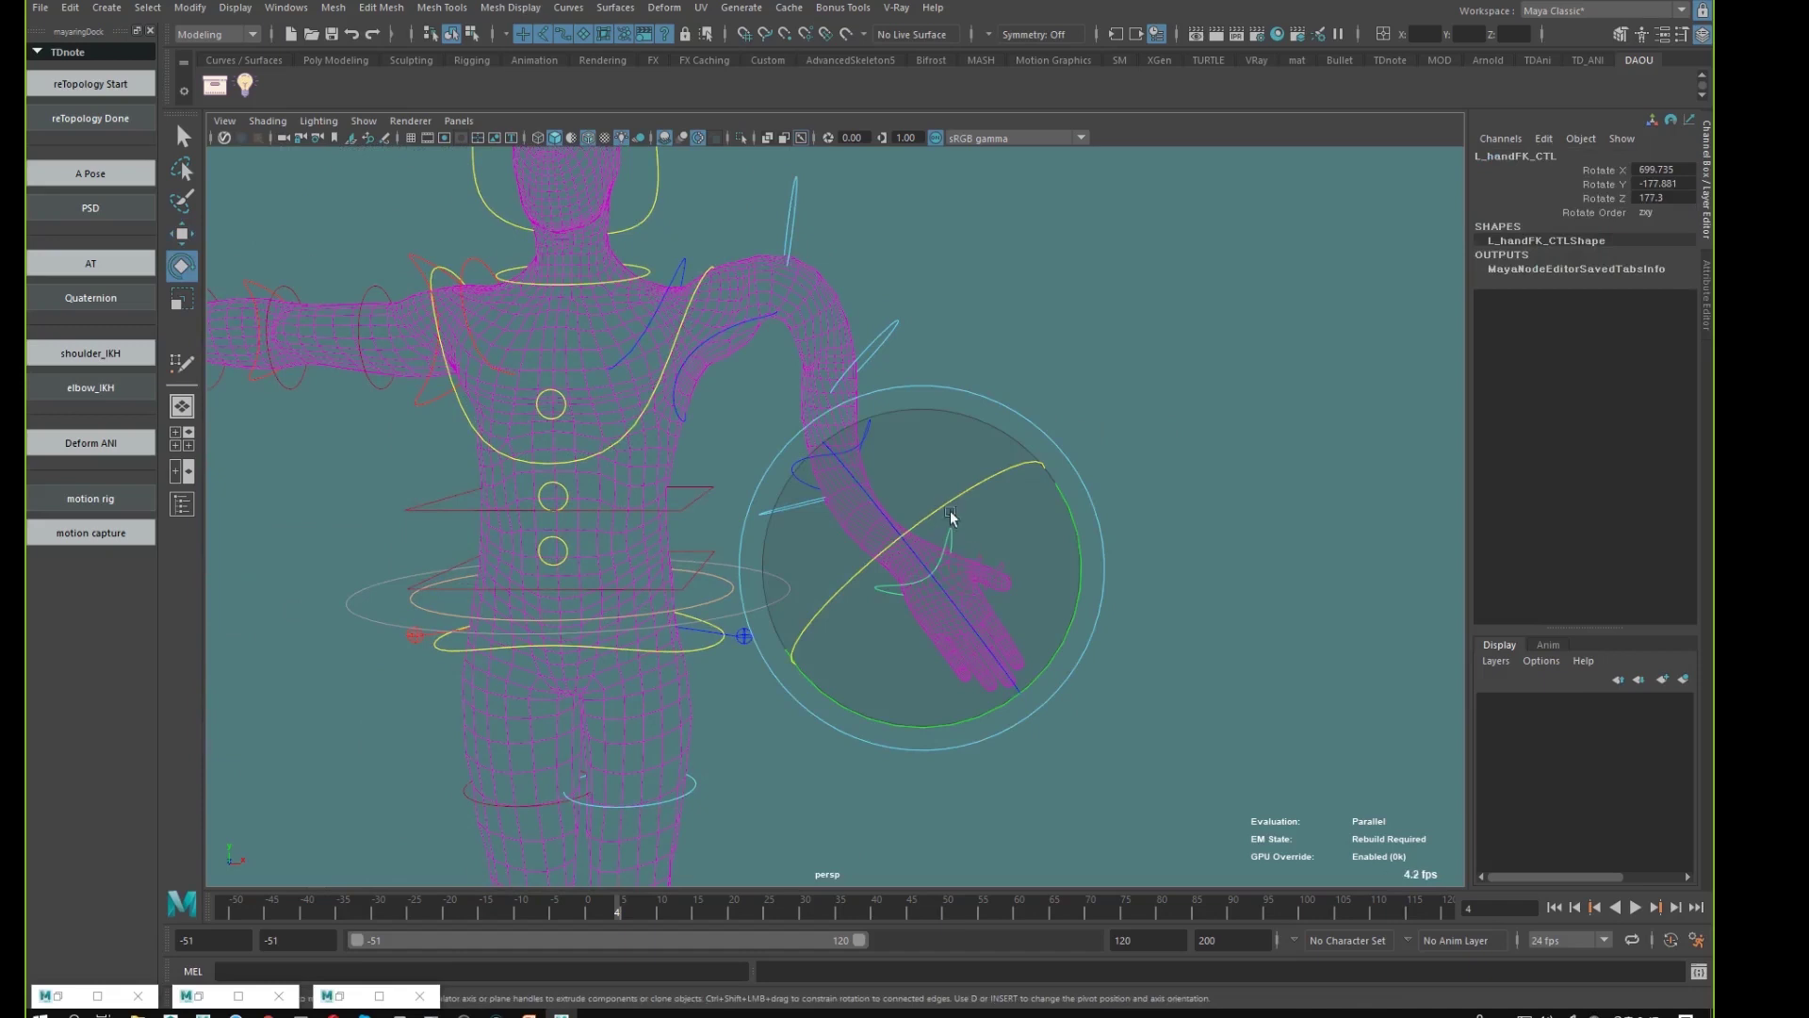
pyautogui.moveTo(950, 515); pyautogui.dragTo(1016, 468)
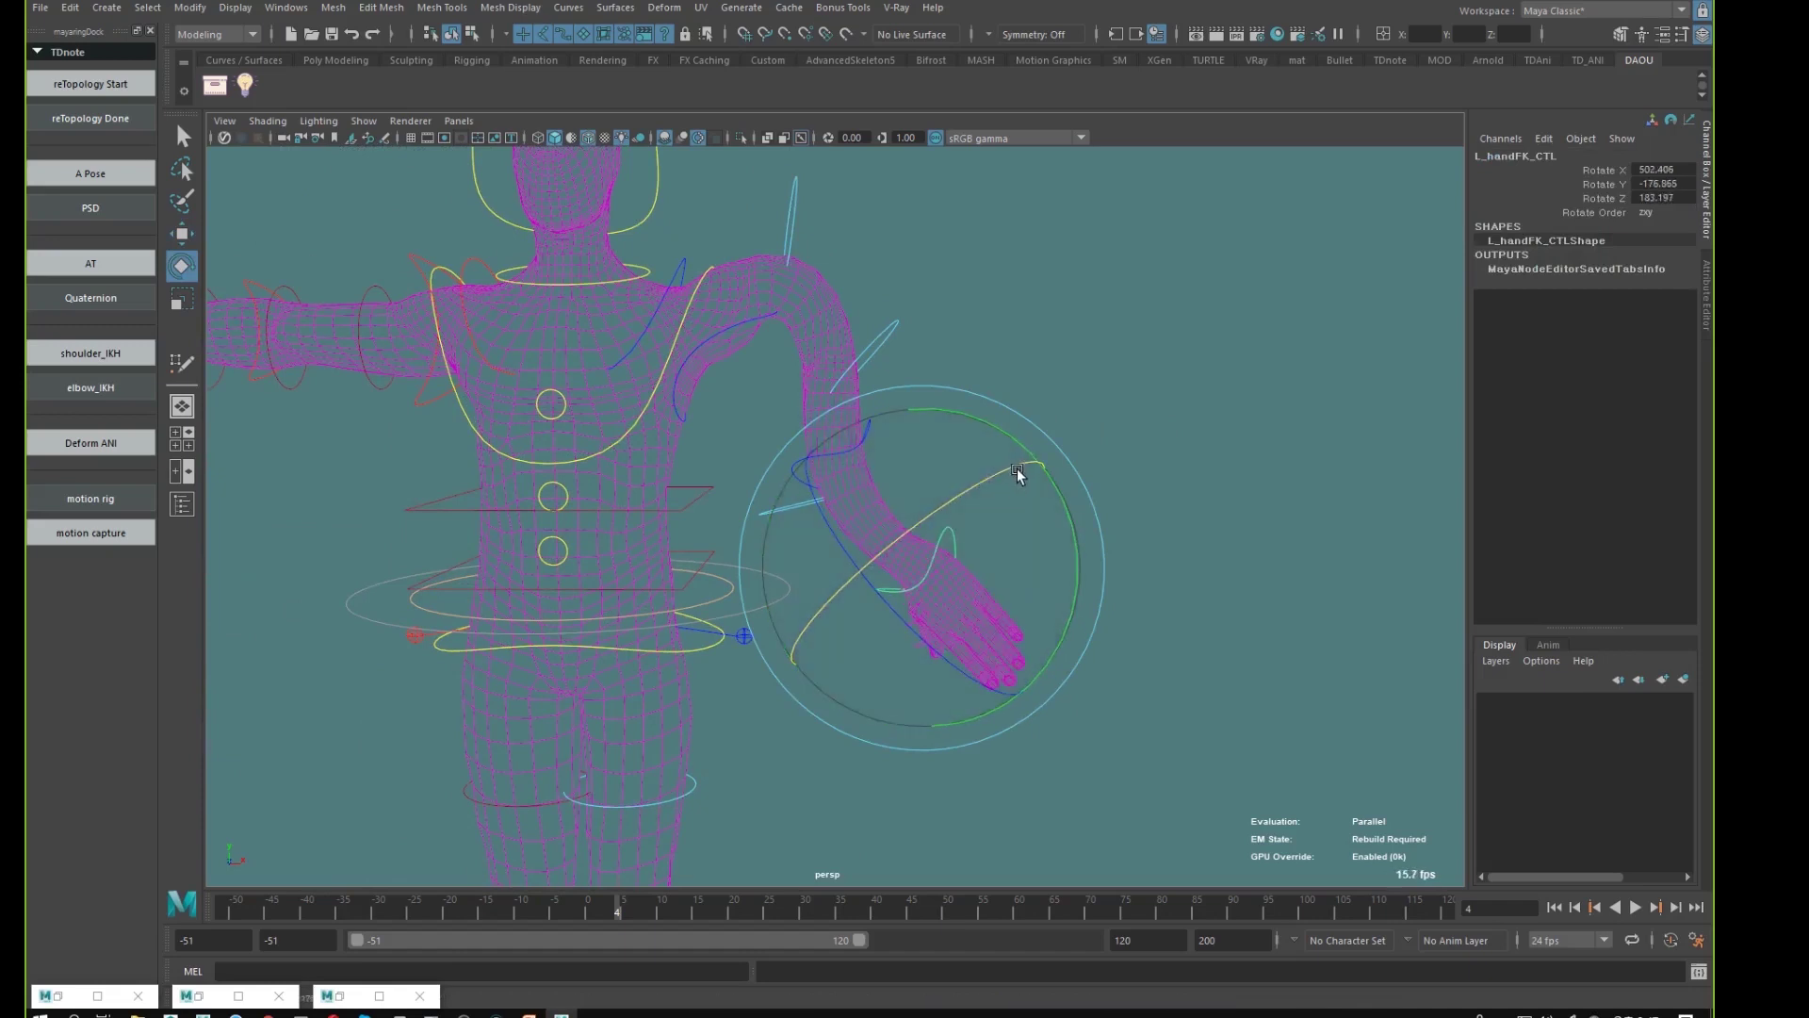
pyautogui.click(1212, 489)
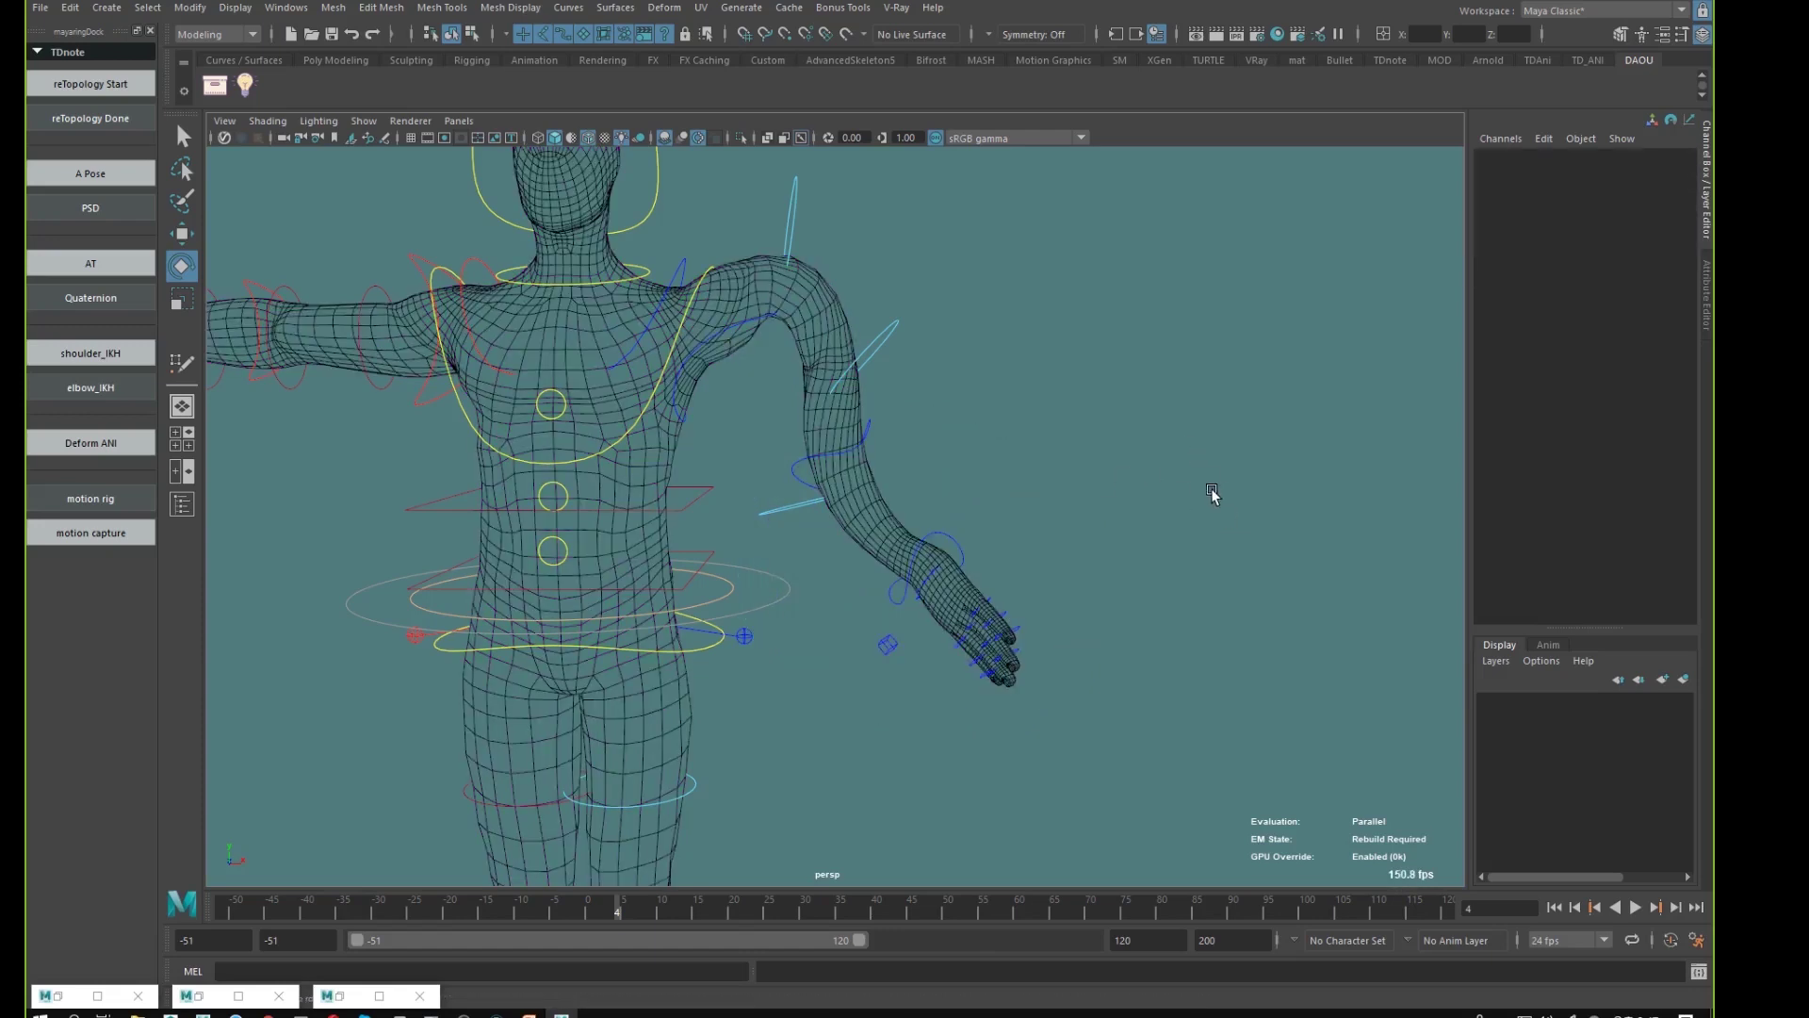